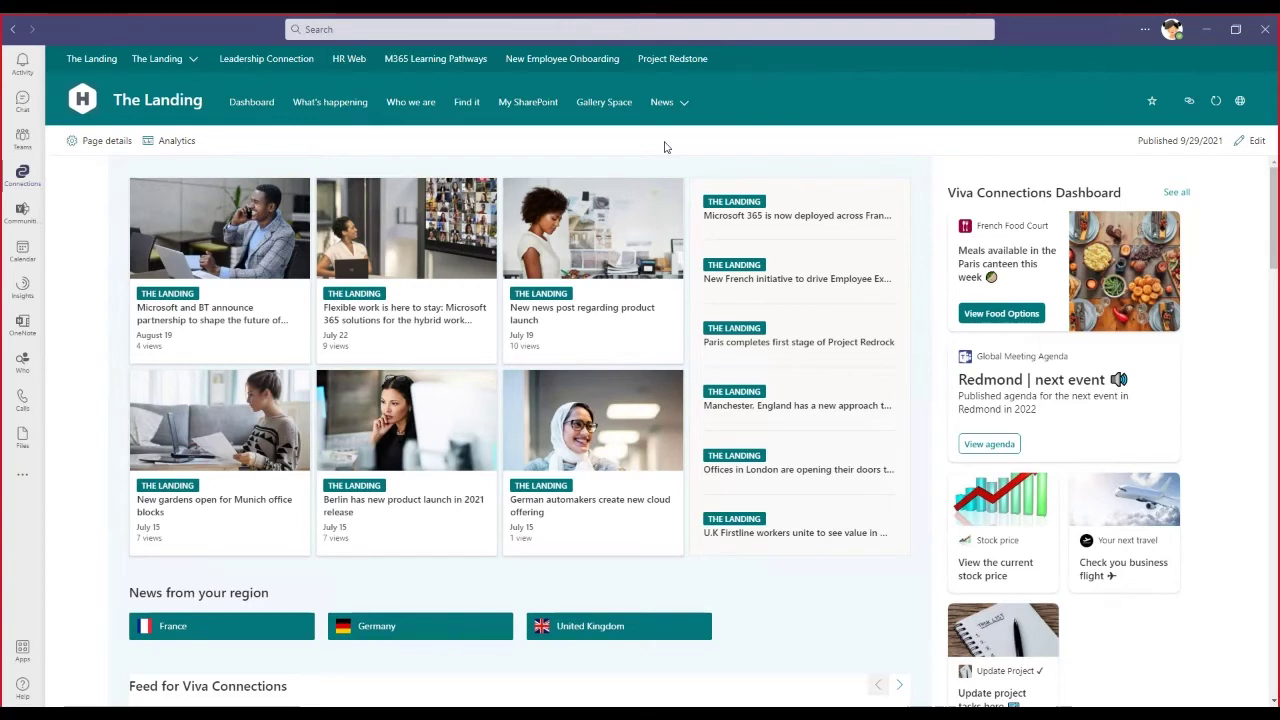
scroll(640, 345, down, 5)
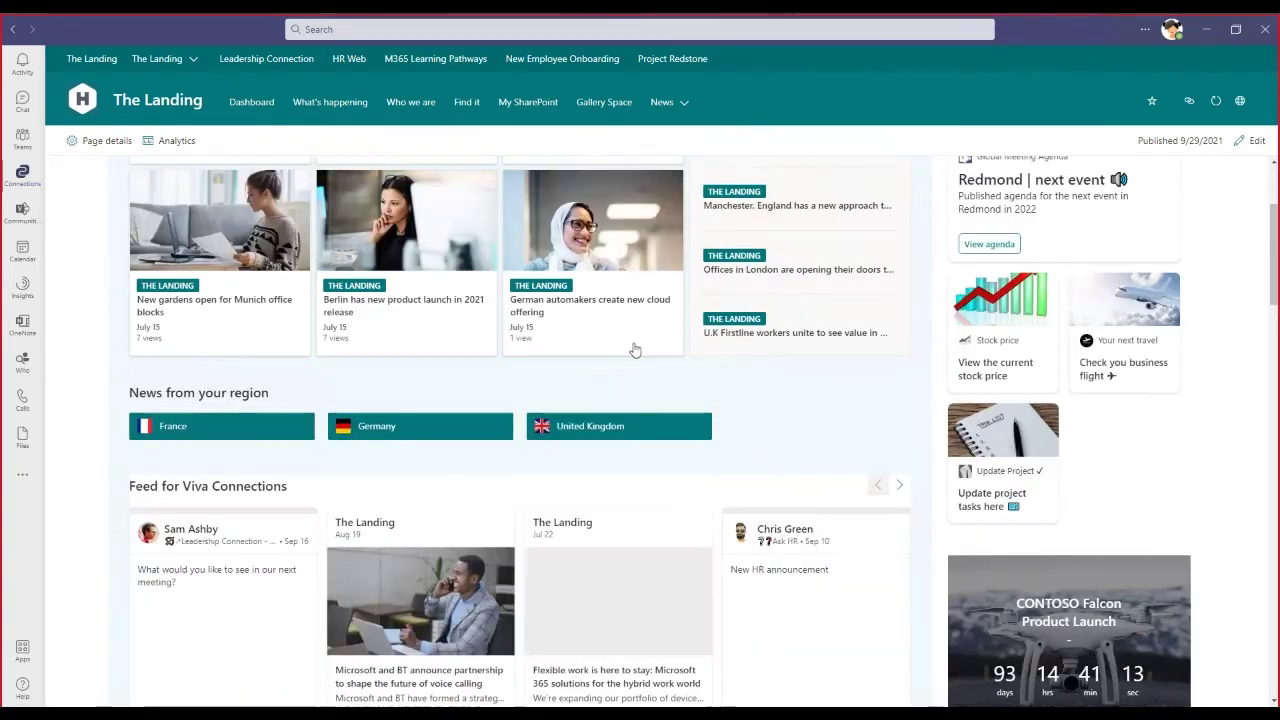
scroll(700, 420, up, 5)
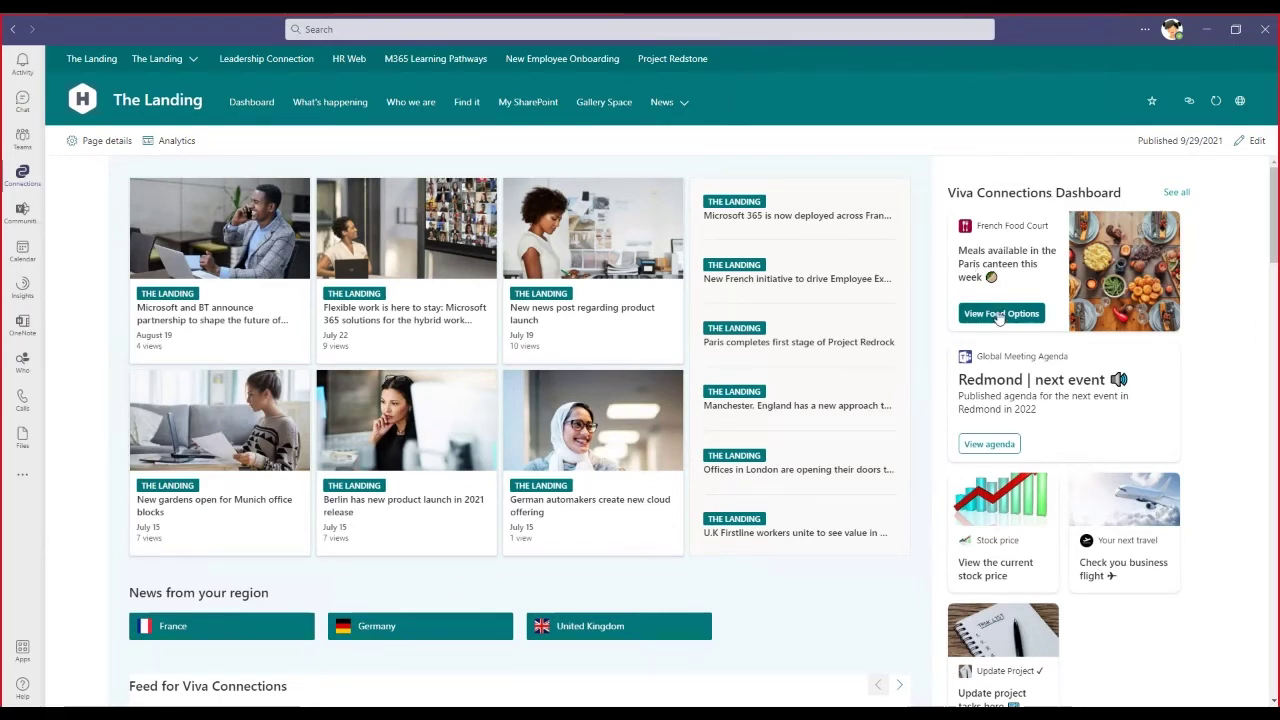
scroll(999, 316, down, 1)
scroll(1003, 340, up, 1)
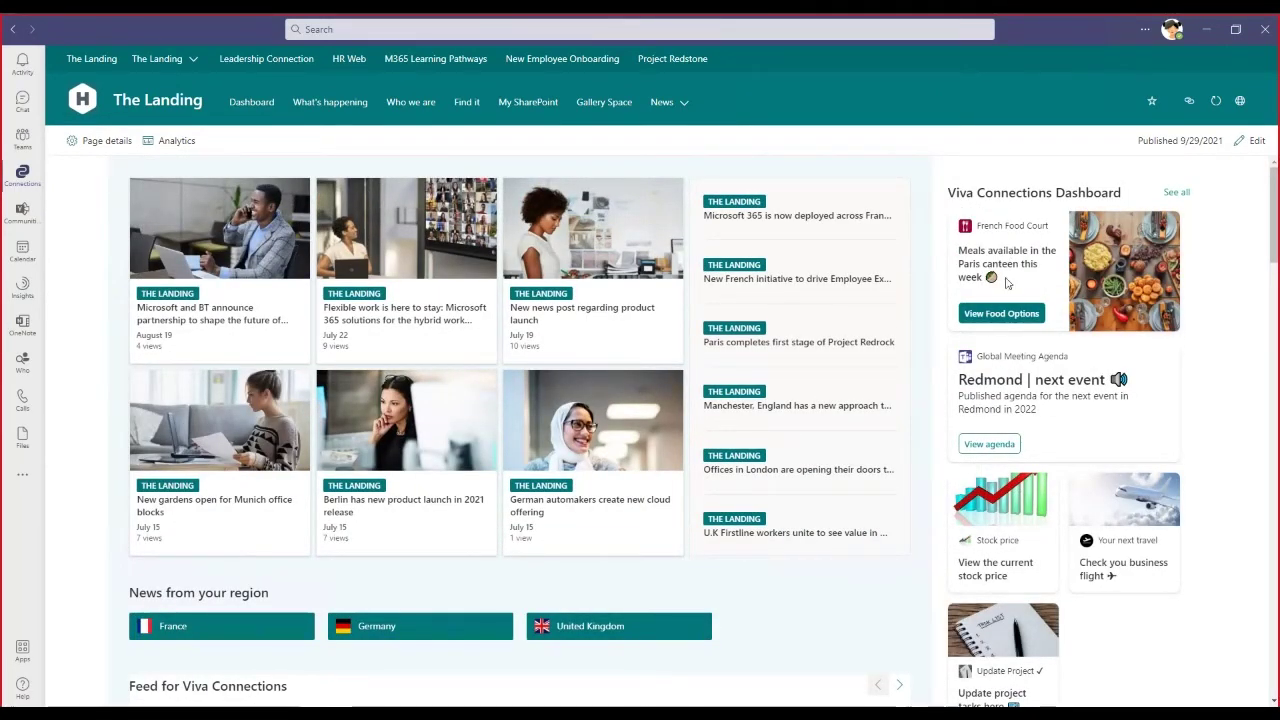
click(1008, 316)
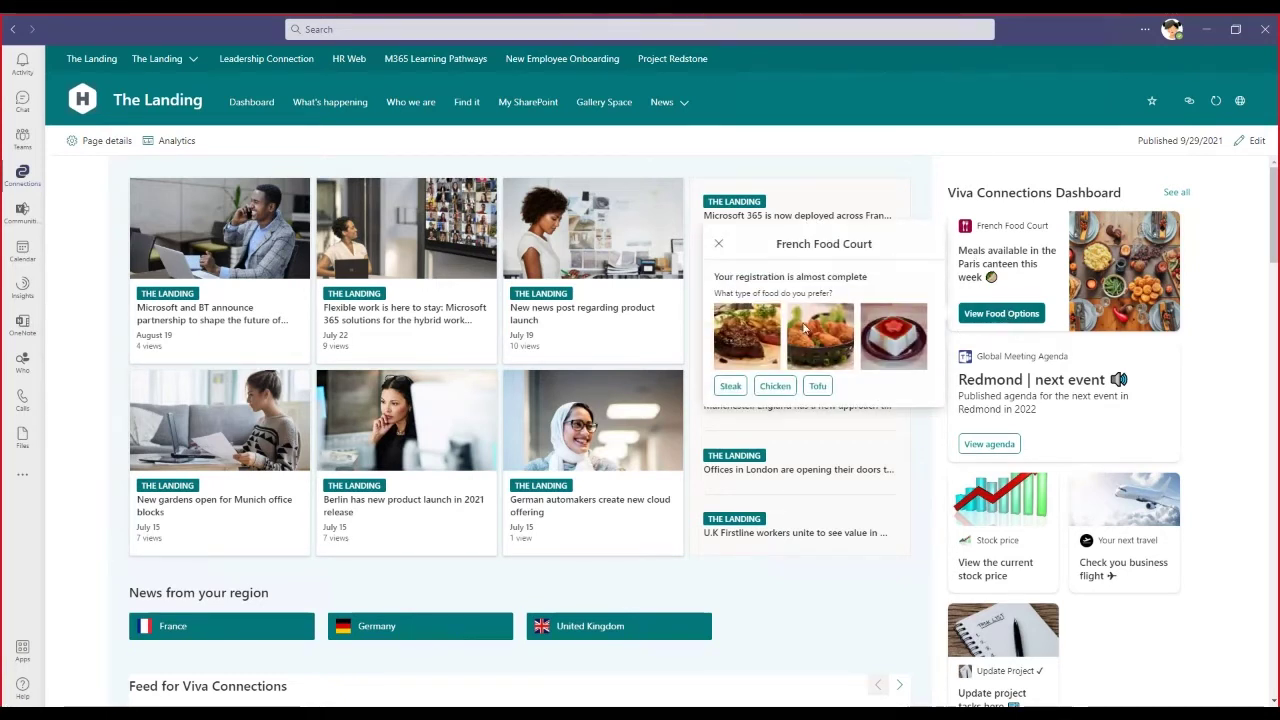
click(735, 386)
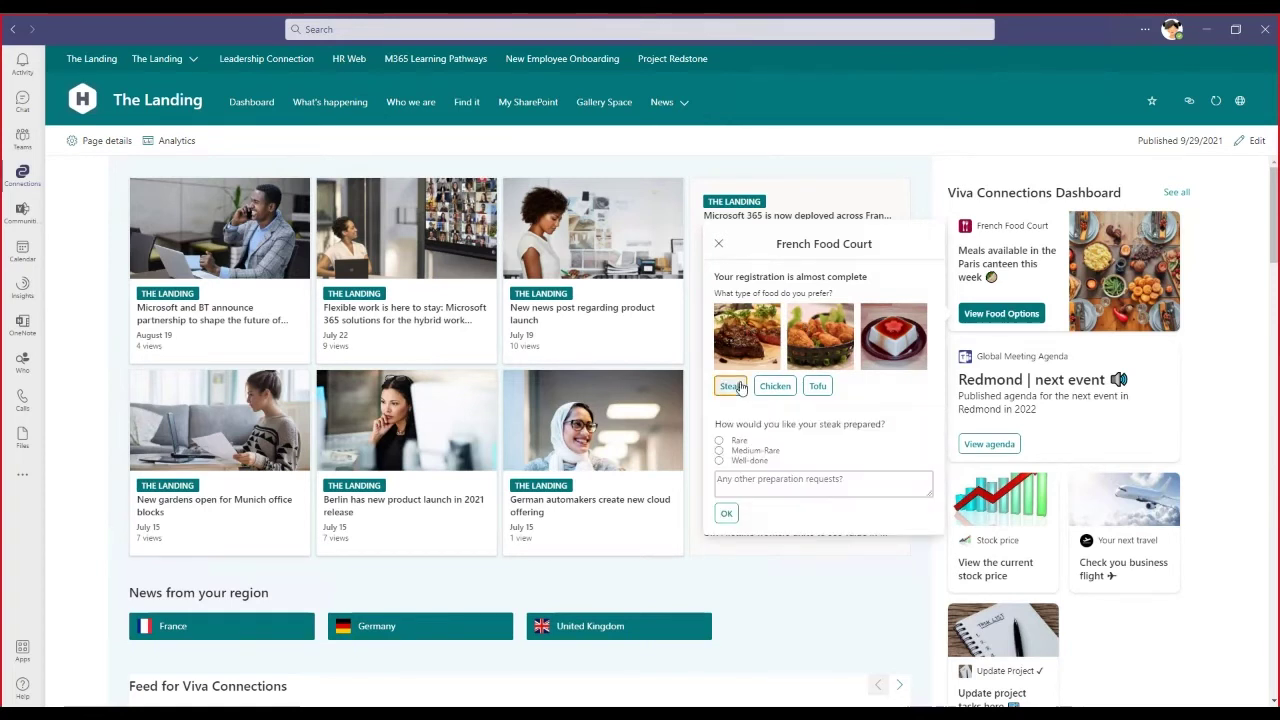
drag(737, 424, 868, 421)
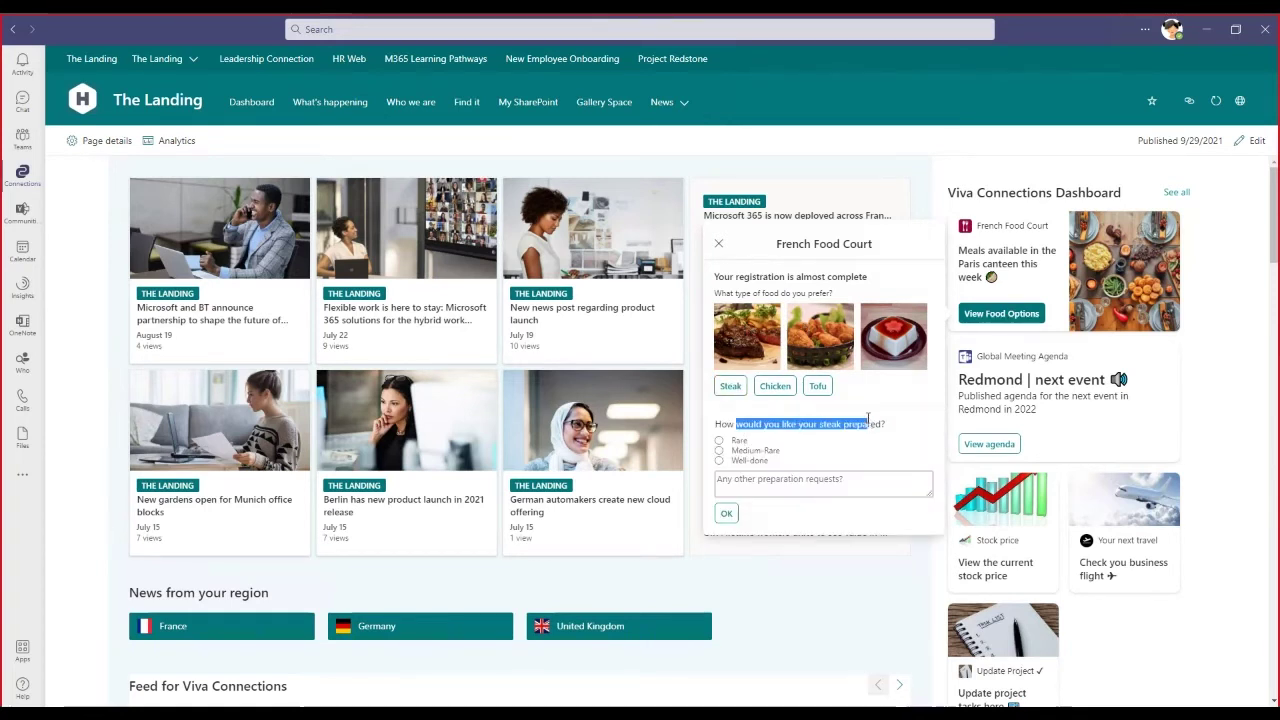
click(868, 421)
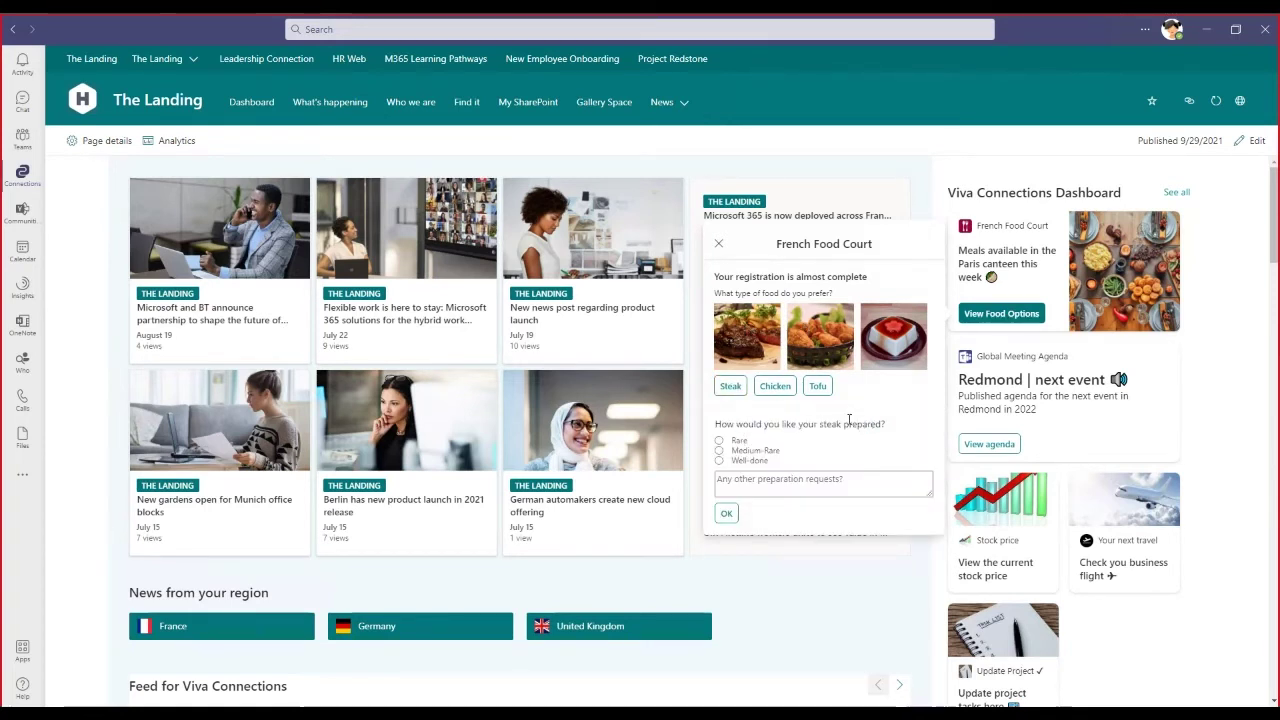
click(723, 442)
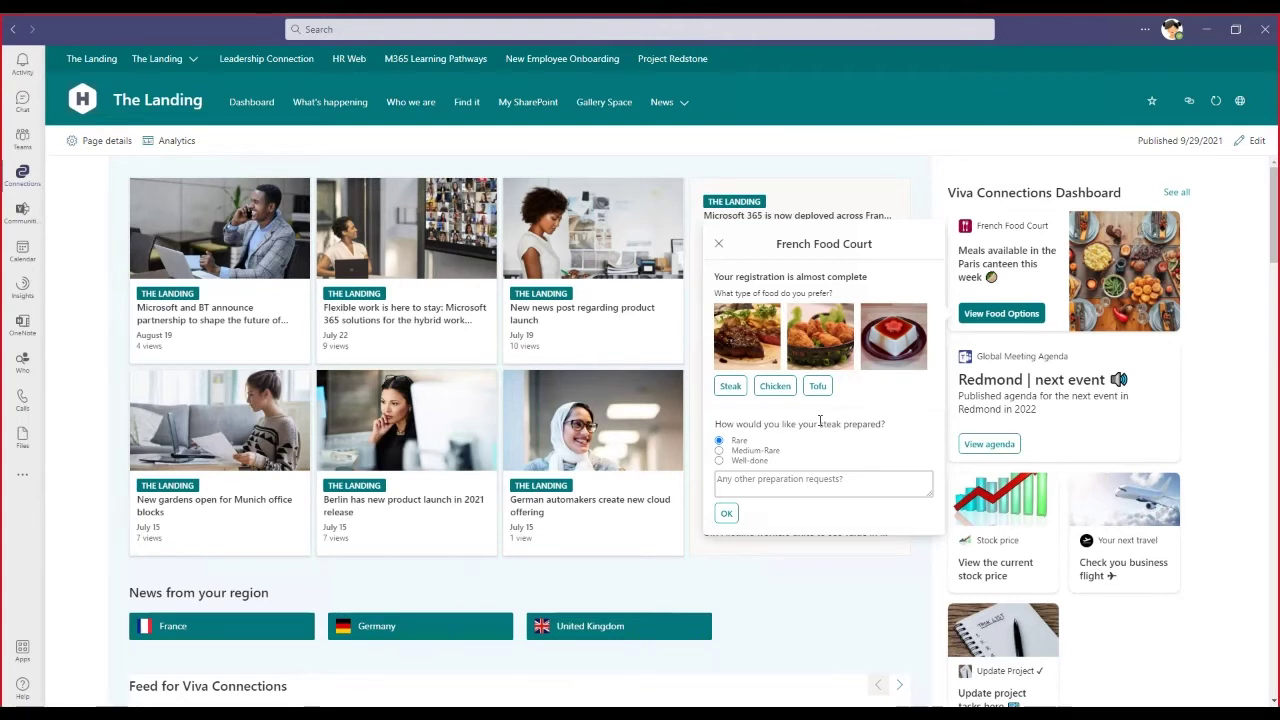
click(718, 245)
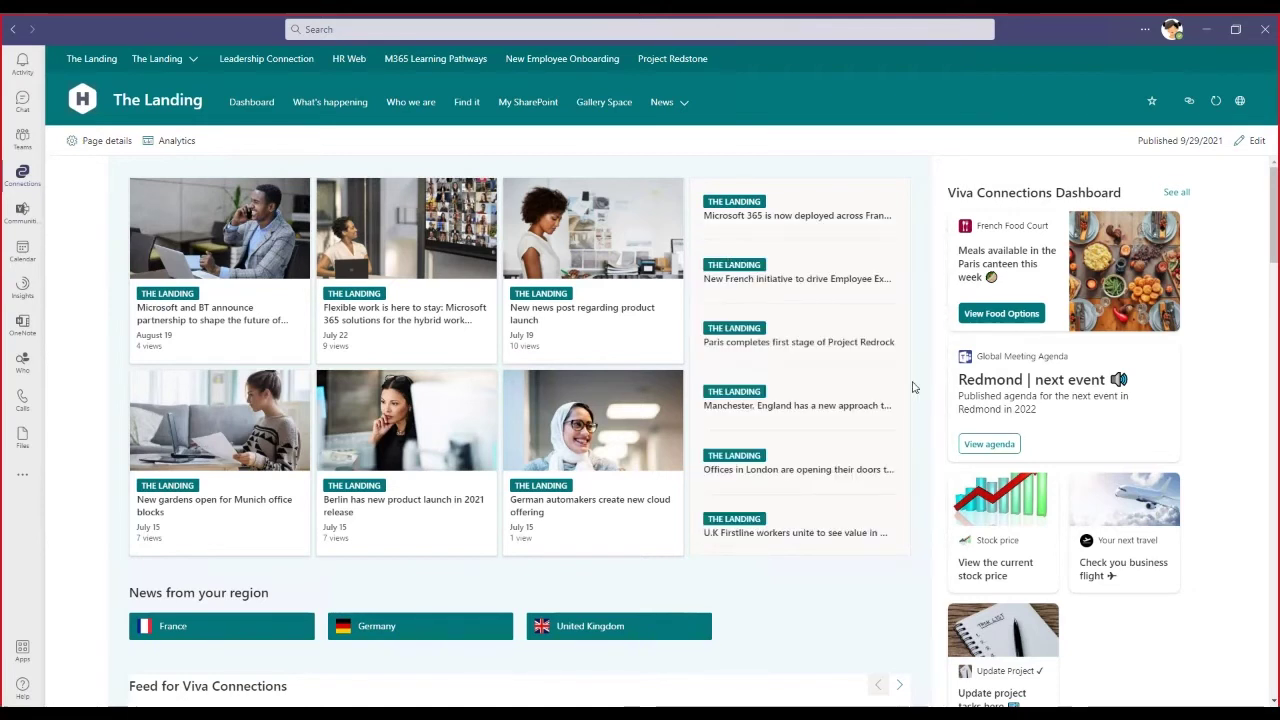
click(1106, 525)
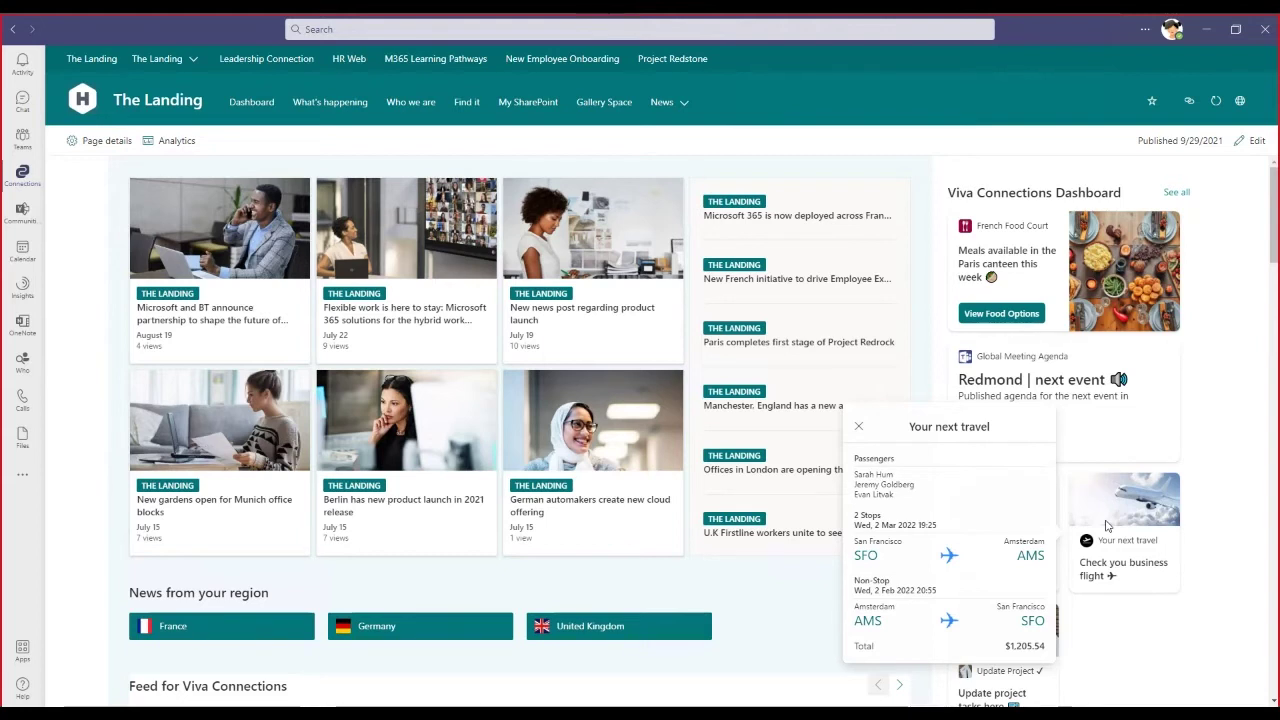
click(1202, 422)
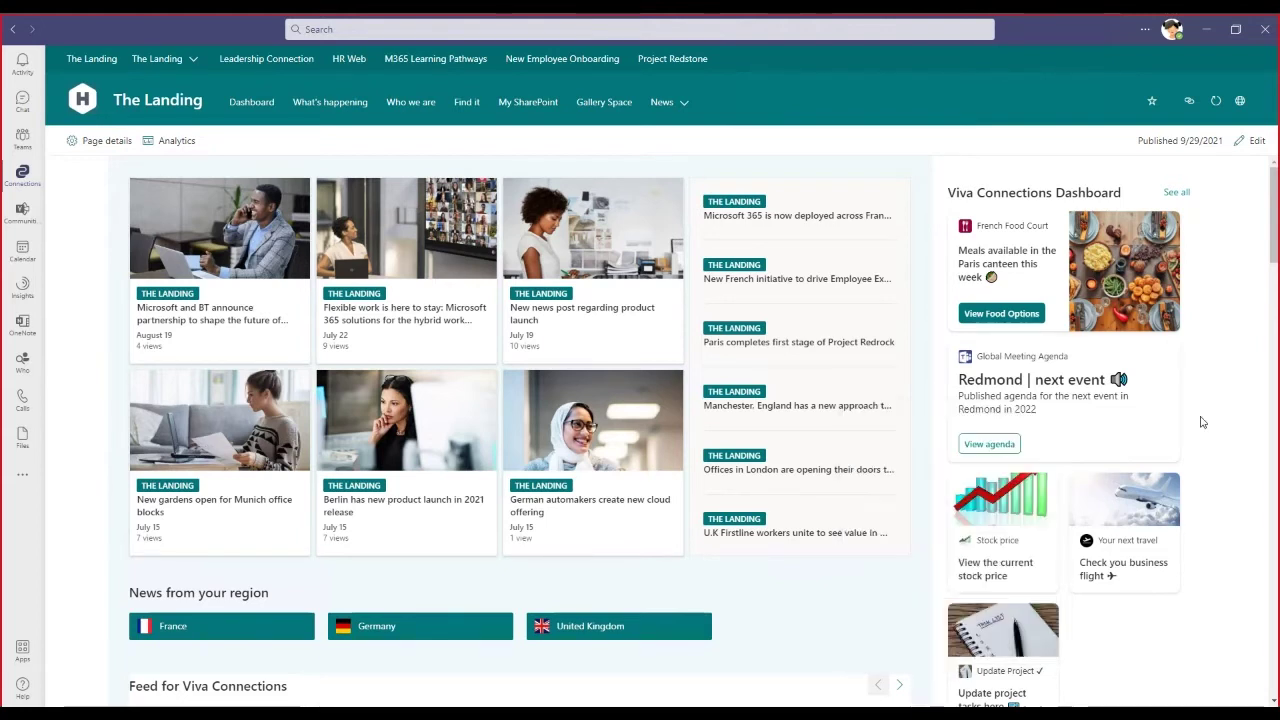
click(998, 446)
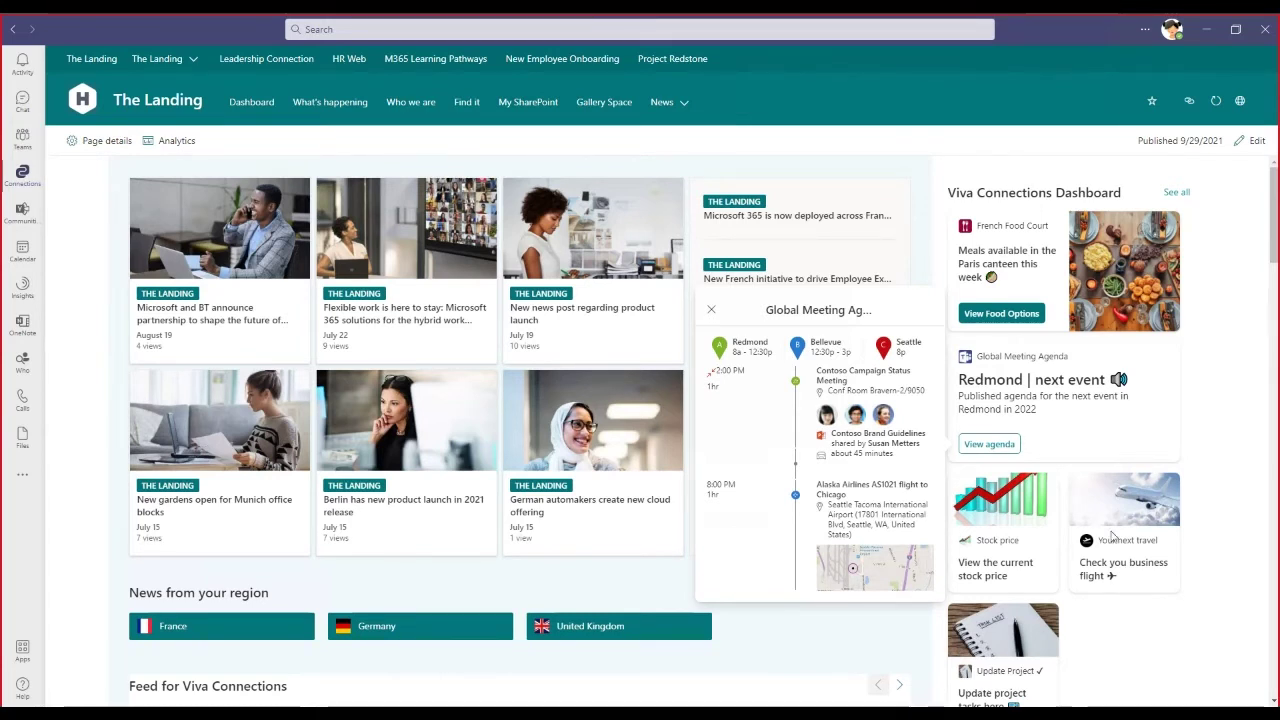
click(1131, 618)
scroll(1100, 610, down, 1)
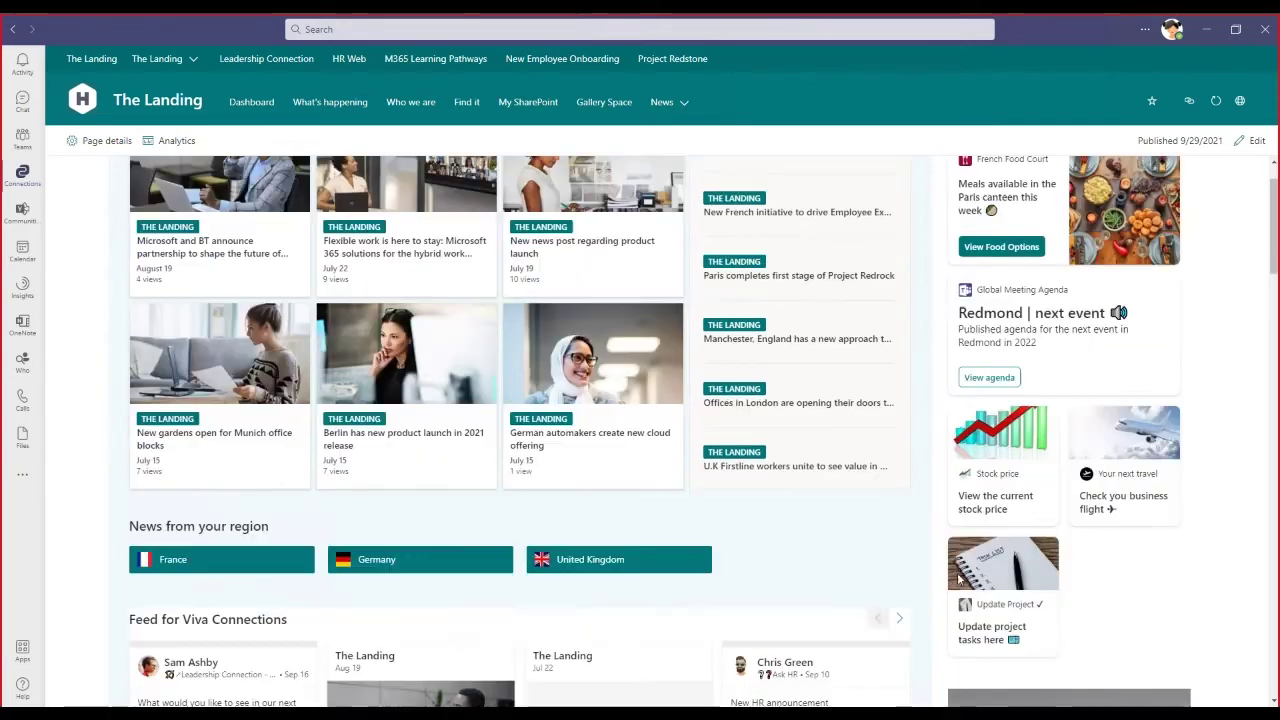
click(966, 578)
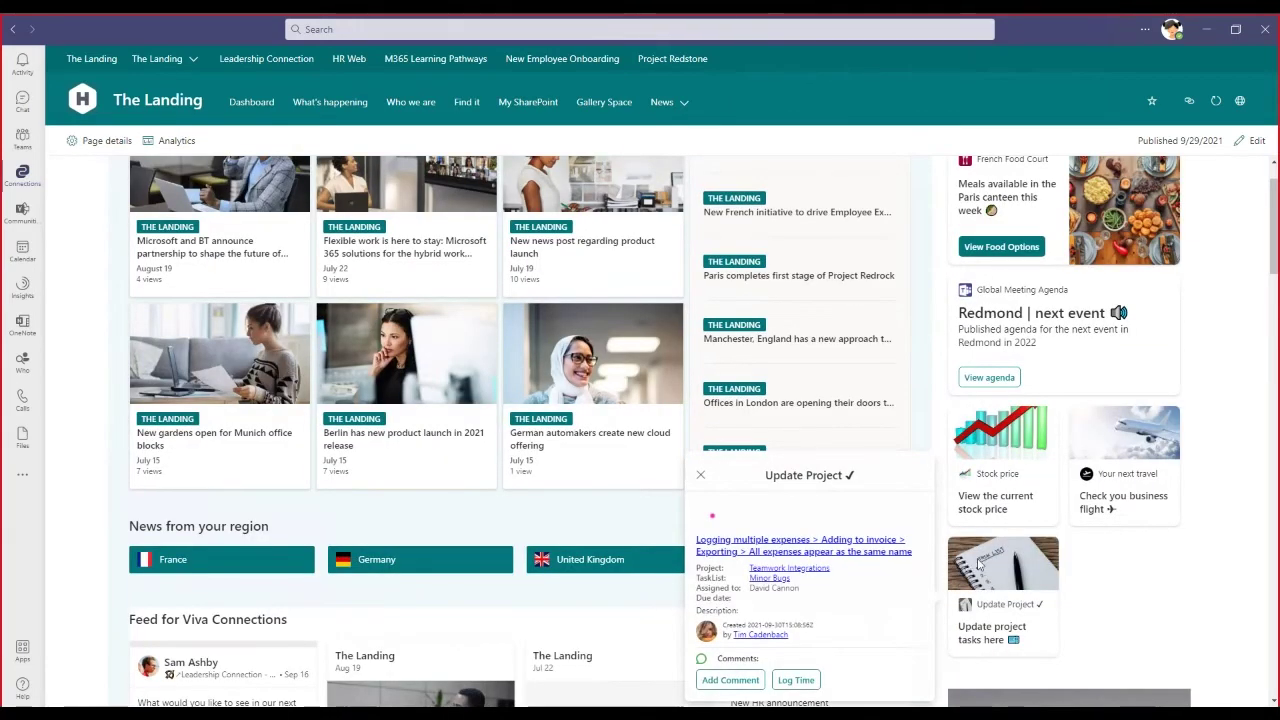
click(705, 484)
scroll(1015, 352, up, 1)
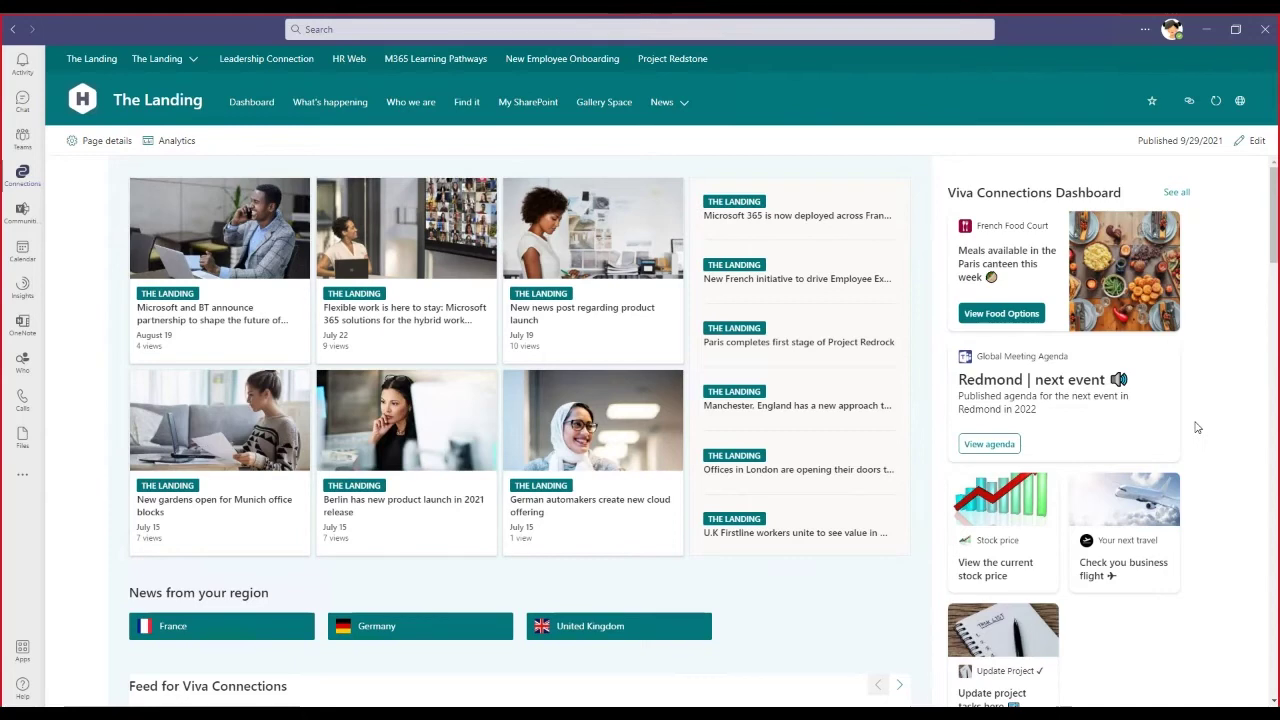
scroll(775, 314, down, 3)
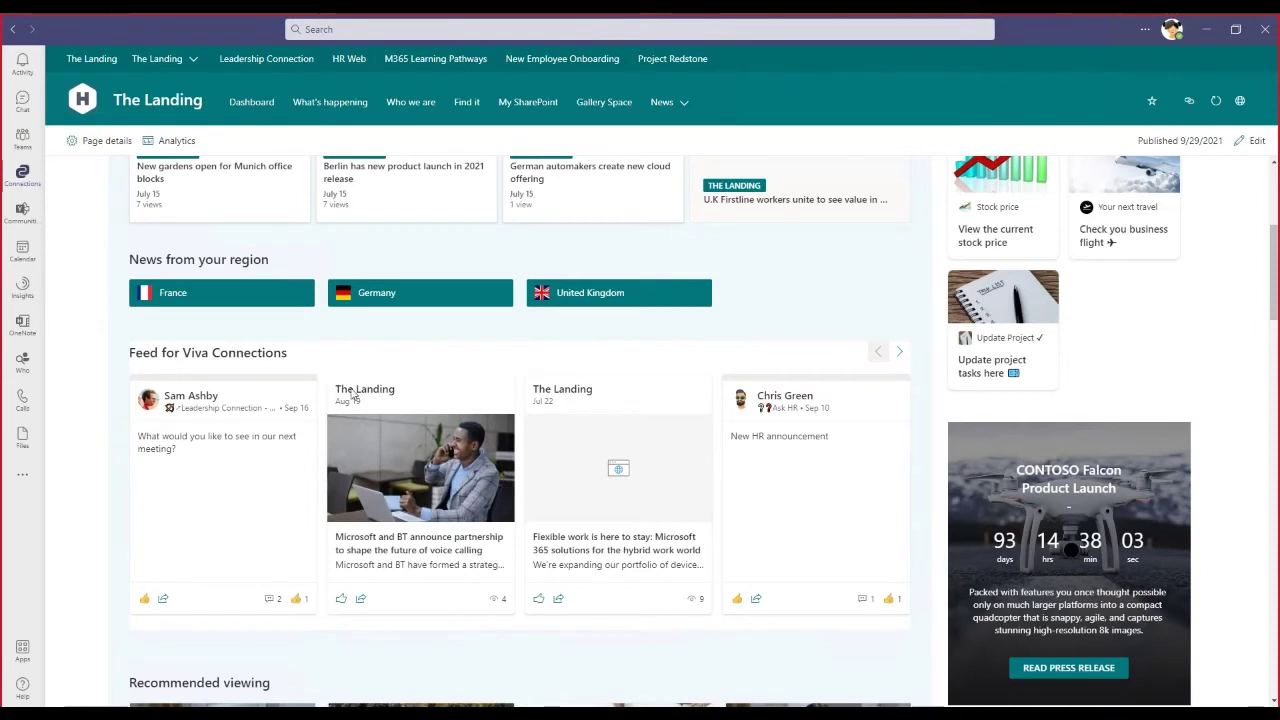
click(899, 352)
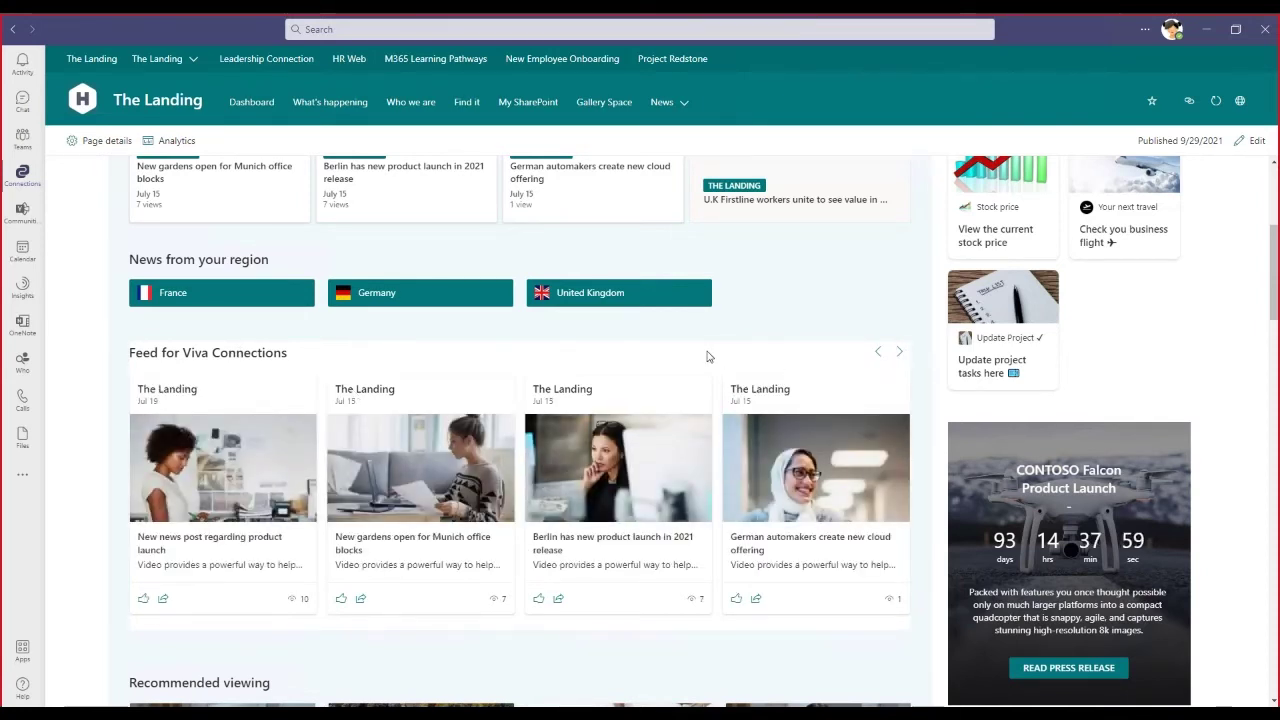
click(899, 354)
click(900, 355)
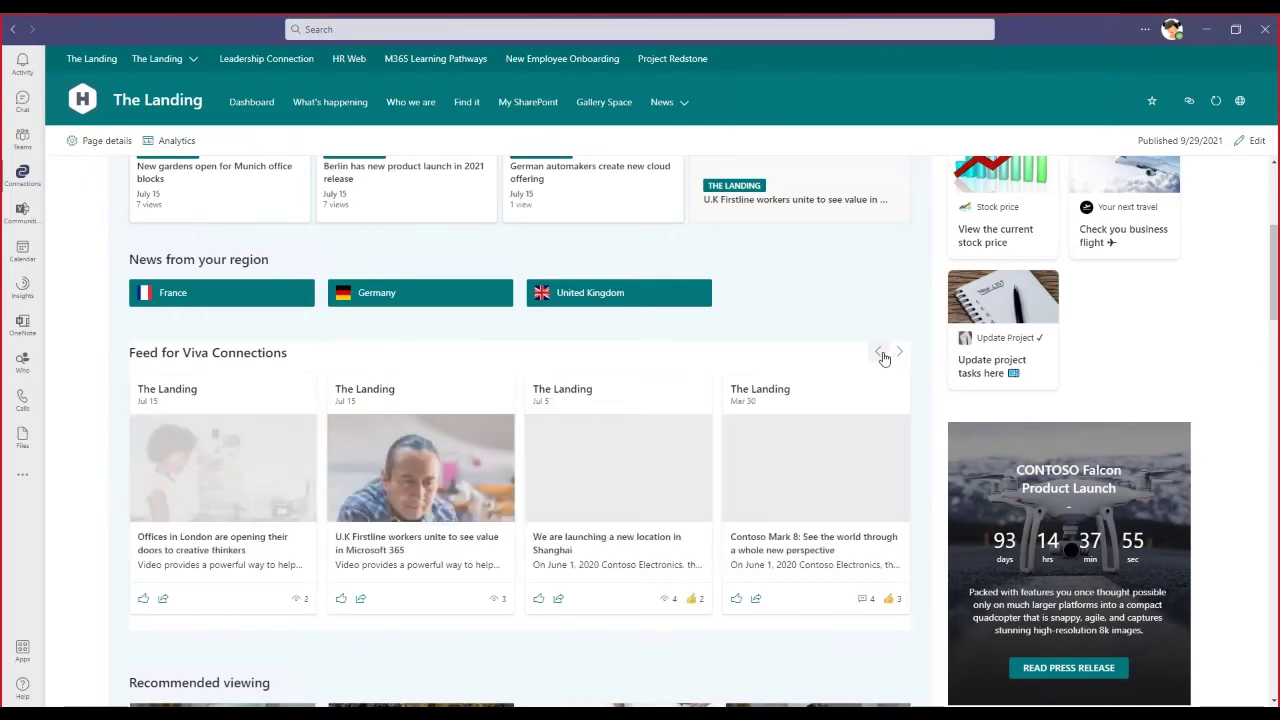
click(880, 355)
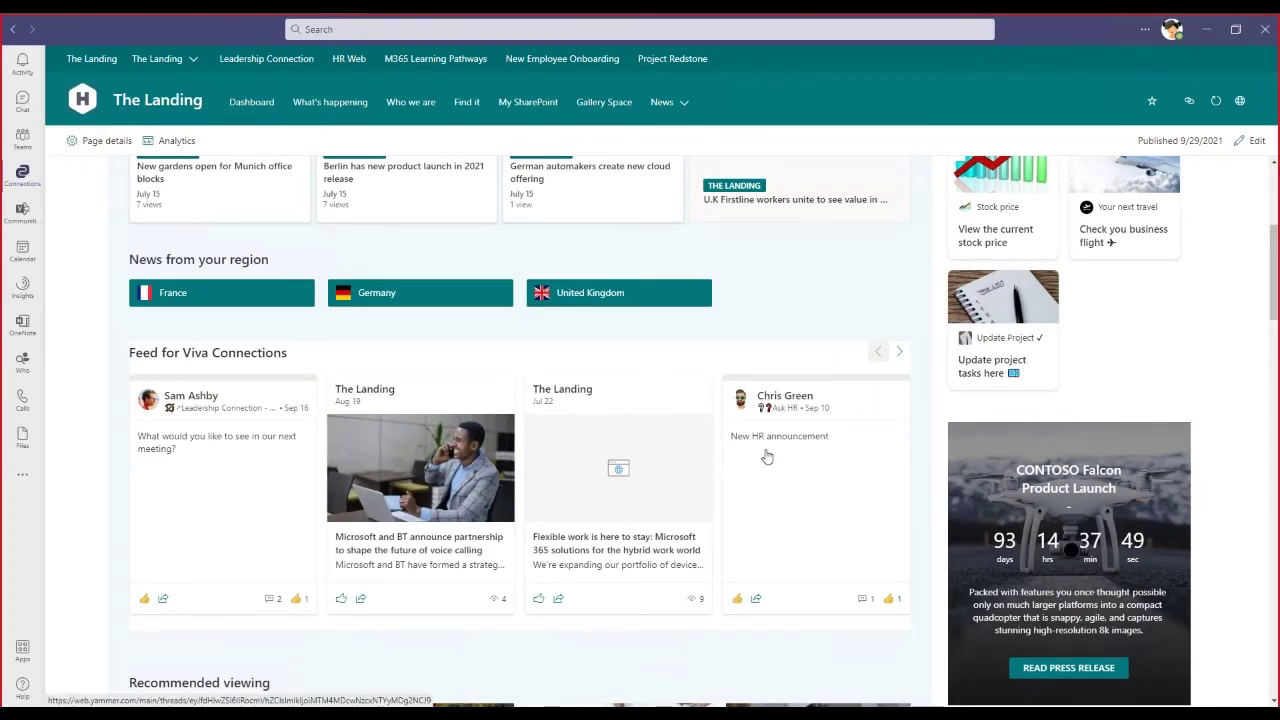
scroll(767, 457, up, 1)
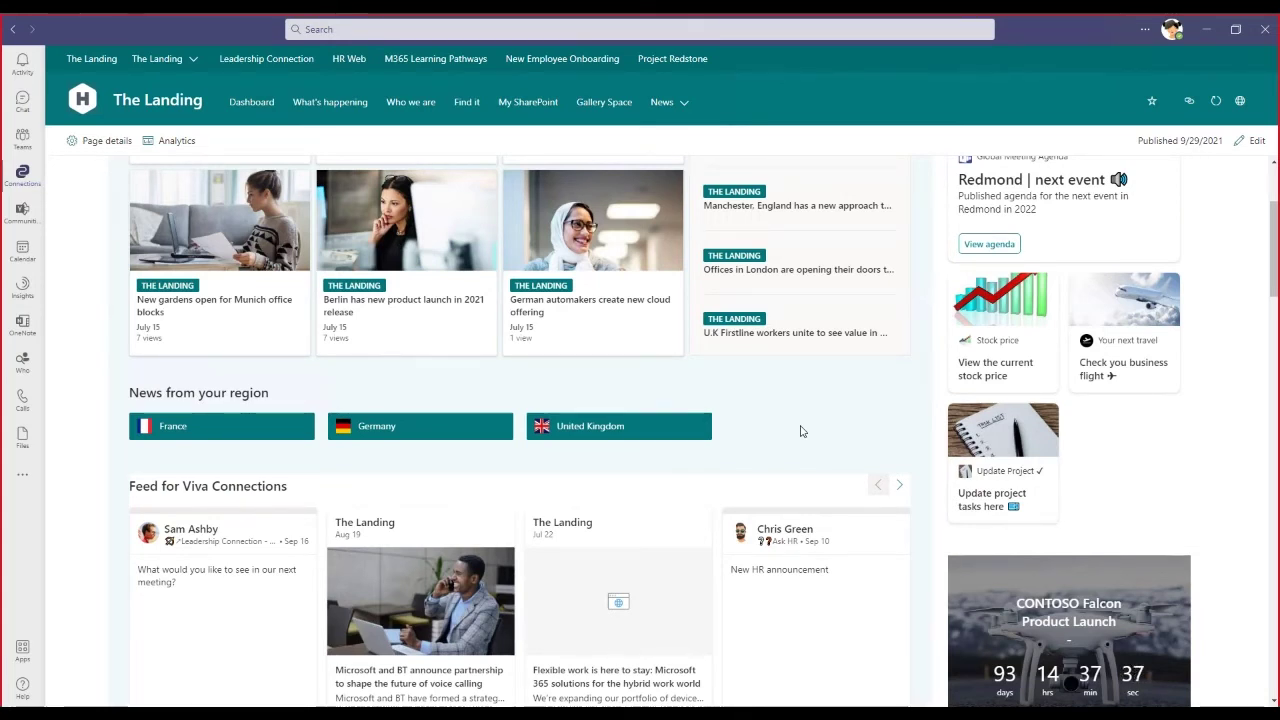
scroll(800, 431, up, 2)
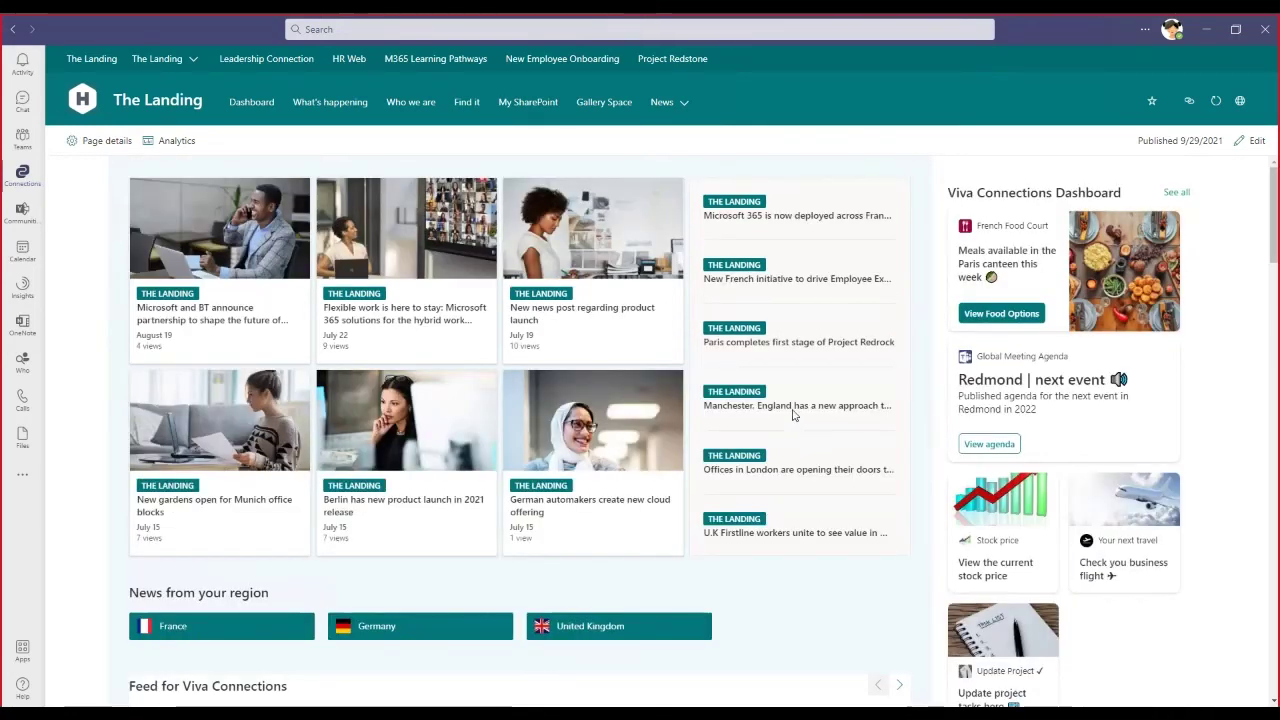
scroll(757, 446, down, 4)
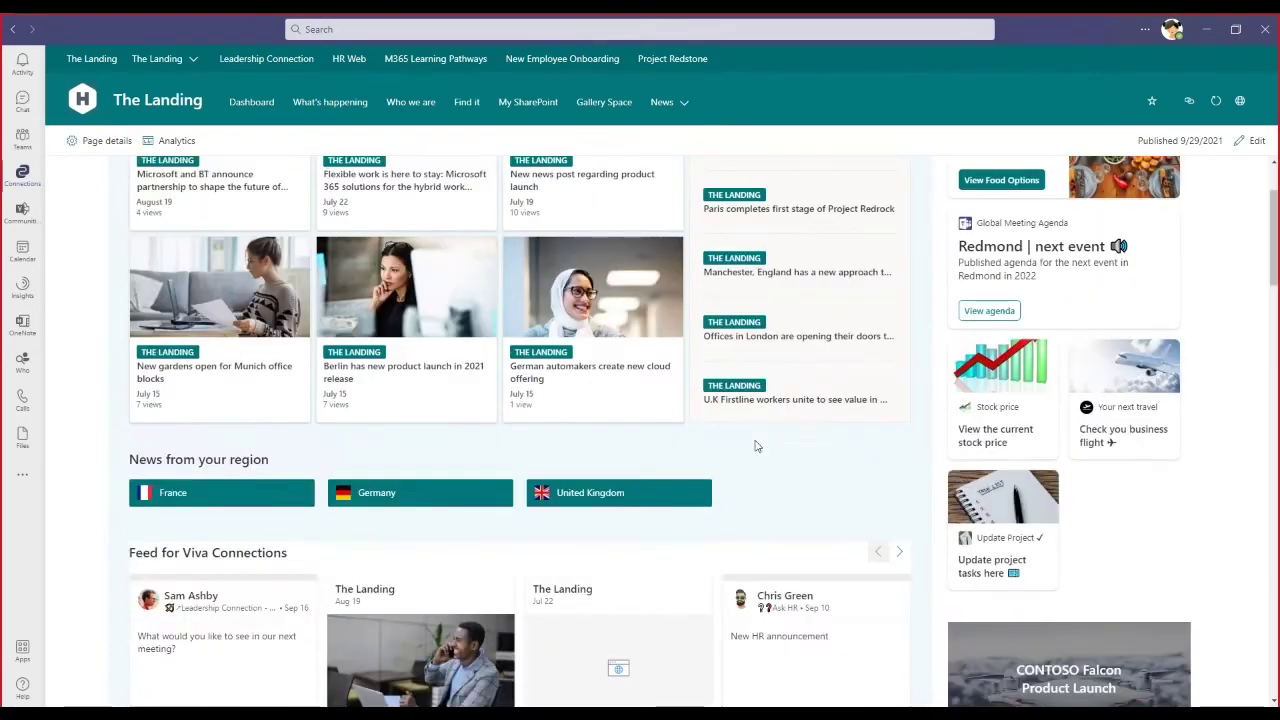
scroll(824, 438, down, 6)
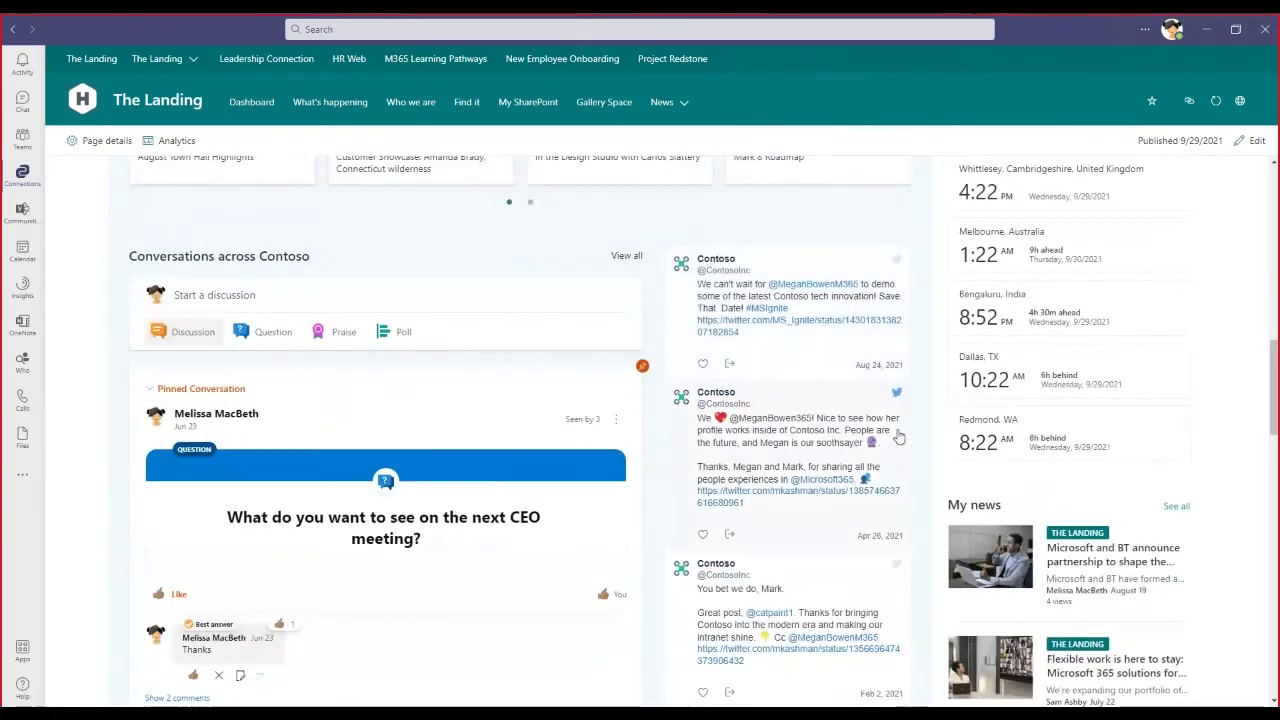
scroll(925, 431, down, 1)
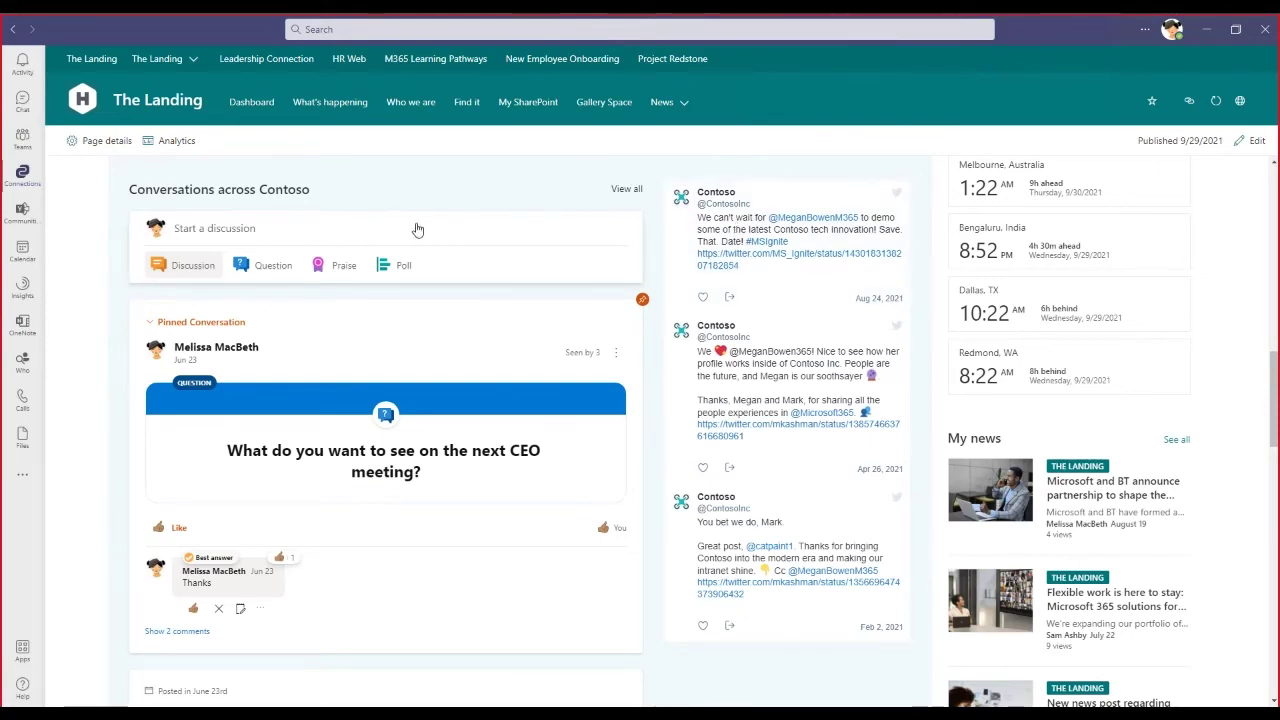
scroll(418, 231, down, 1)
scroll(443, 237, down, 1)
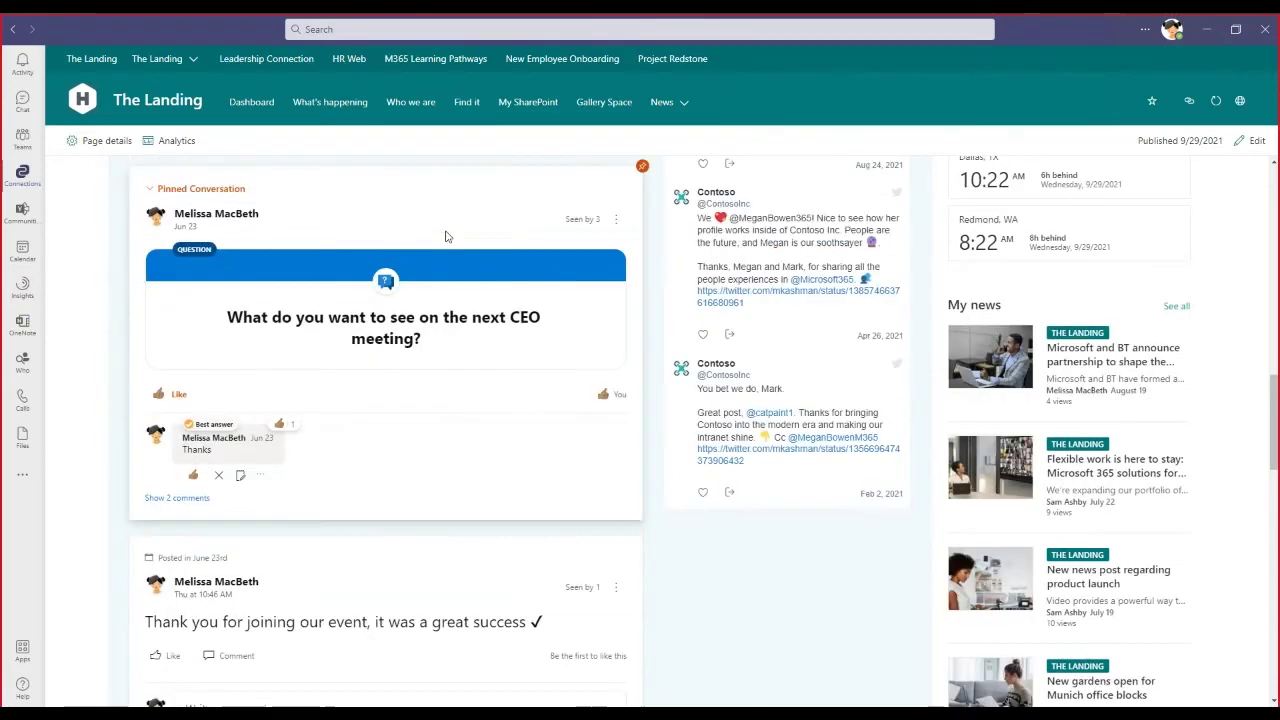
scroll(425, 270, up, 2)
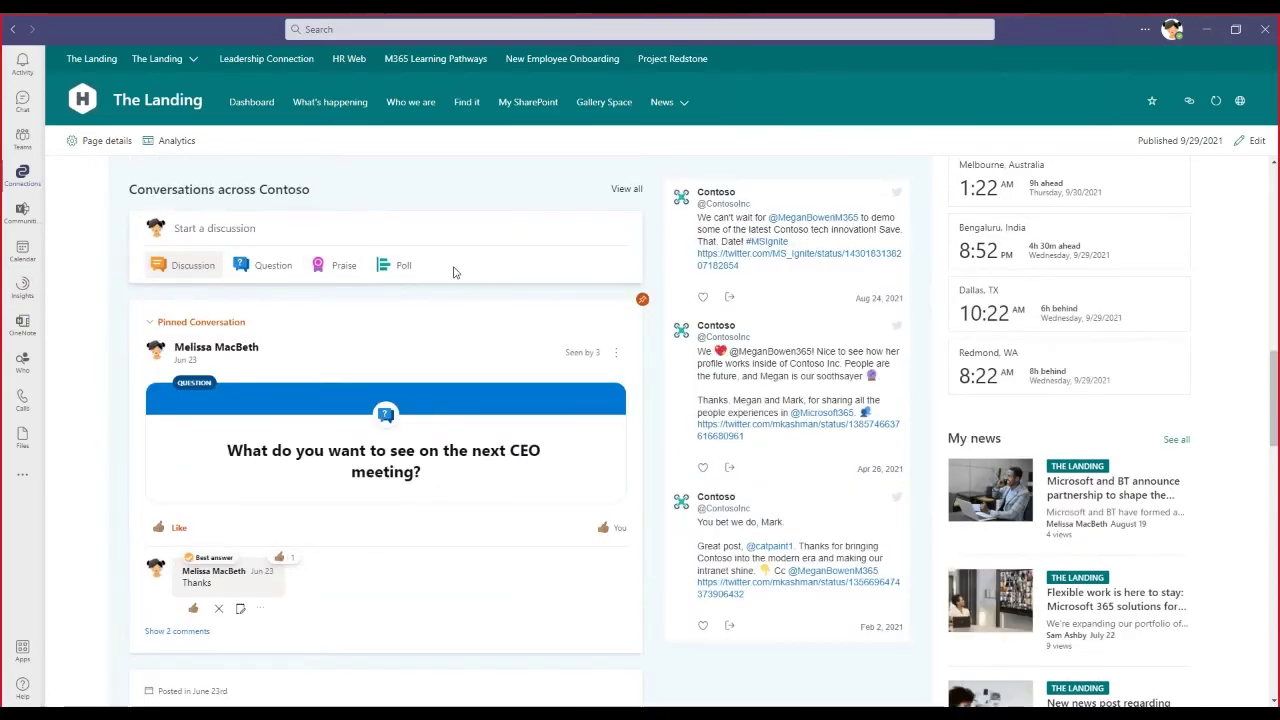
scroll(453, 272, down, 4)
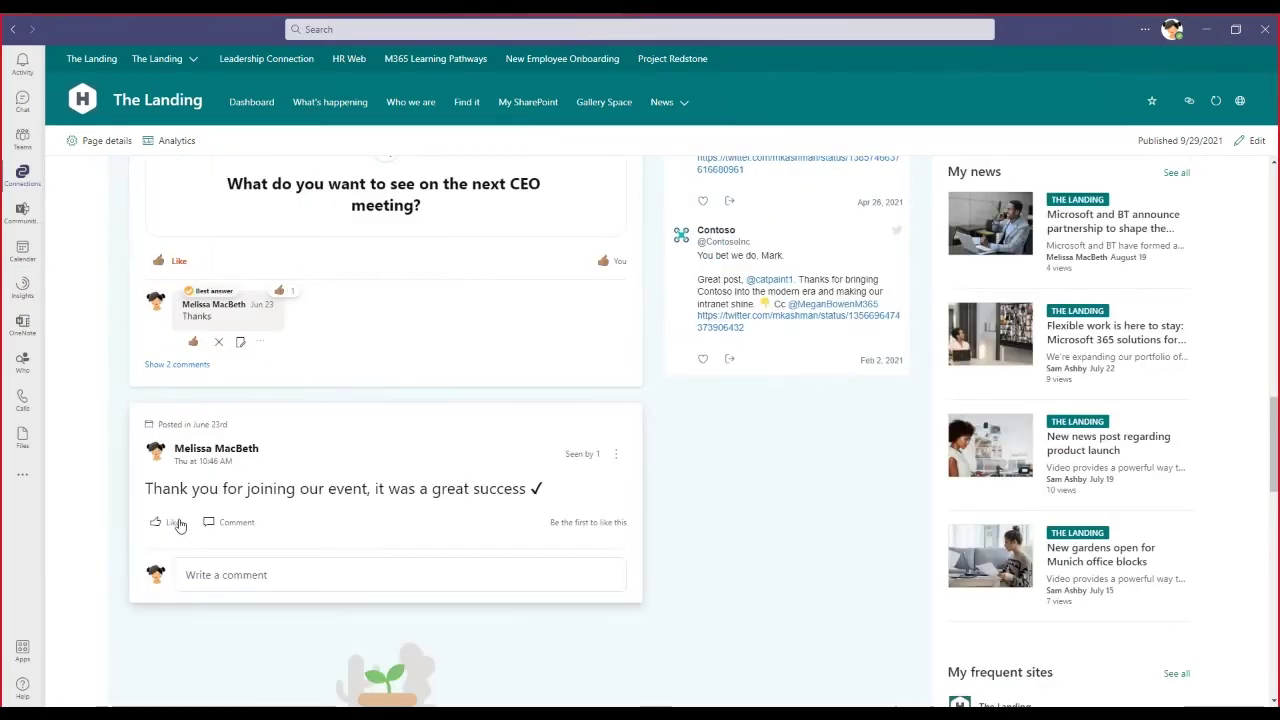
mouse_move(172, 522)
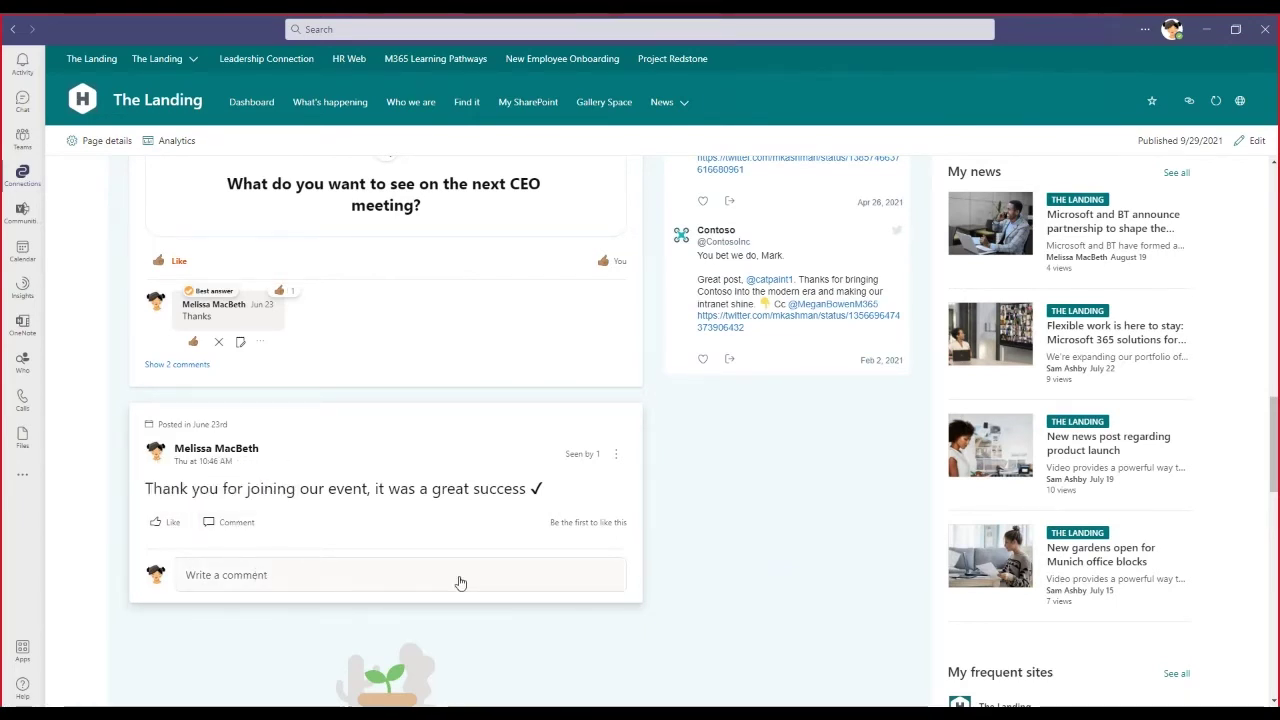
scroll(717, 428, down, 4)
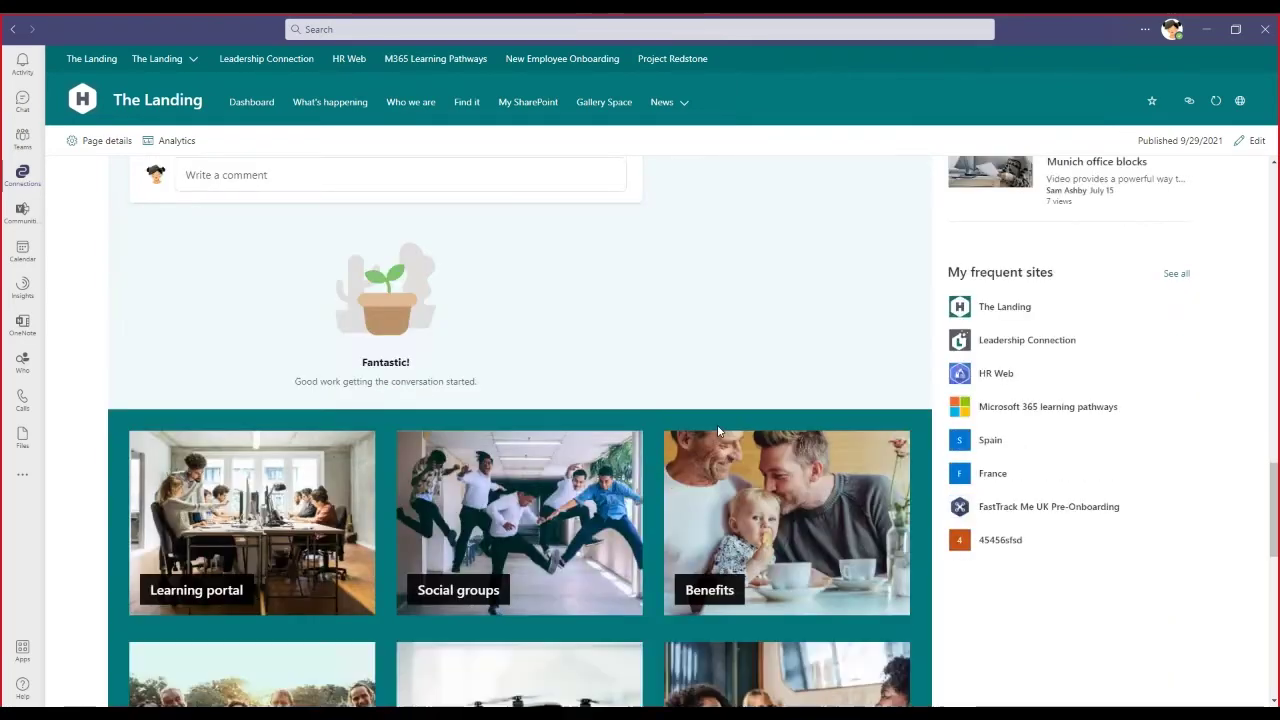
scroll(717, 424, down, 6)
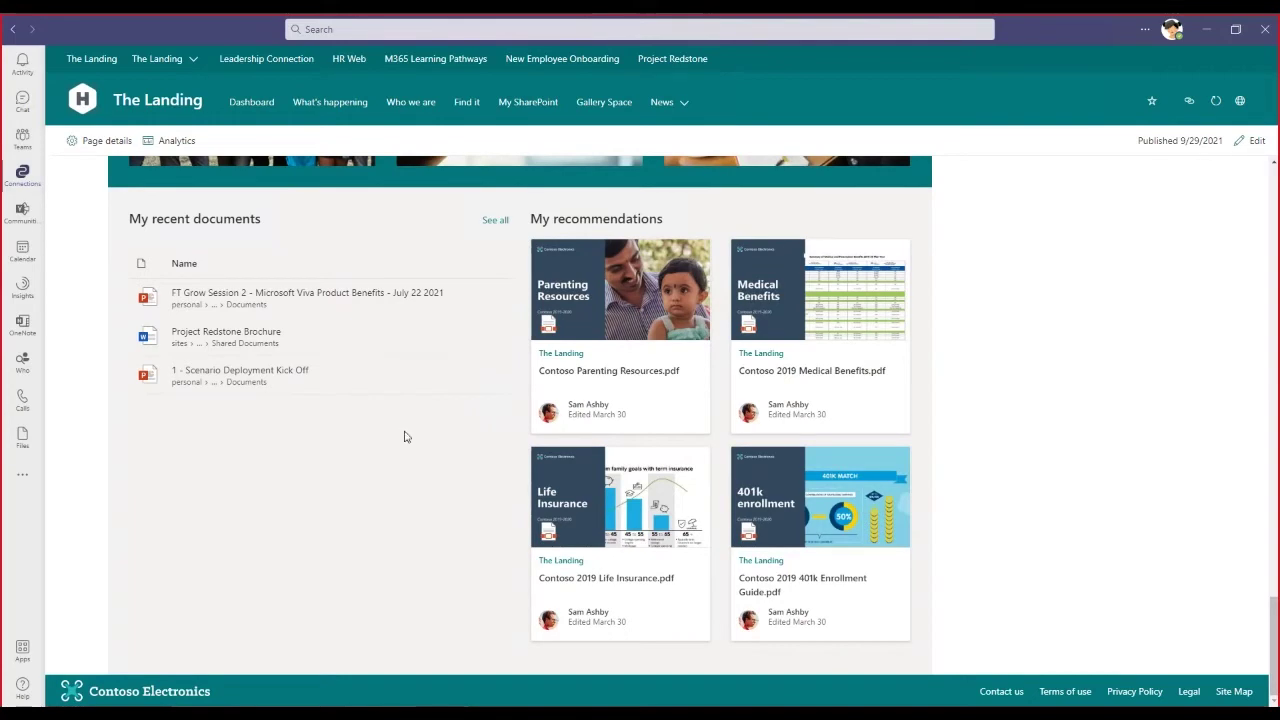
scroll(412, 440, up, 3)
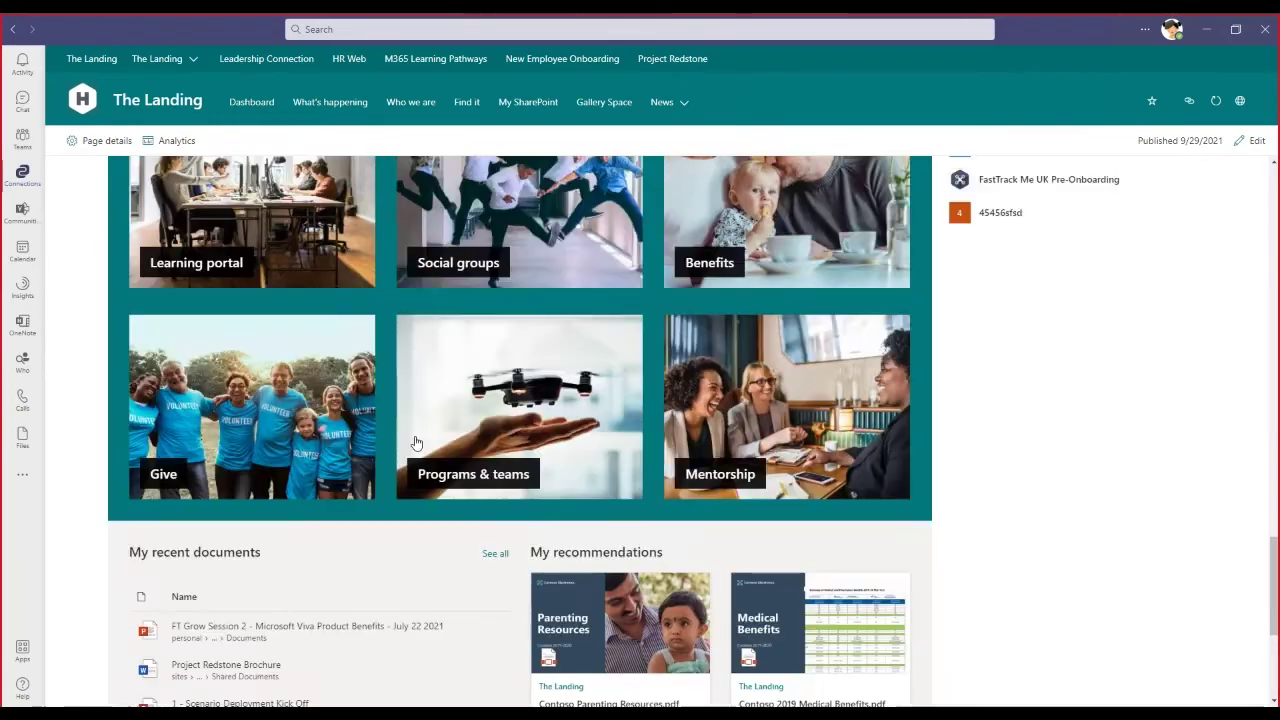
scroll(416, 442, up, 4)
scroll(983, 397, up, 3)
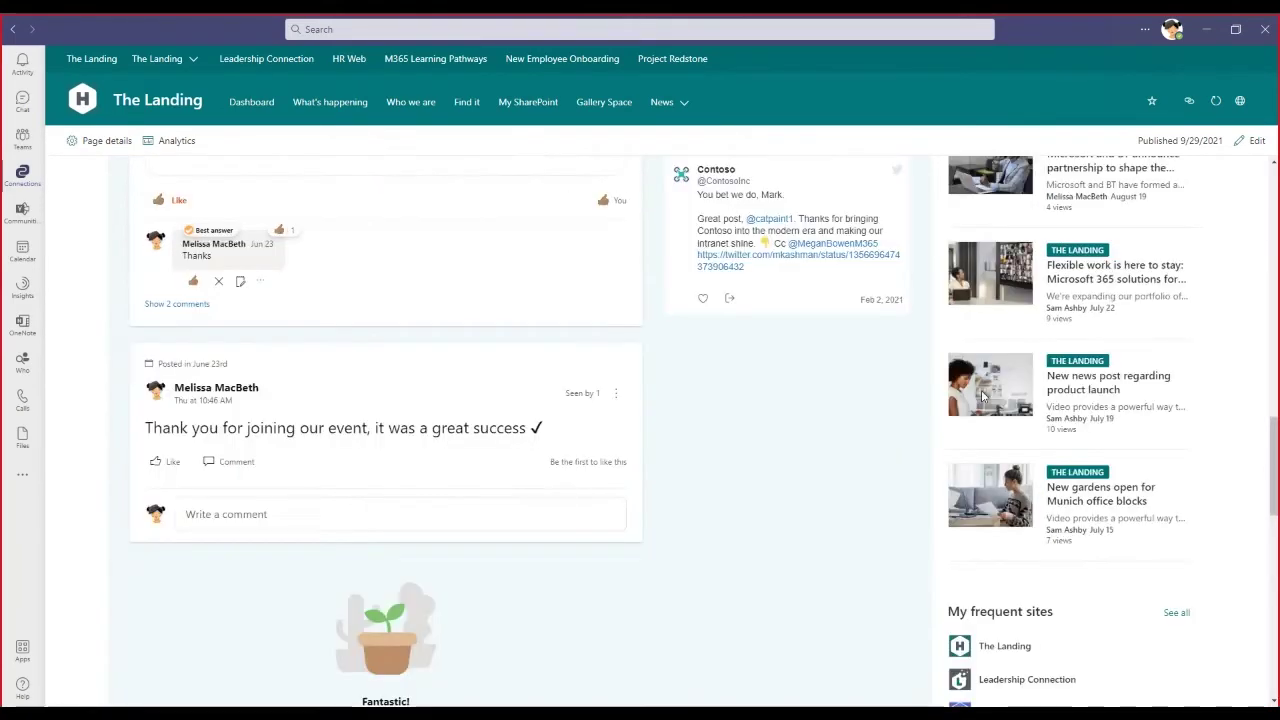
scroll(983, 397, up, 3)
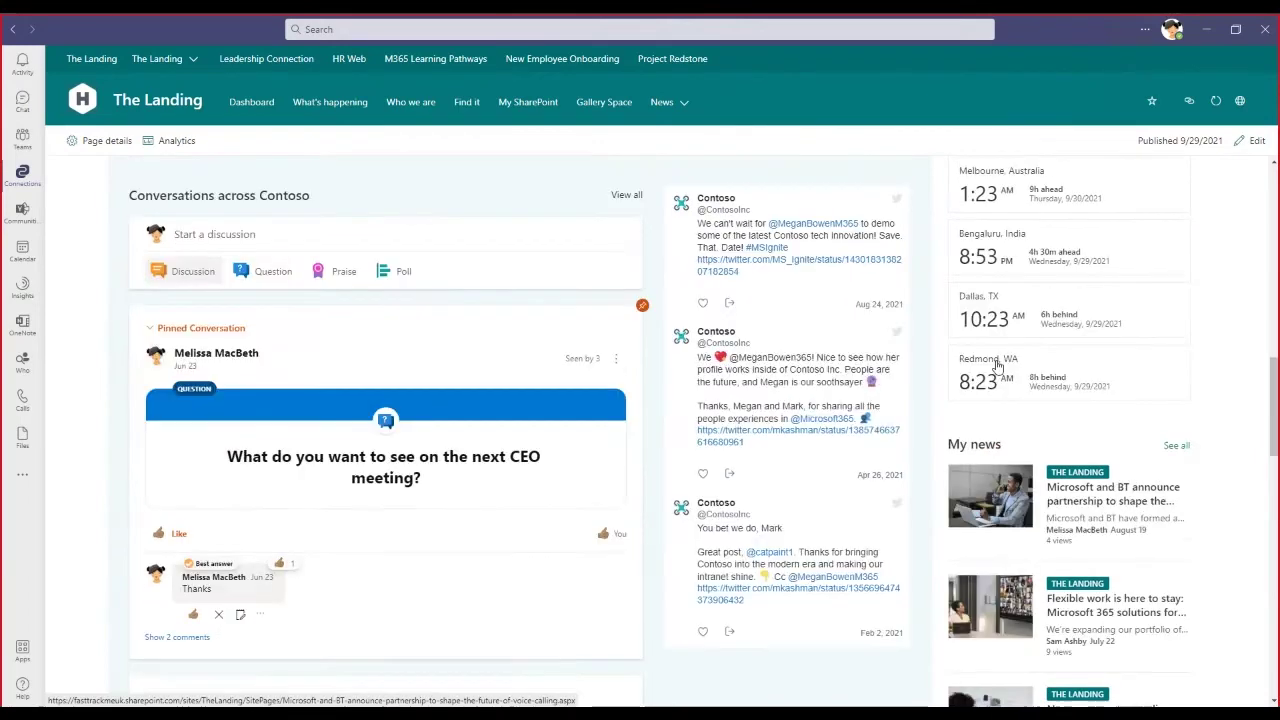
scroll(997, 367, up, 10)
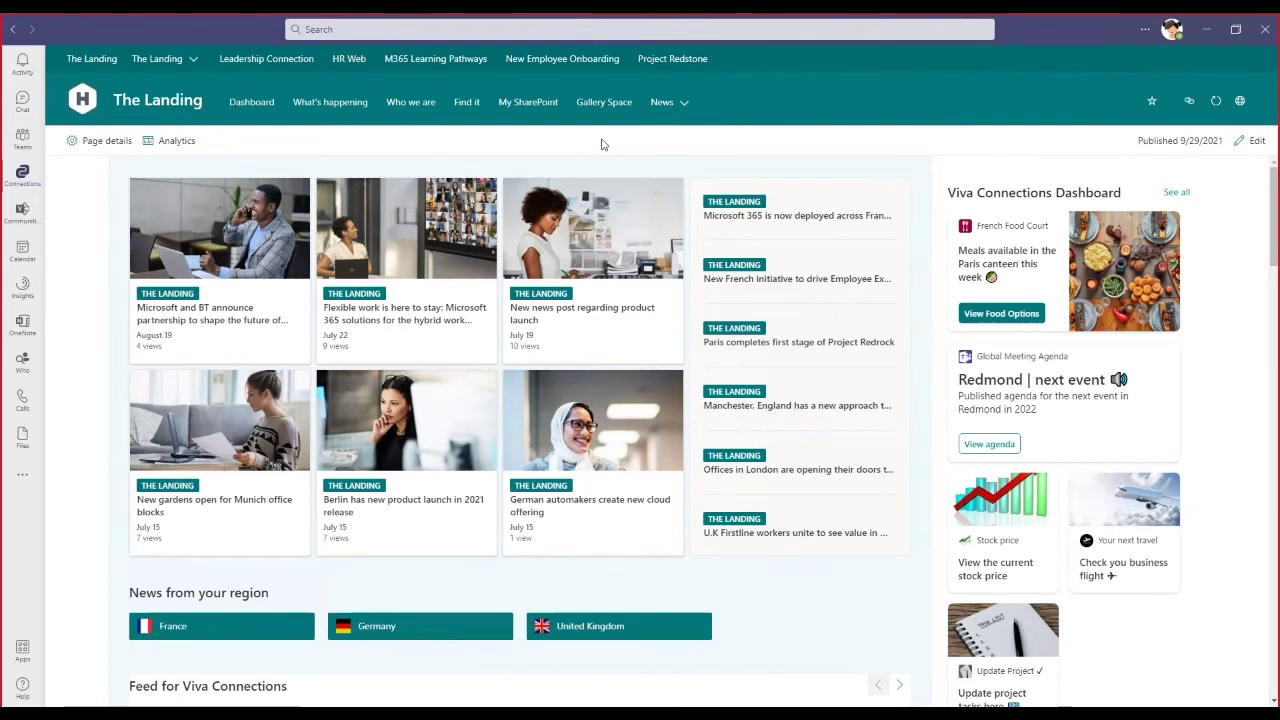
- Visit the Leadership Connection site from the Connections flyout and skim it, then go to HR Web
click(35, 187)
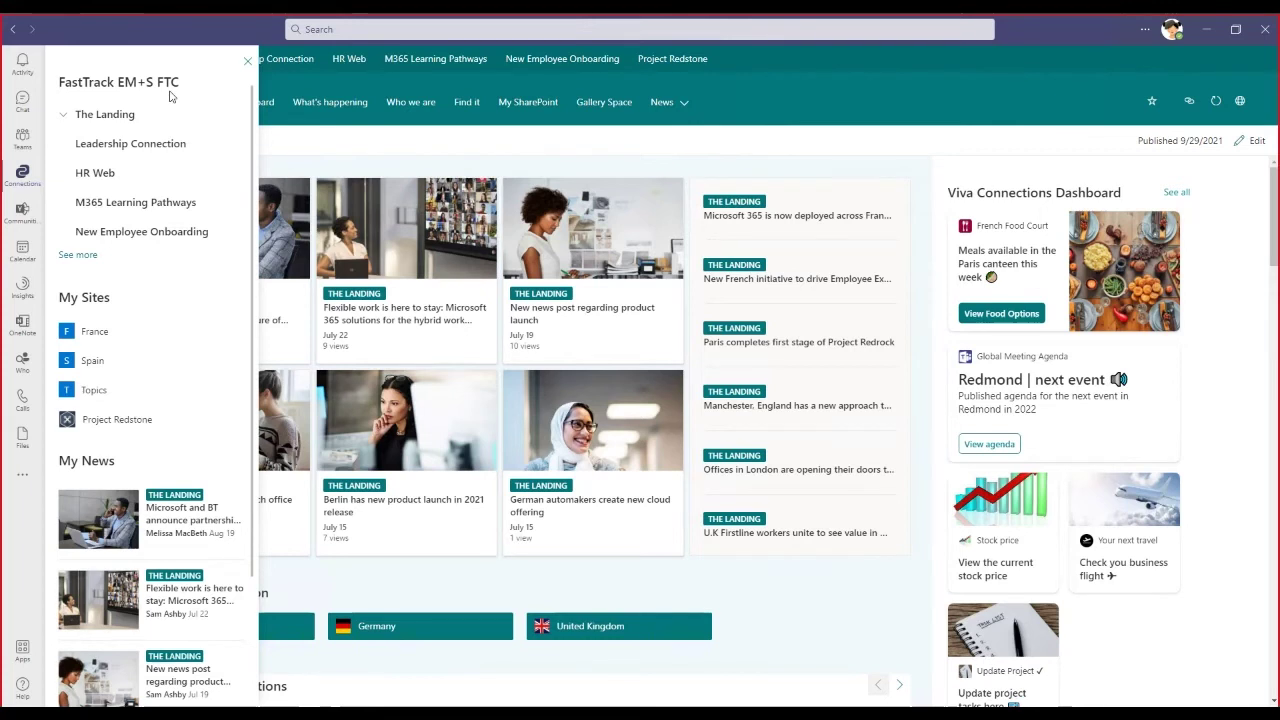
click(141, 145)
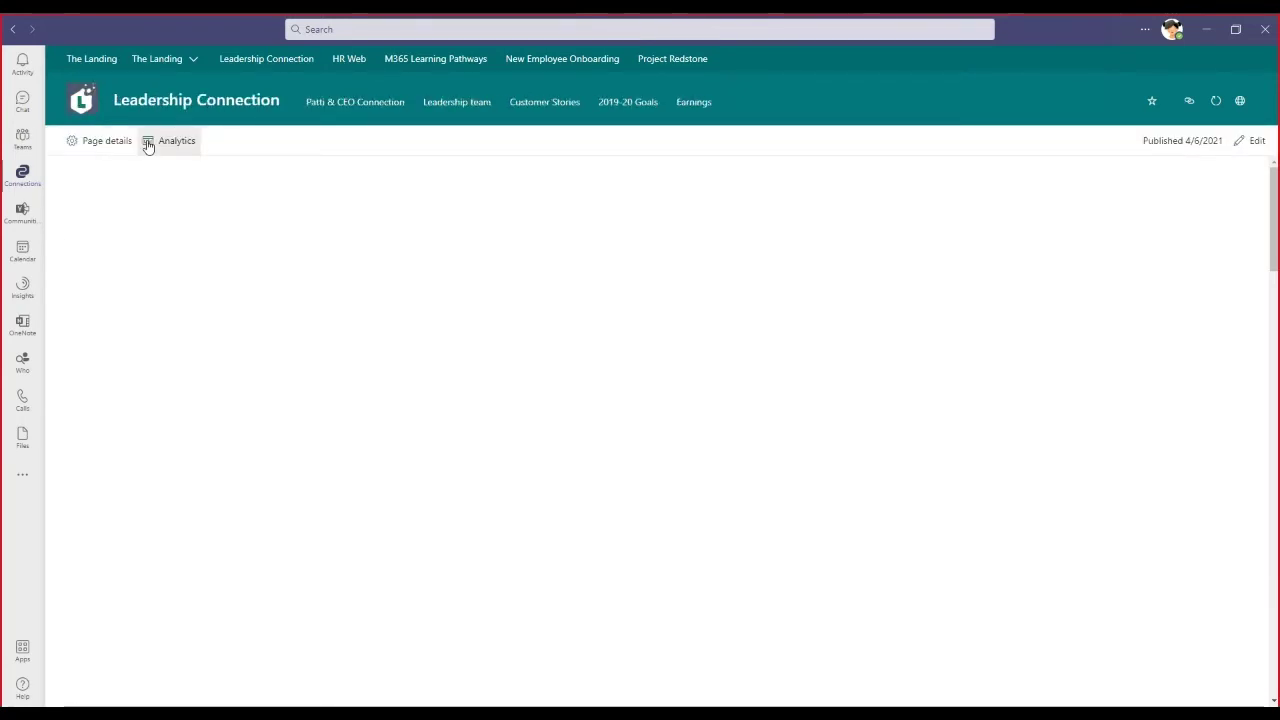
scroll(520, 251, down, 3)
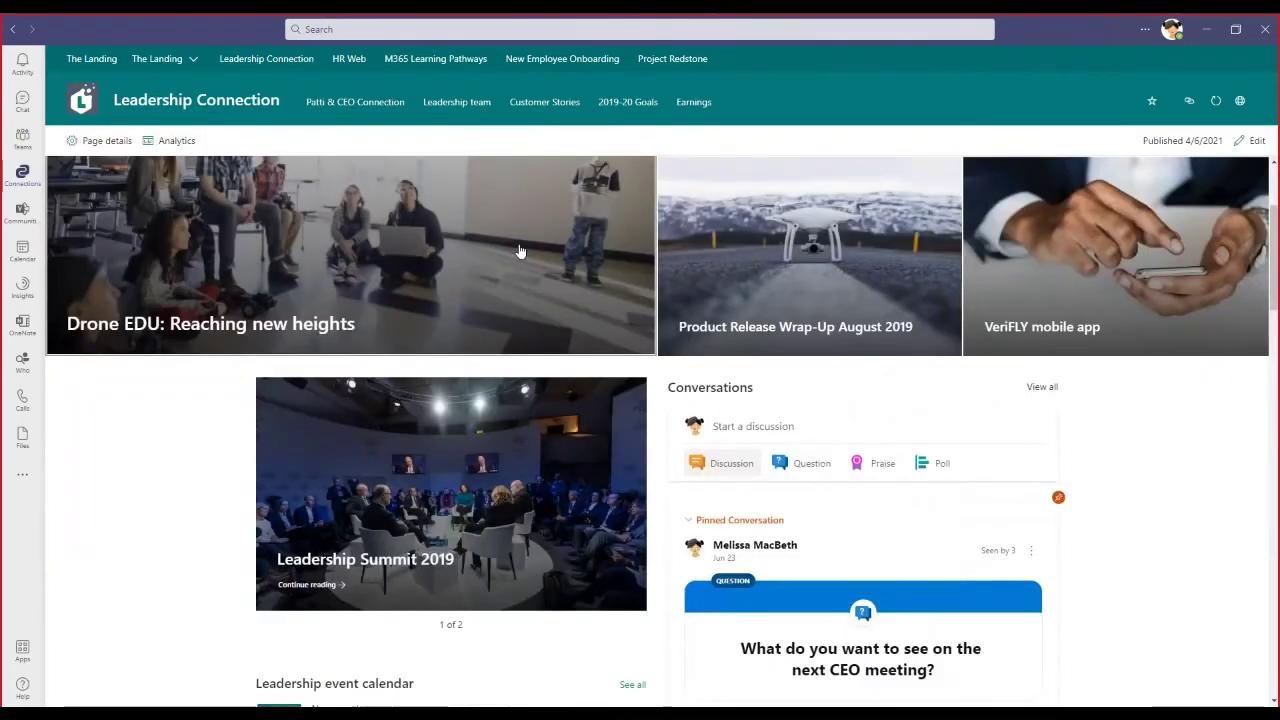
scroll(520, 251, up, 3)
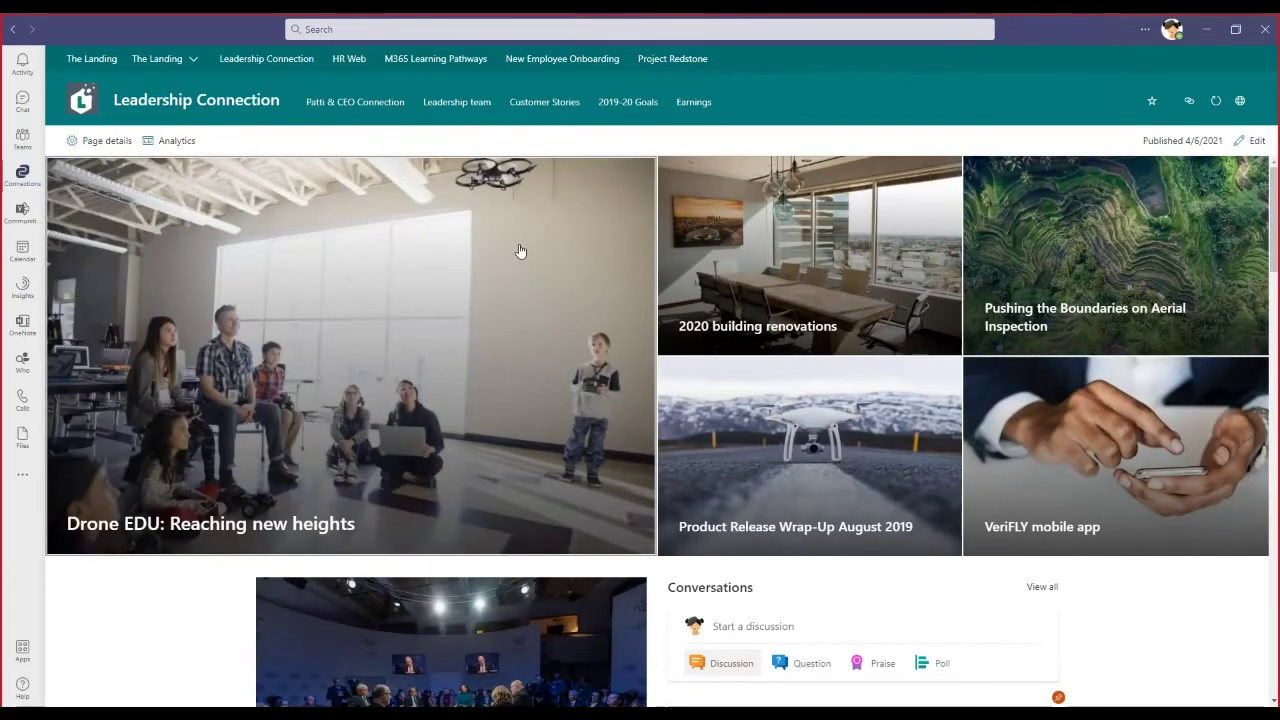
click(22, 174)
click(95, 176)
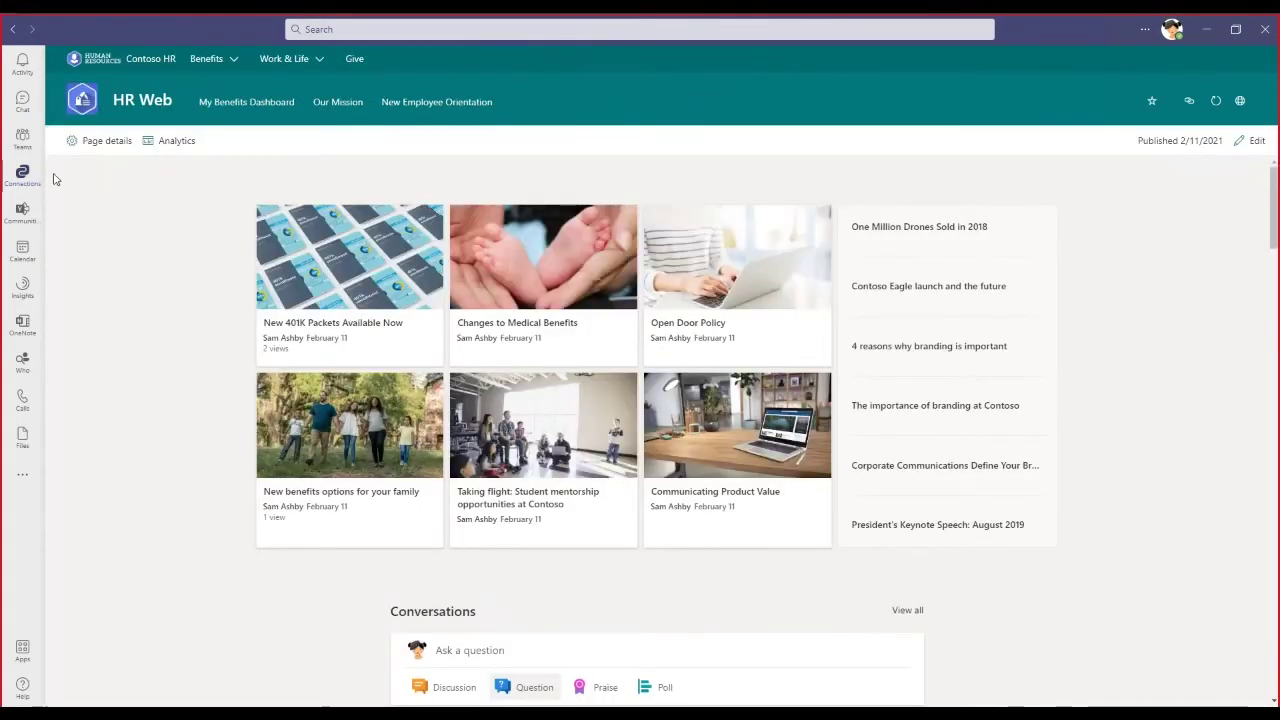
- Visit the M365 Learning Pathways site, then the New Employee Onboarding site, from the global navigation
click(22, 172)
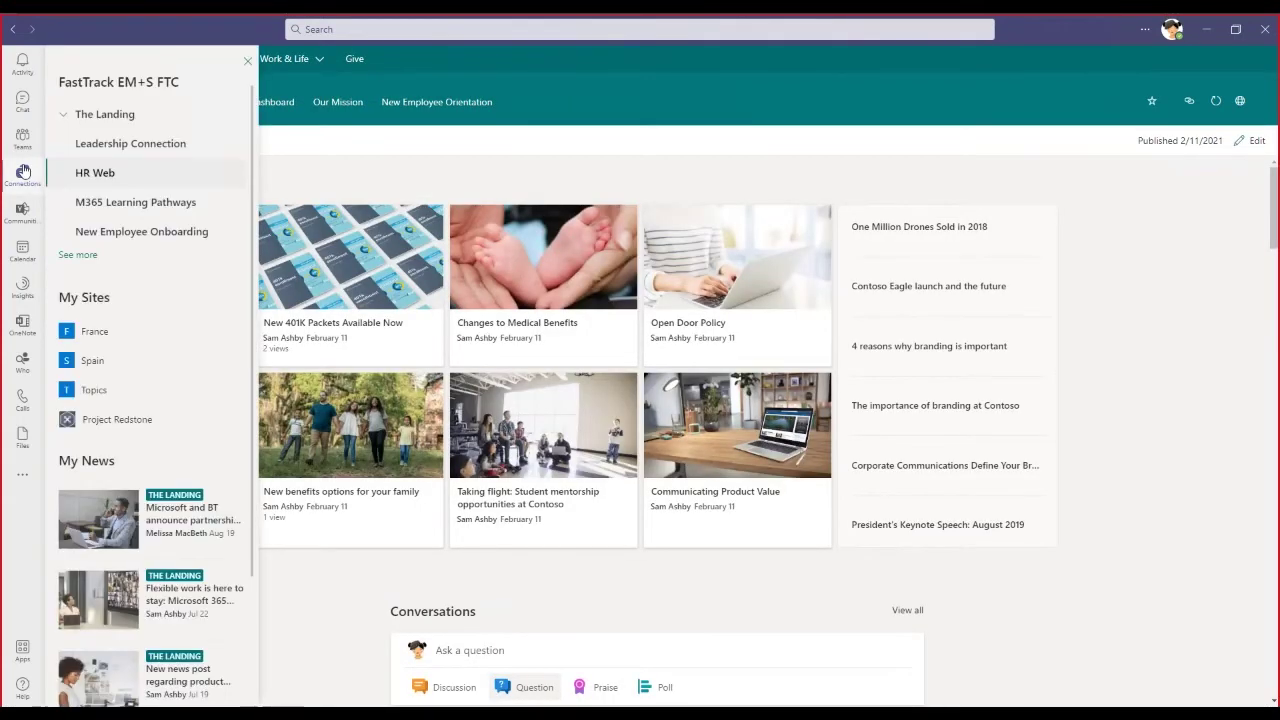
click(148, 202)
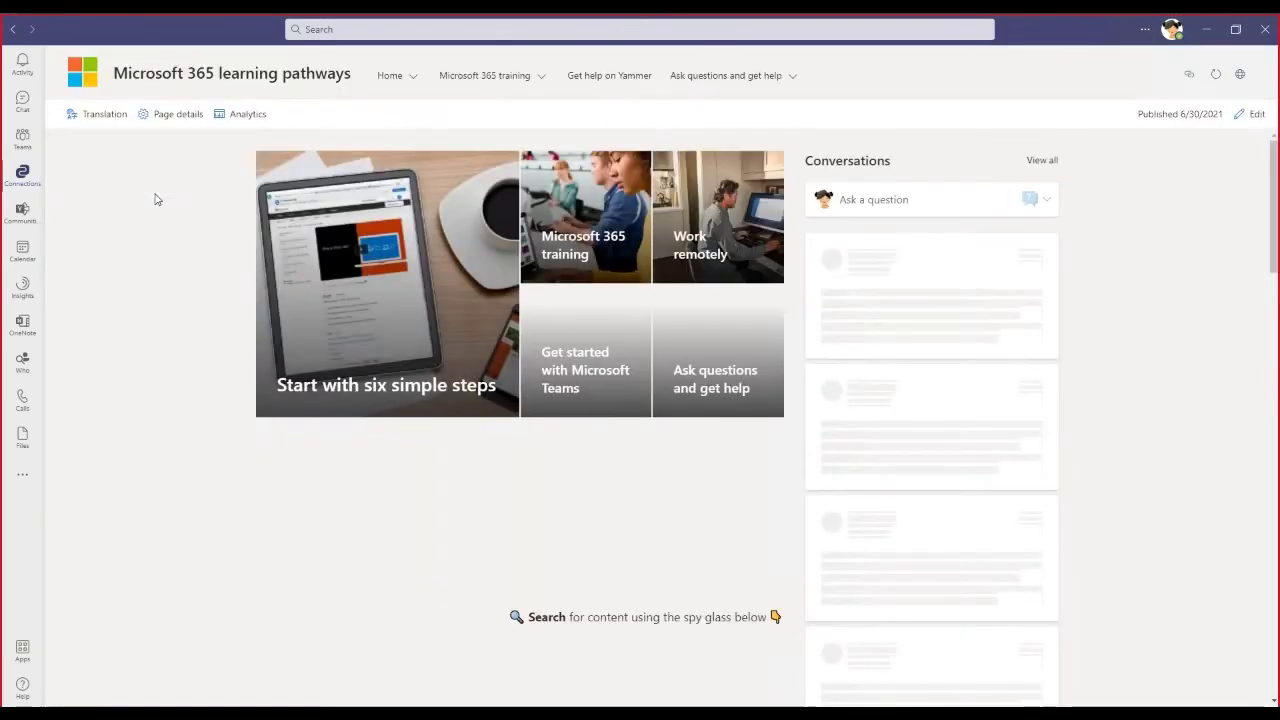
click(24, 175)
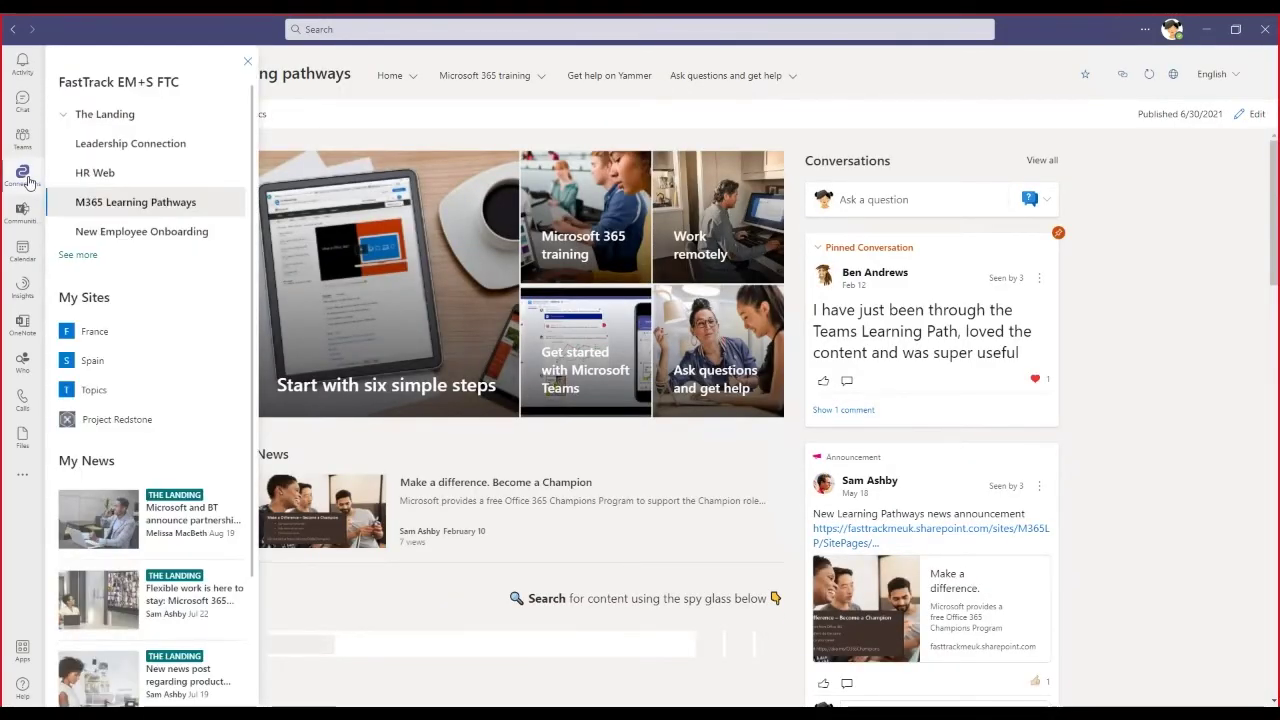
click(145, 230)
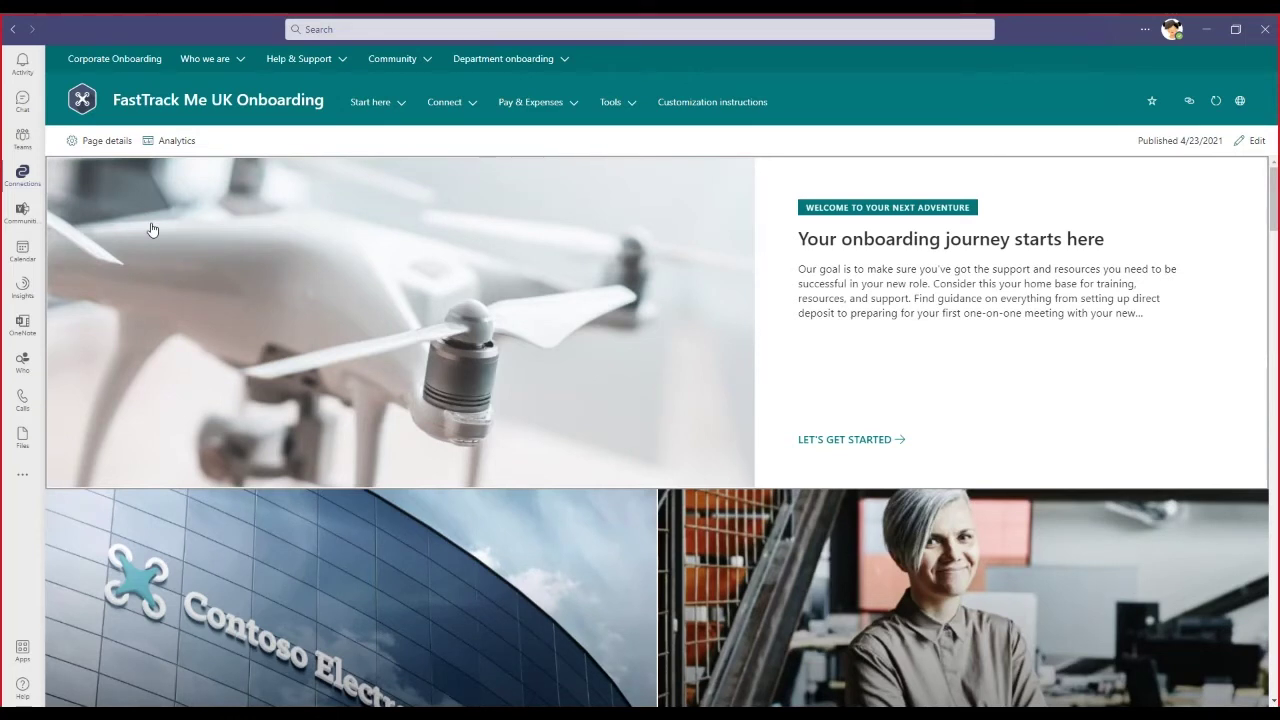
- Return to The Landing home site from the global navigation flyout
click(30, 174)
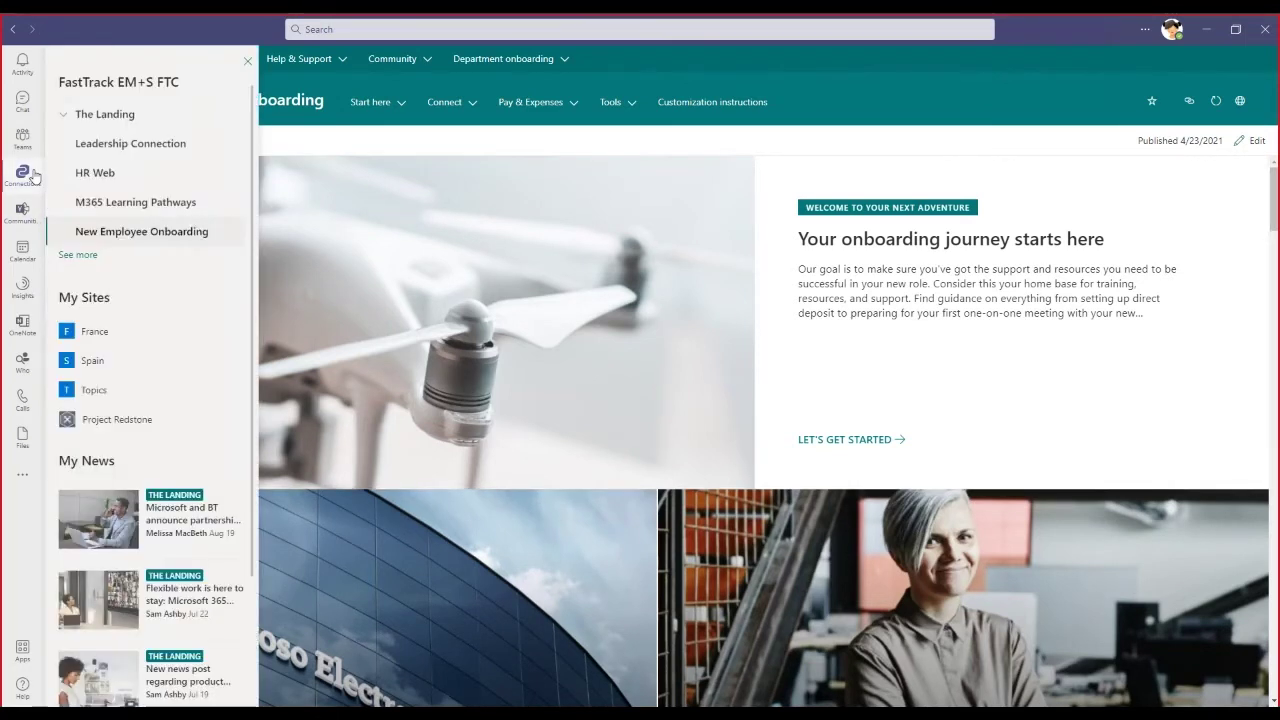
click(24, 176)
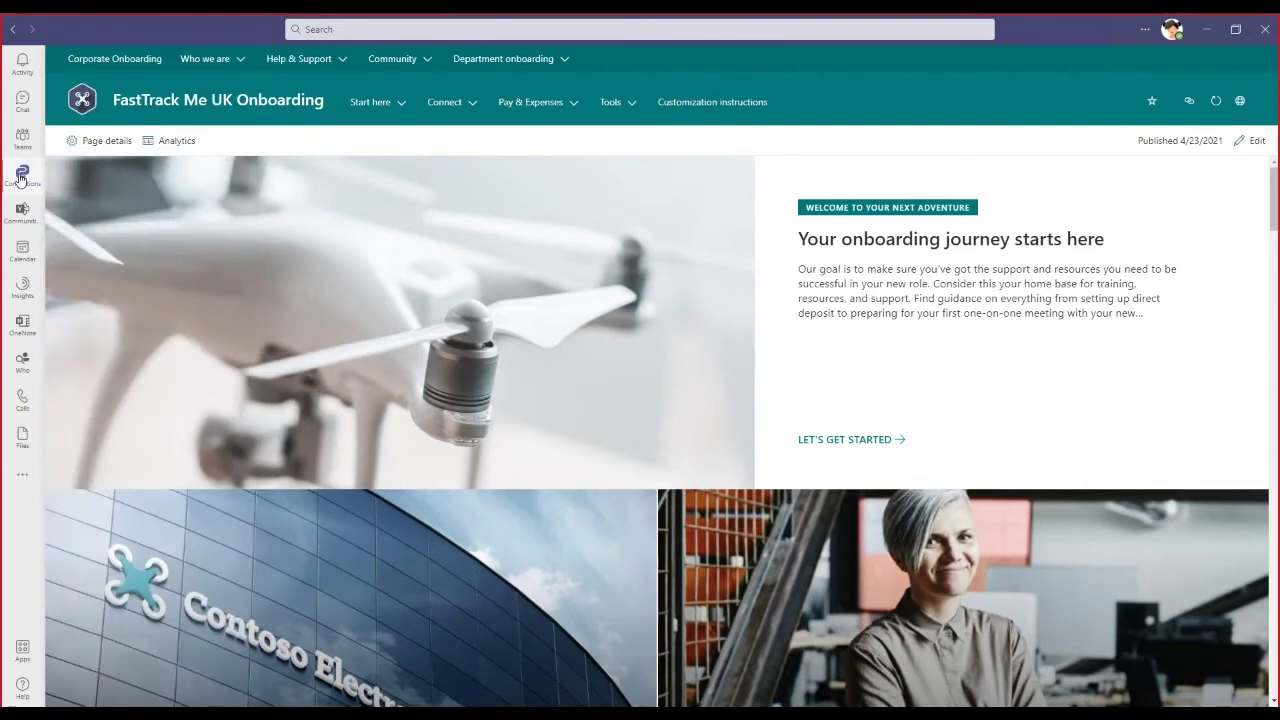
click(21, 178)
click(21, 178)
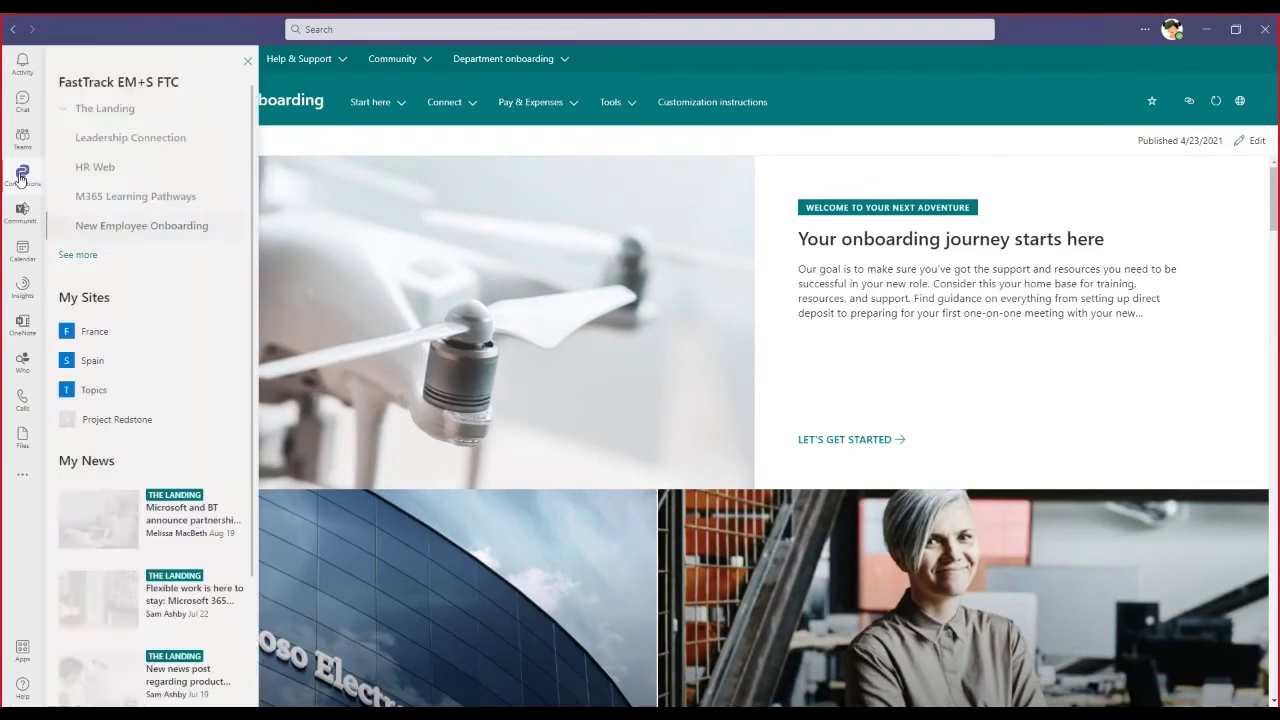
click(21, 178)
click(21, 178)
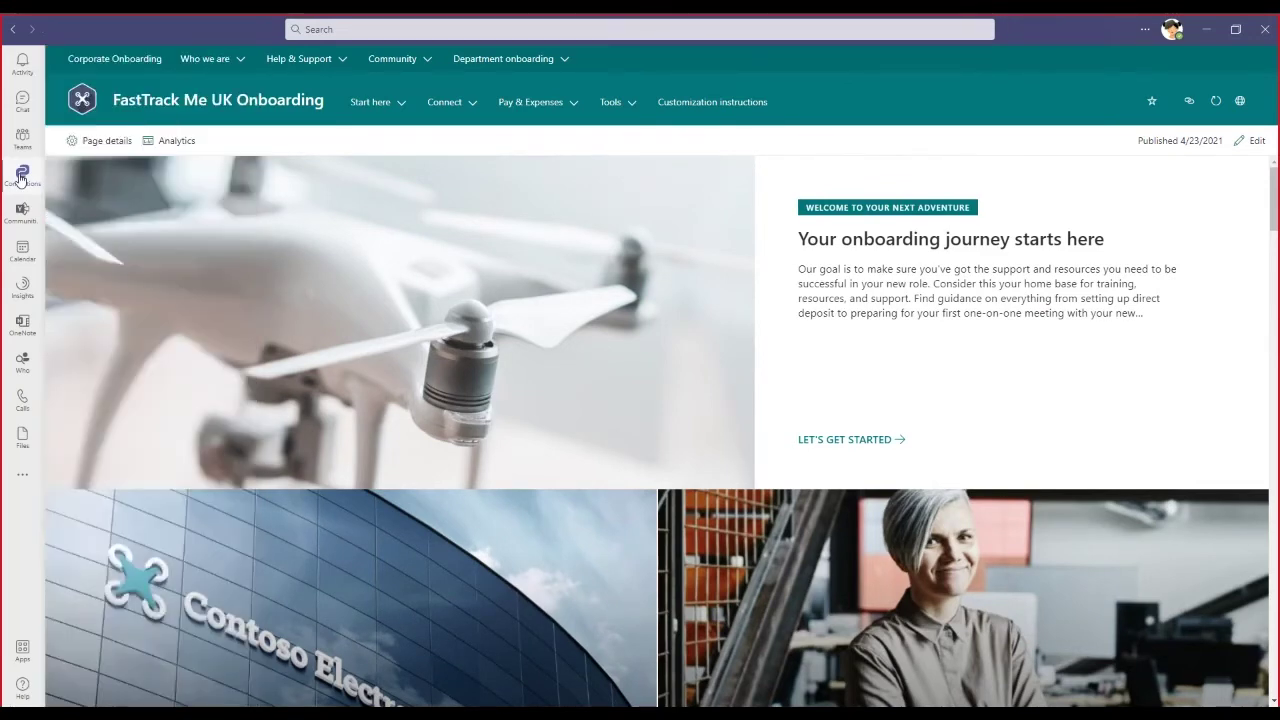
click(21, 178)
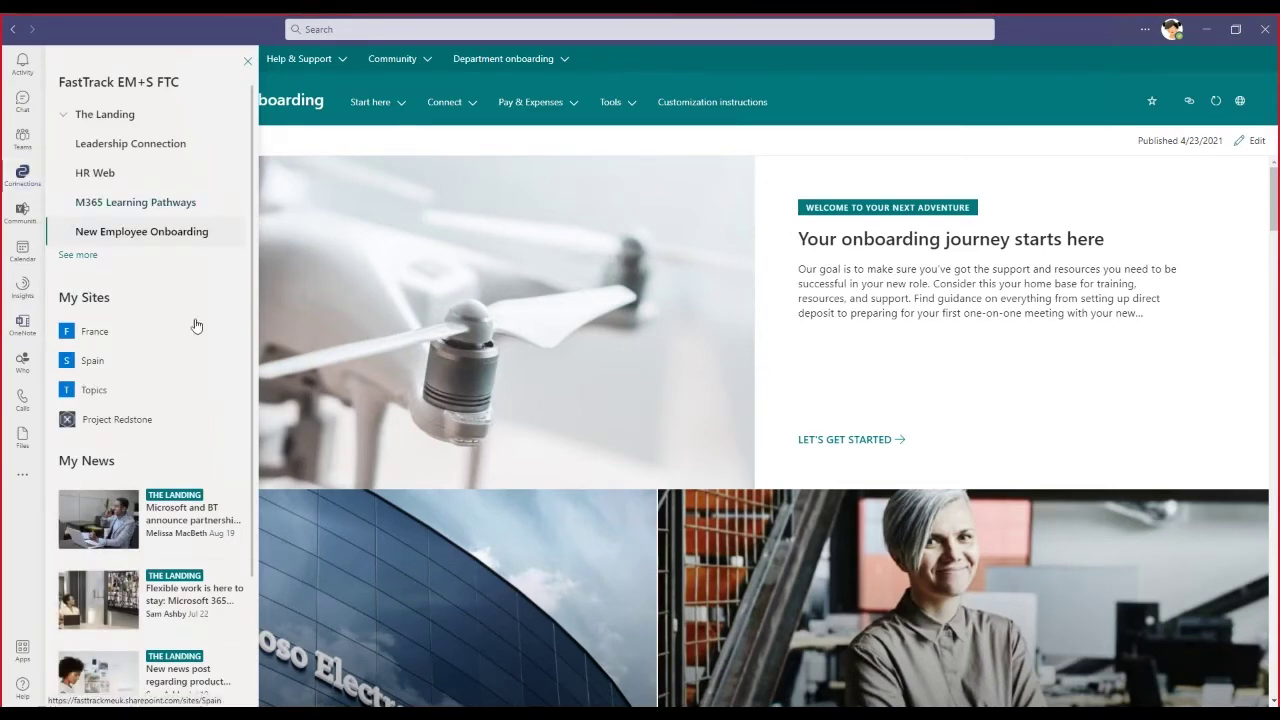
scroll(151, 306, down, 2)
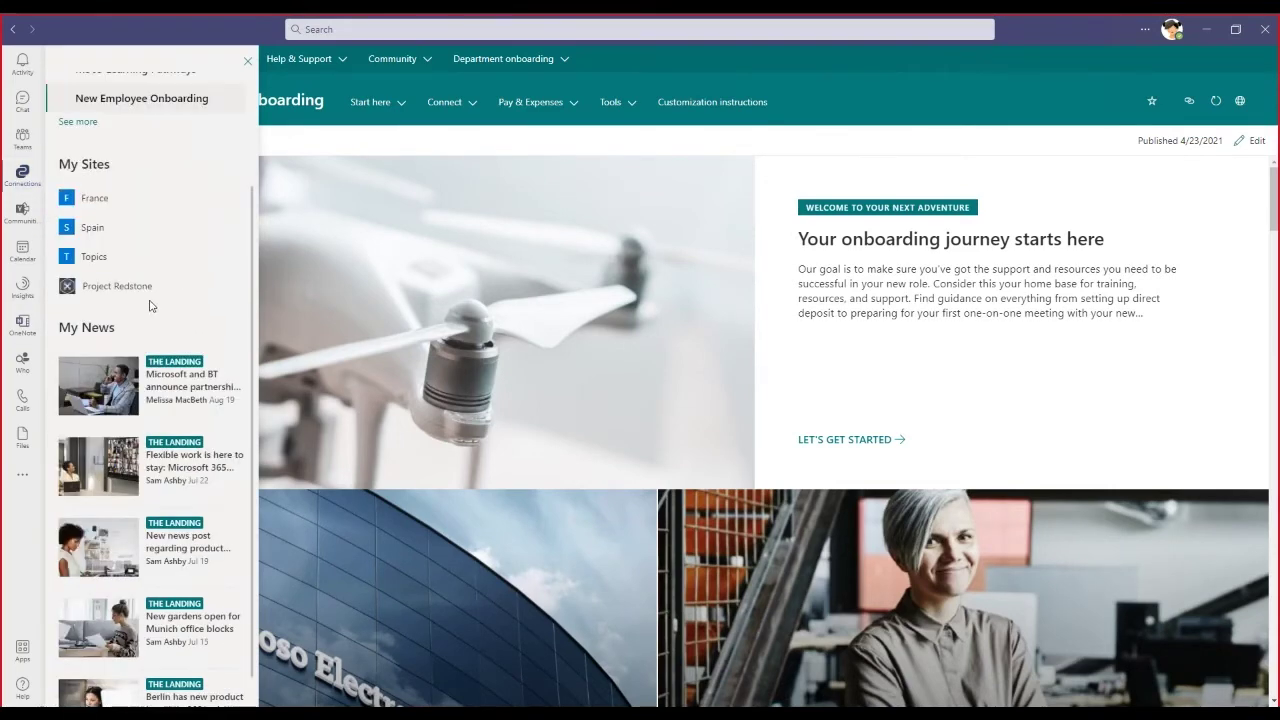
scroll(150, 306, down, 1)
scroll(118, 156, up, 3)
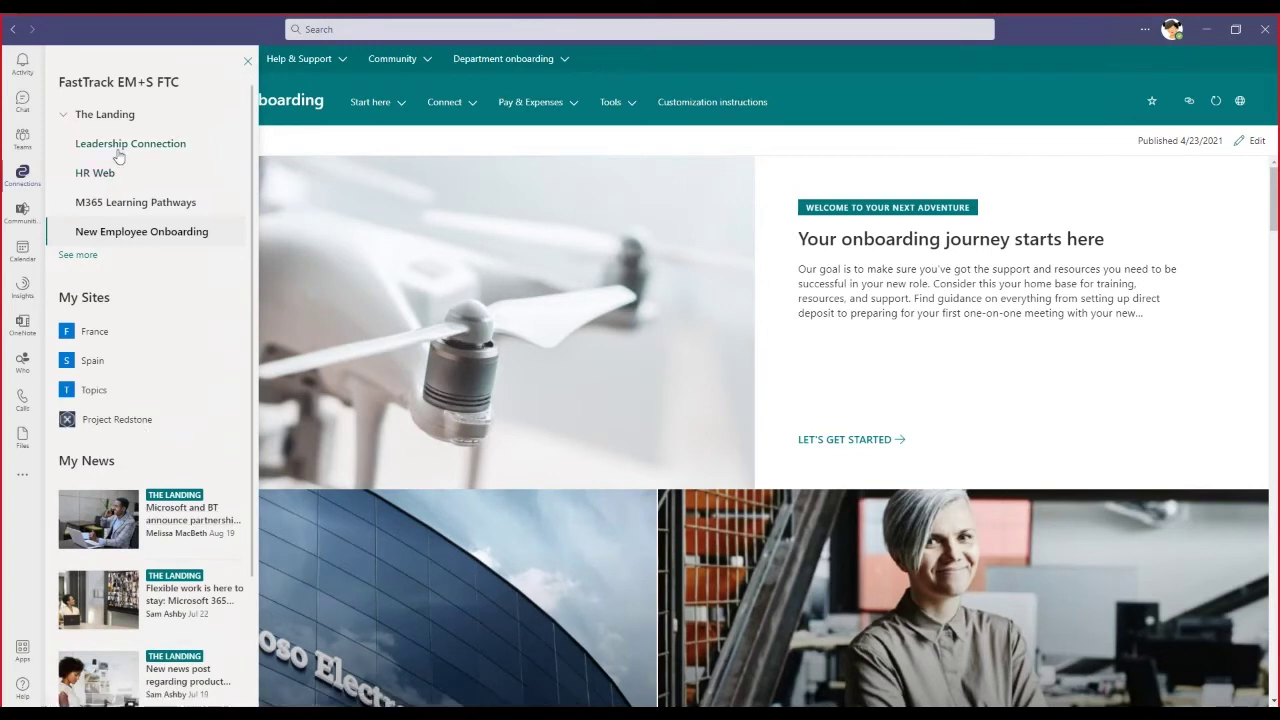
click(105, 114)
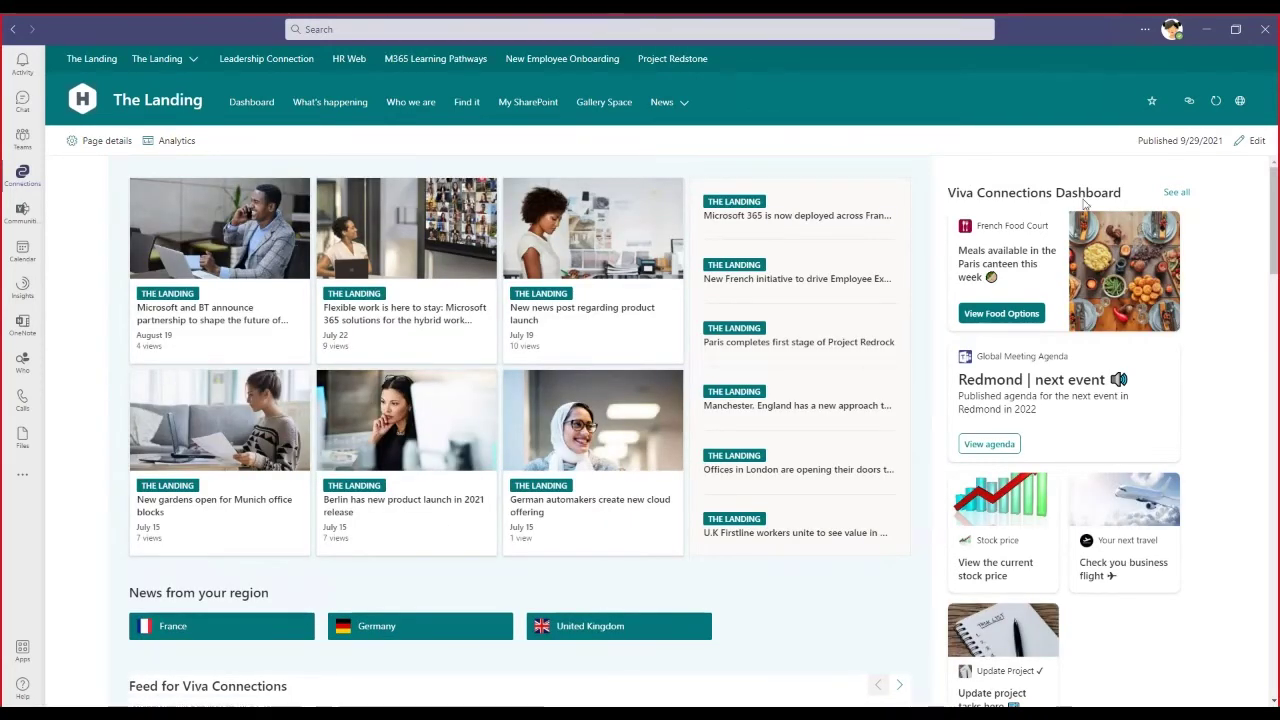
- Open The Landing's full Dashboard page using See all on the Viva Connections Dashboard web part
click(1174, 194)
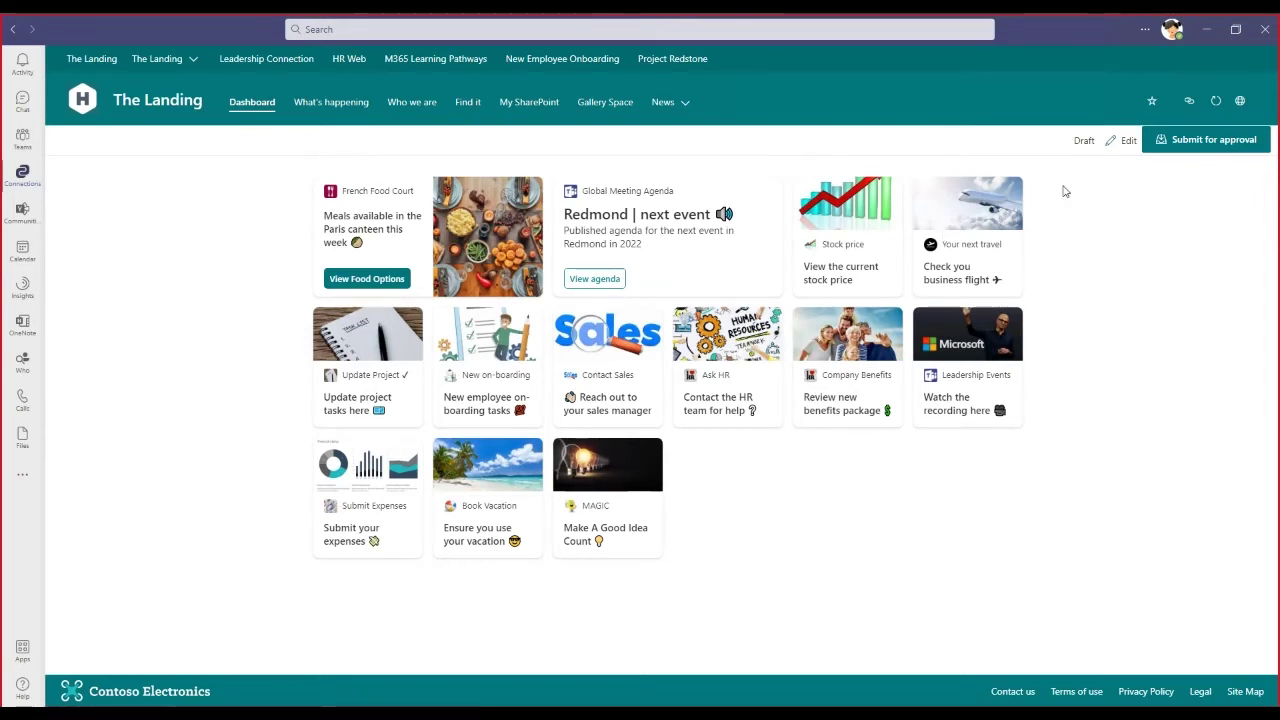
- Edit the dashboard, compare Mobile, Tablet and Desktop previews, and leave Global Meeting Agenda second
click(1117, 141)
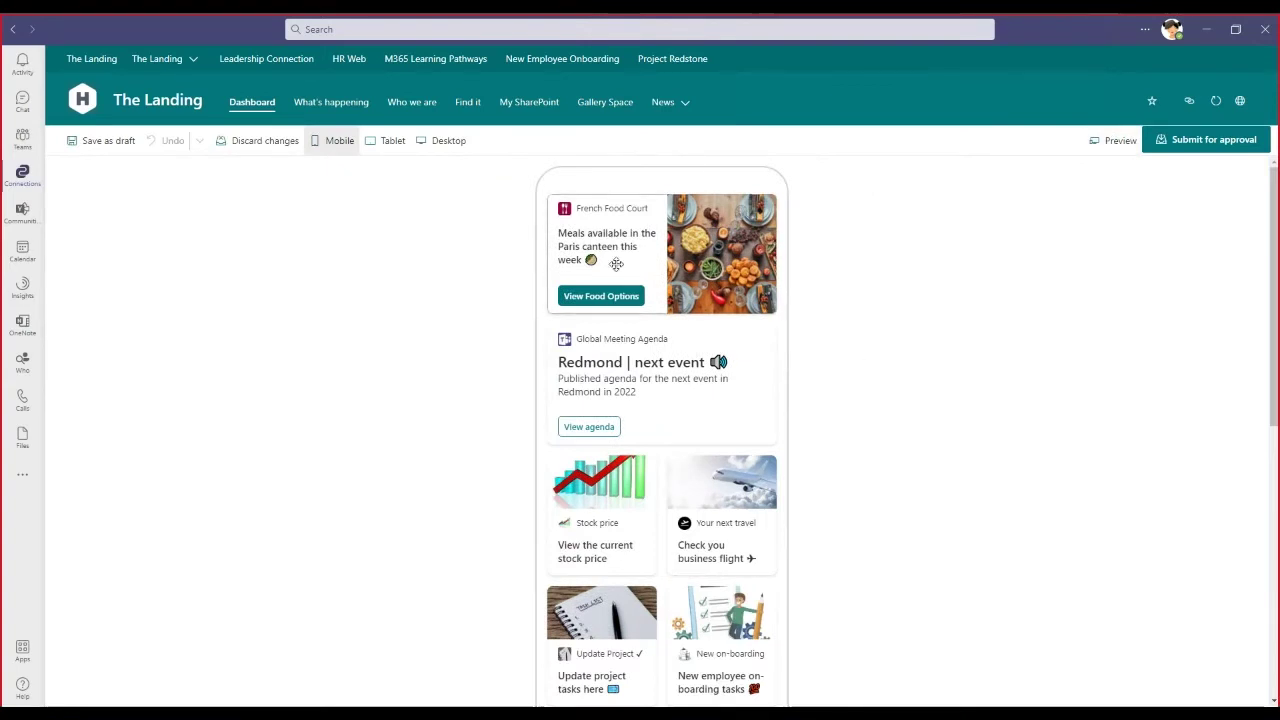
scroll(625, 315, down, 2)
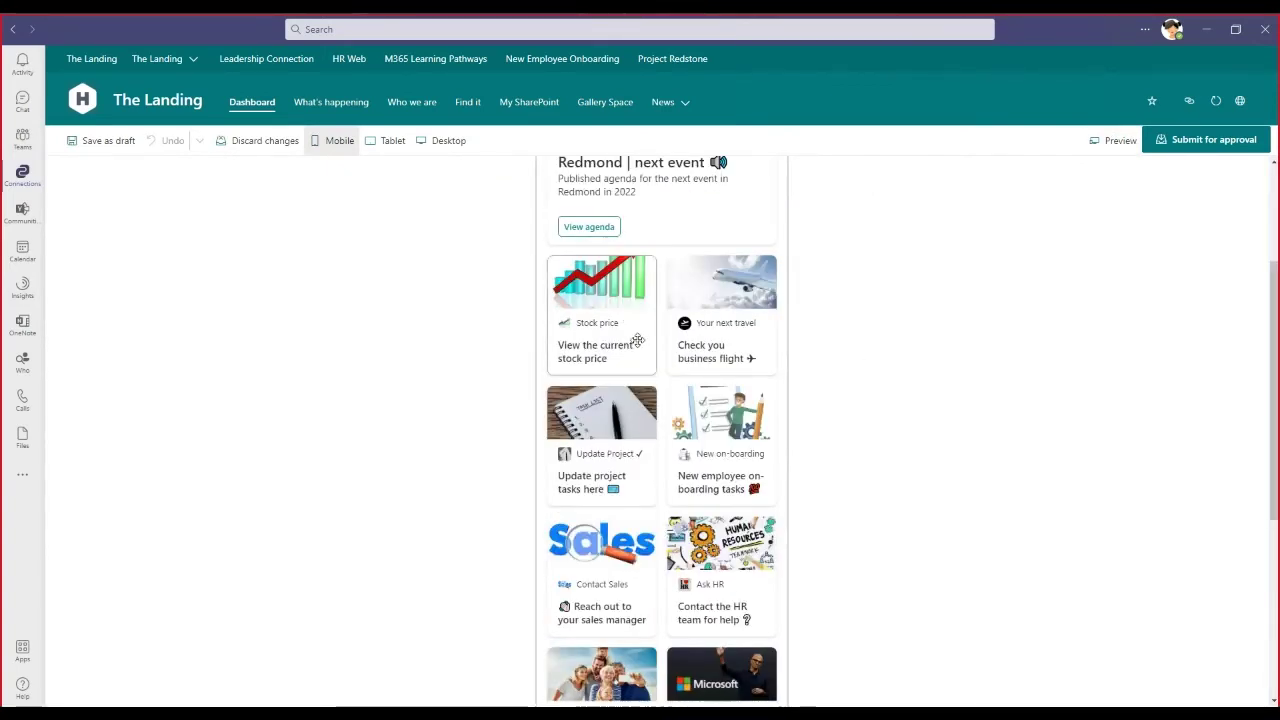
scroll(628, 340, down, 4)
scroll(622, 424, up, 6)
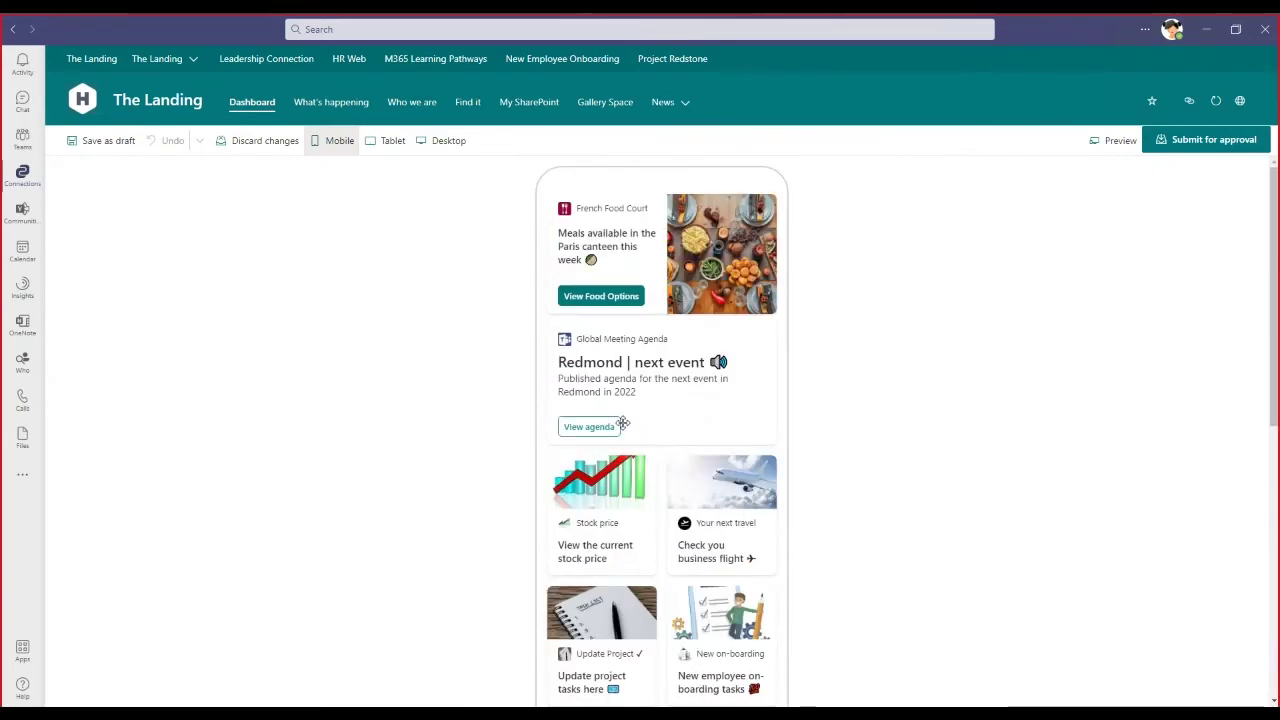
click(376, 140)
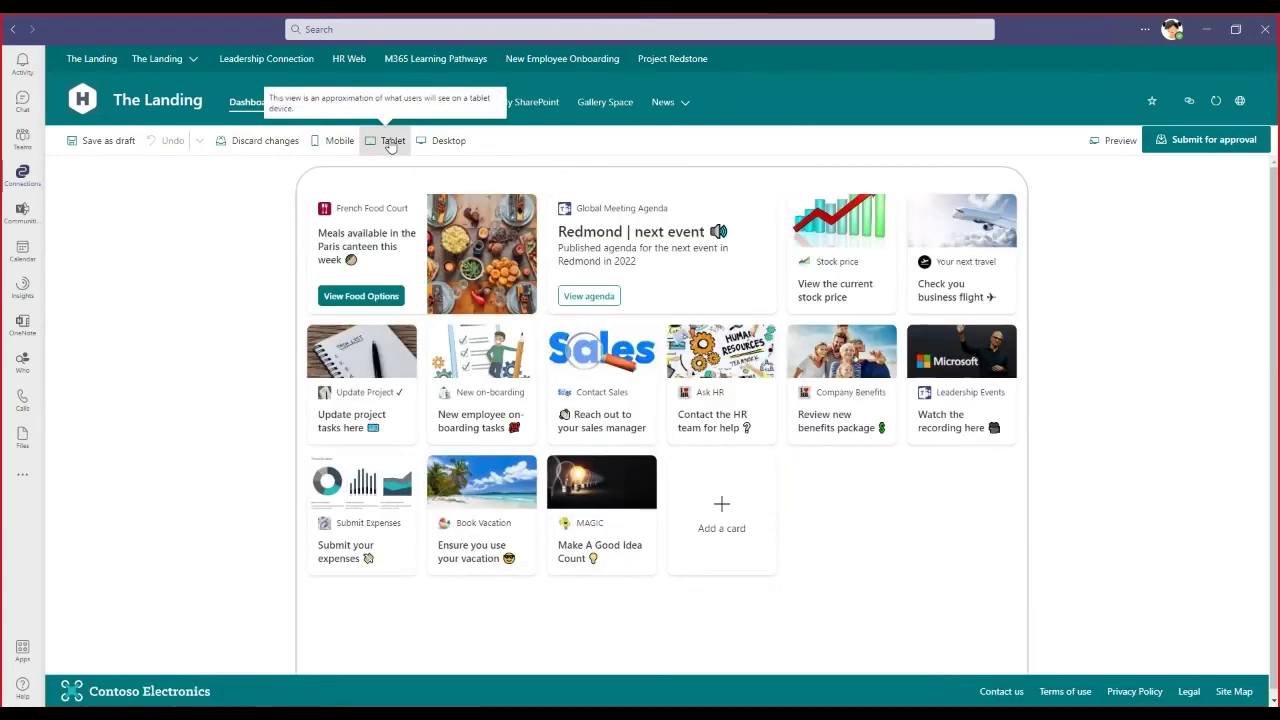
click(457, 148)
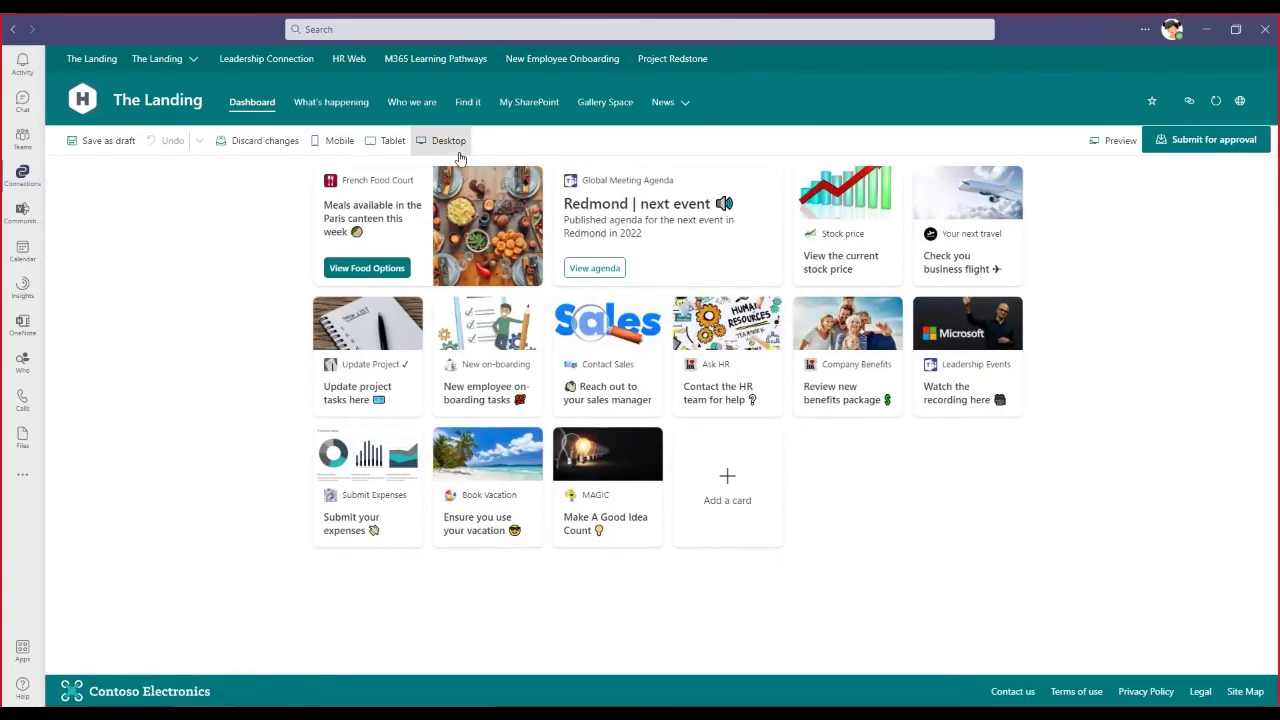
click(345, 142)
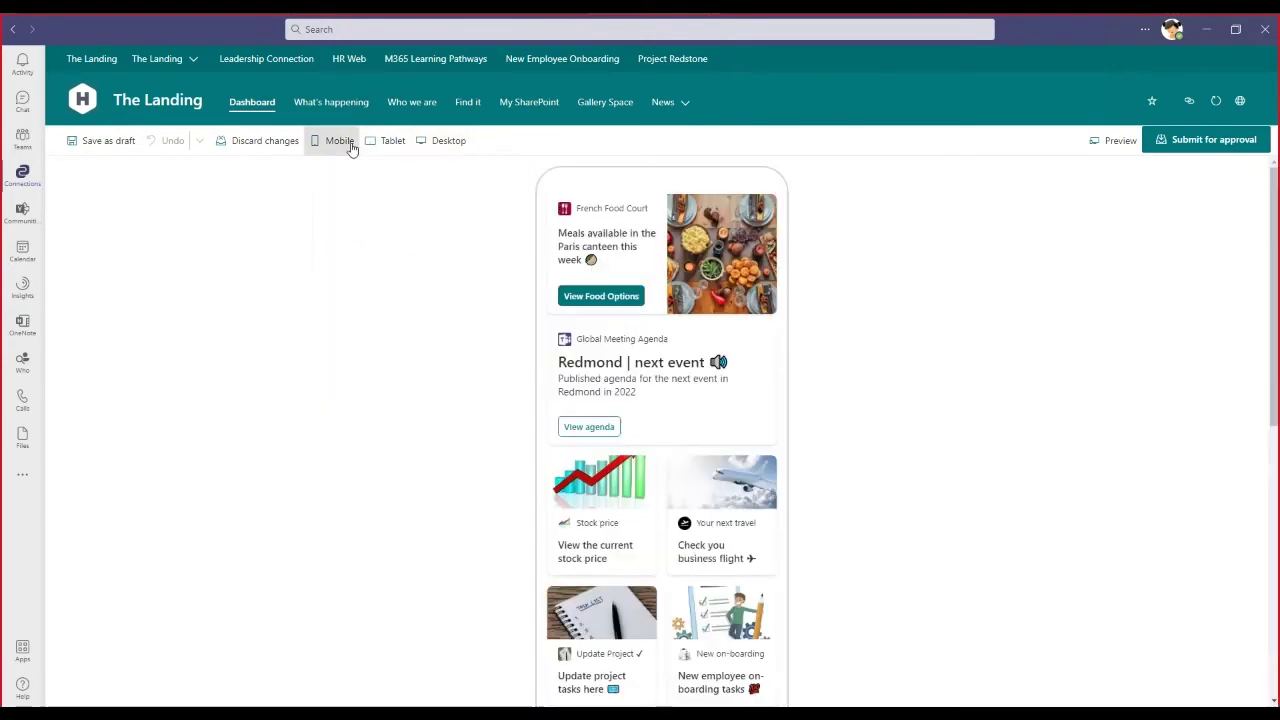
click(668, 362)
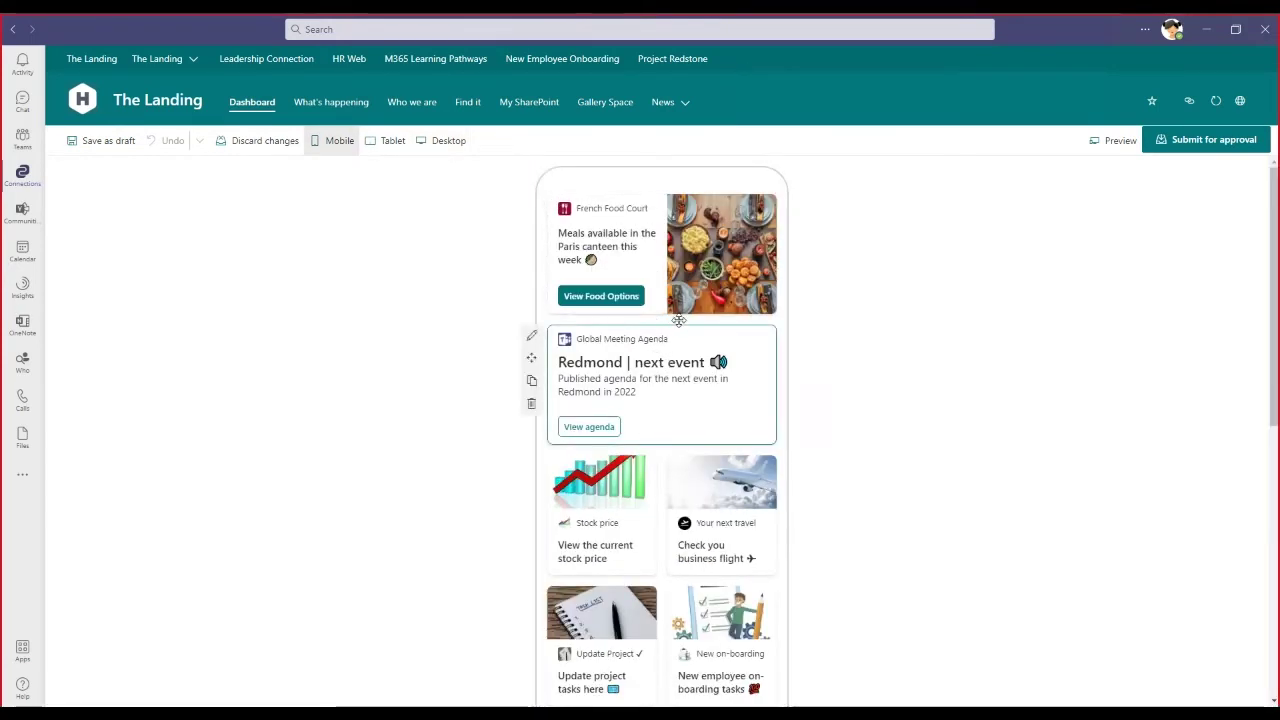
drag(679, 320, 606, 380)
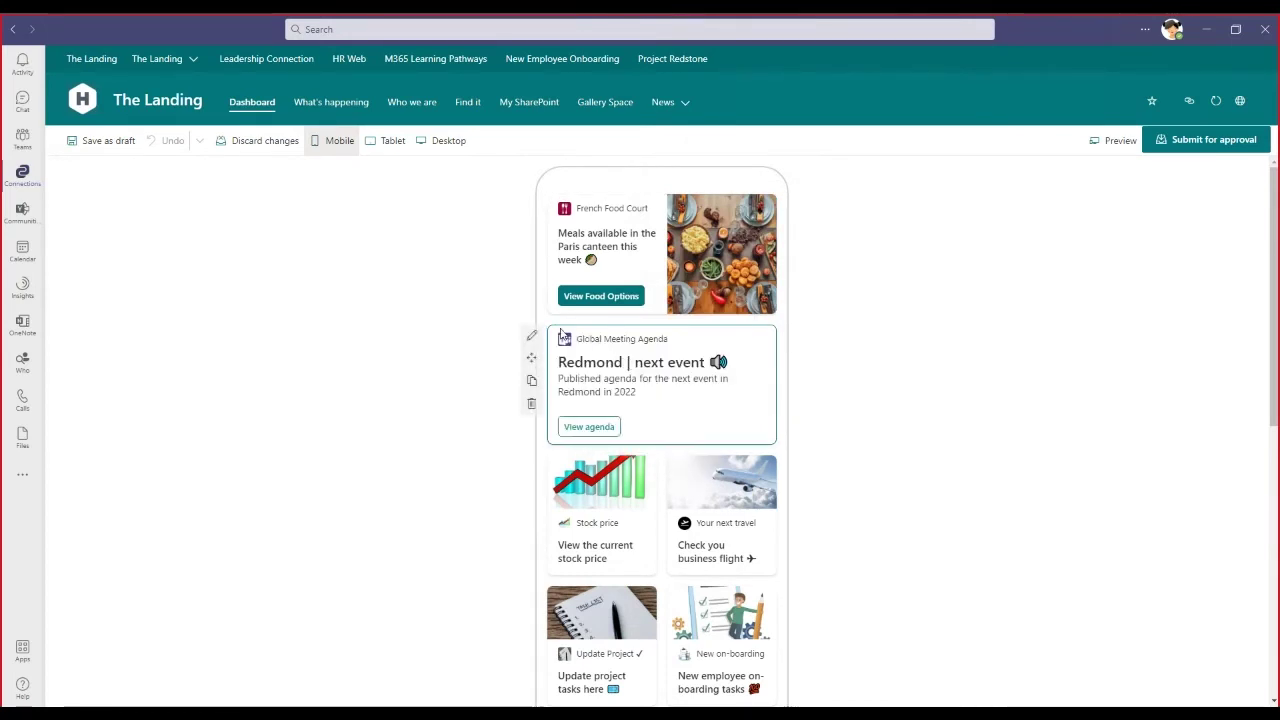
- In the French Food Court card's settings, set Audiences to target to SPO-French-News
click(585, 209)
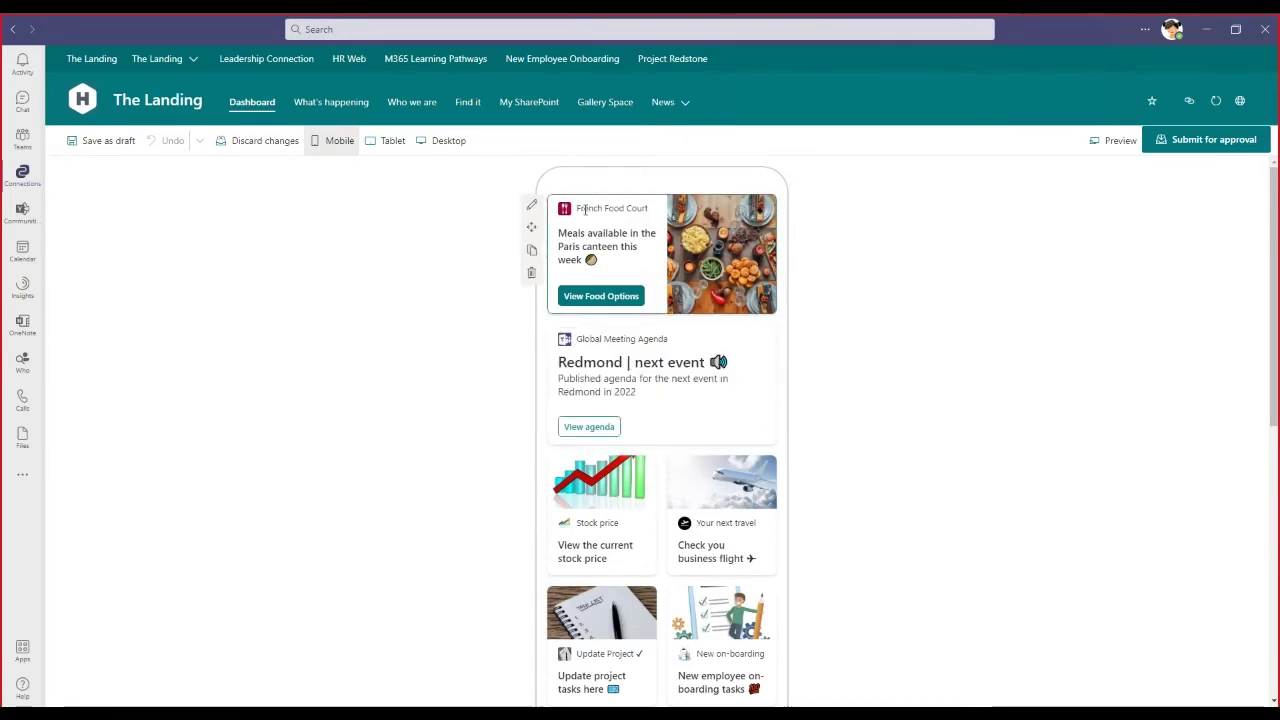
click(532, 205)
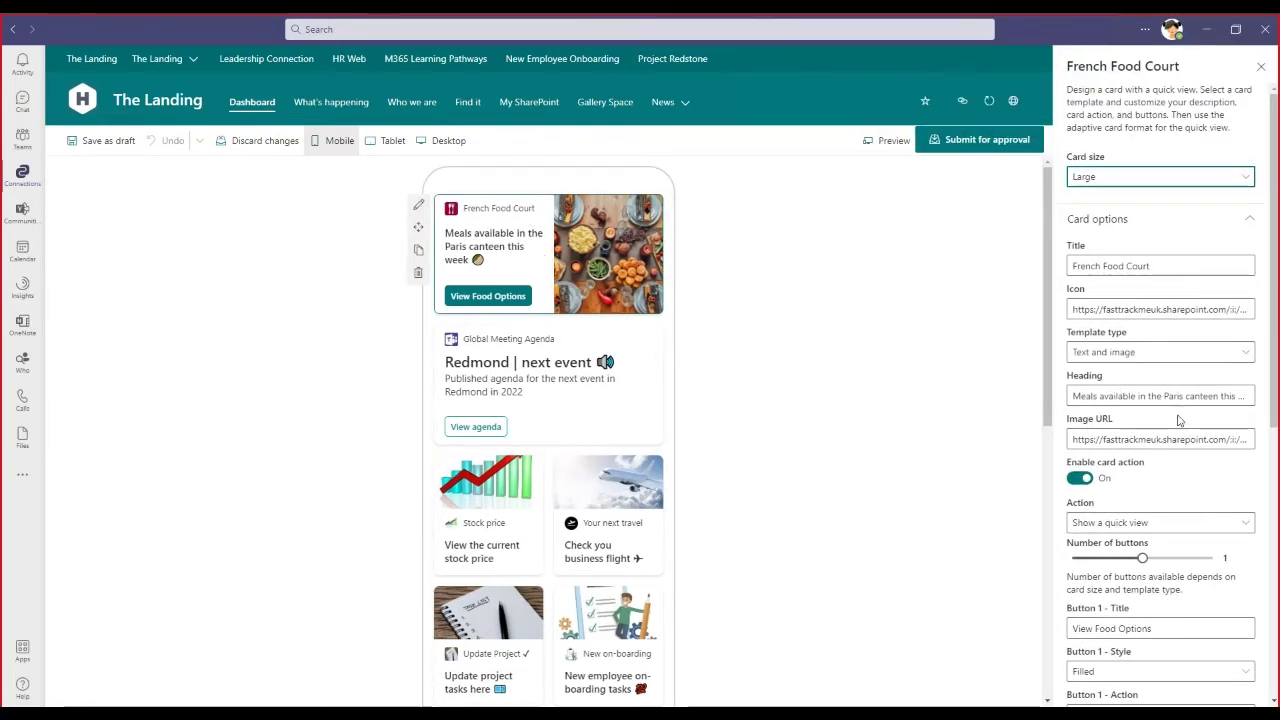
scroll(1178, 421, down, 5)
click(1096, 655)
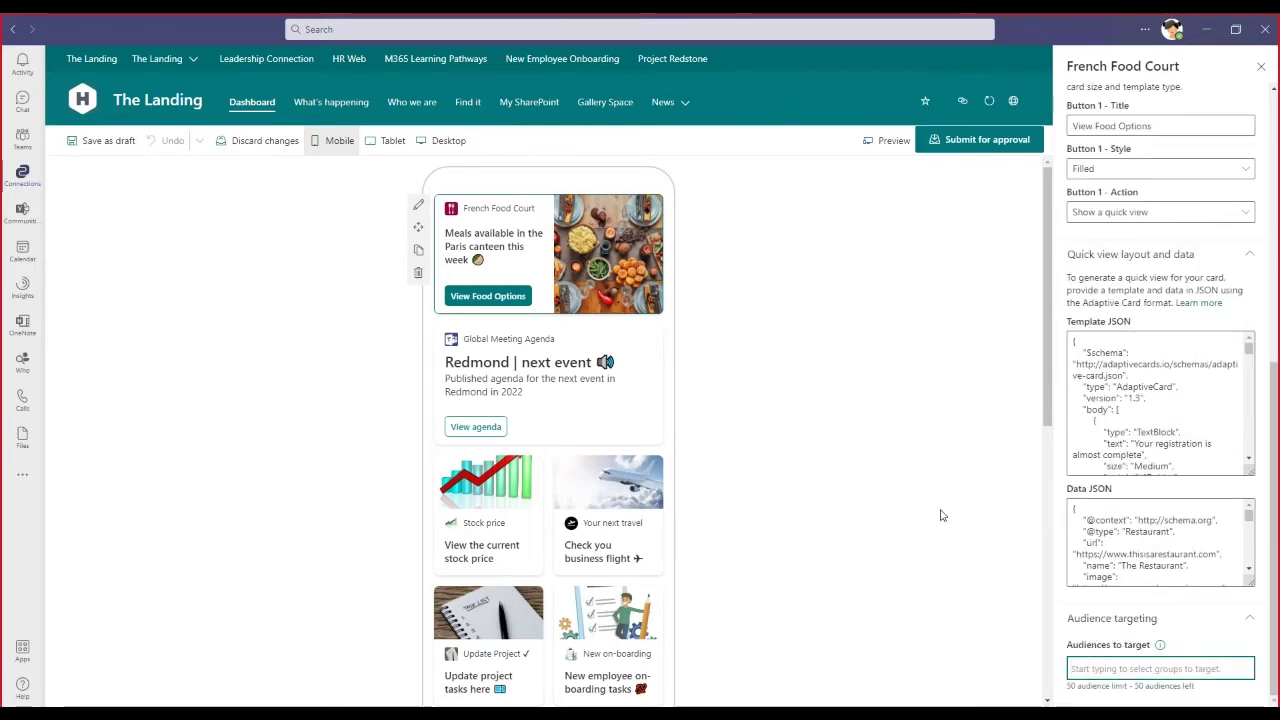
text(spo)
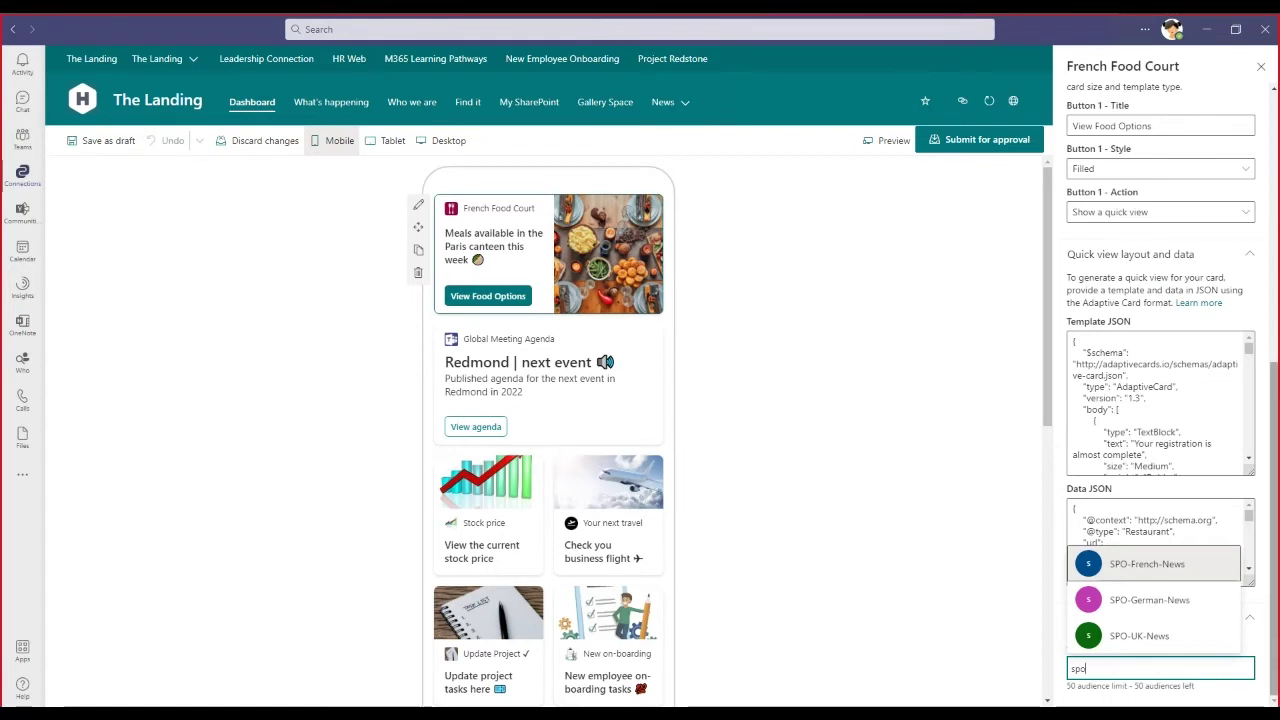
click(1160, 565)
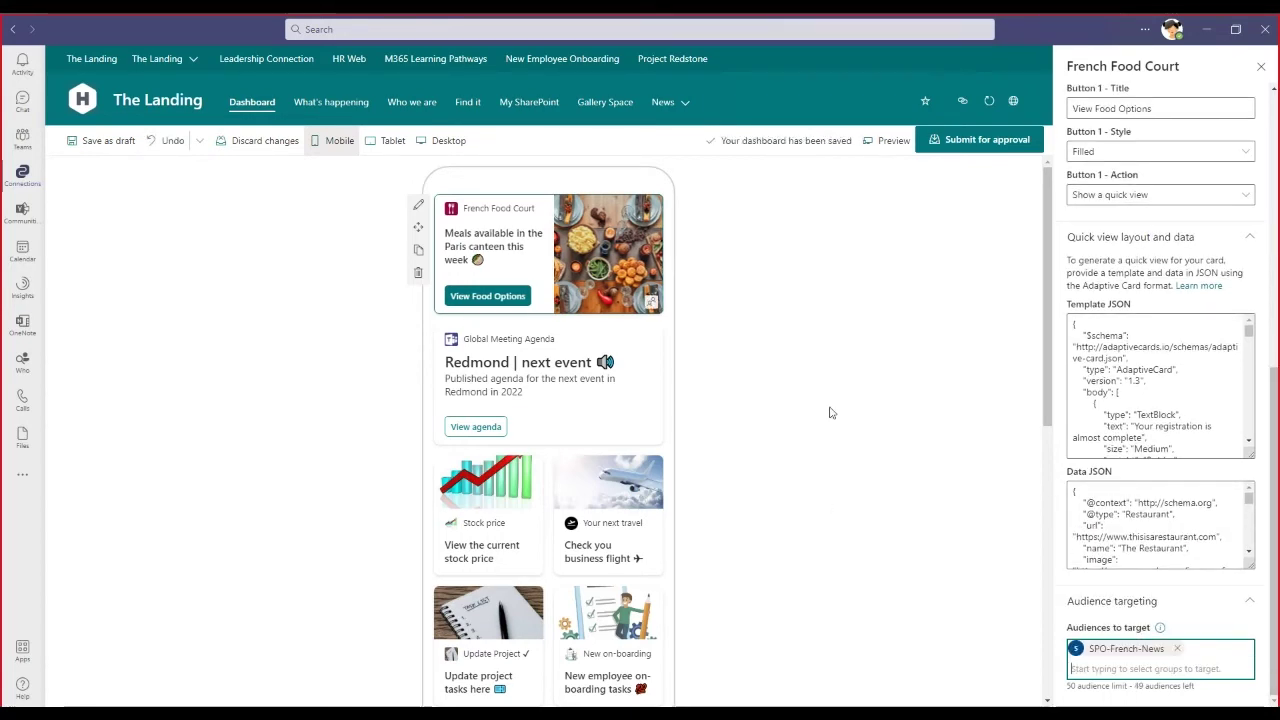
- In the Global Meeting Agenda card's settings, set Audiences to target to SPO-UK-News
click(540, 338)
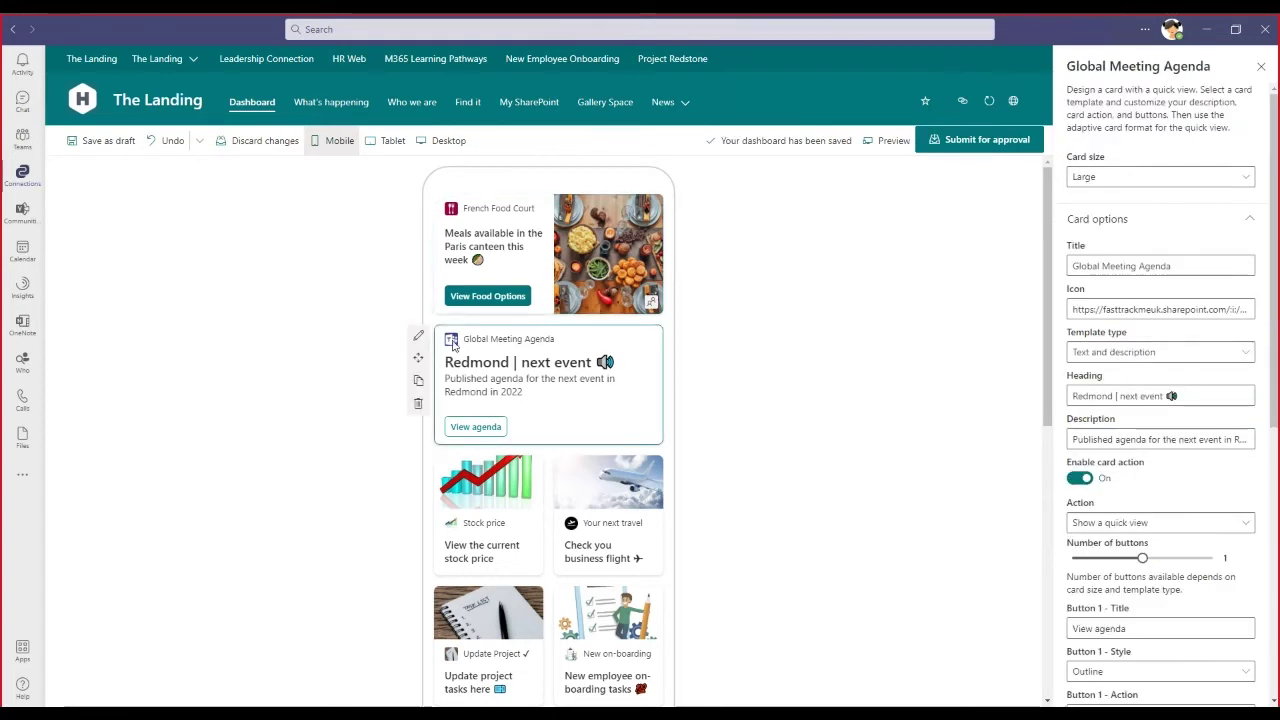
scroll(1104, 500, down, 4)
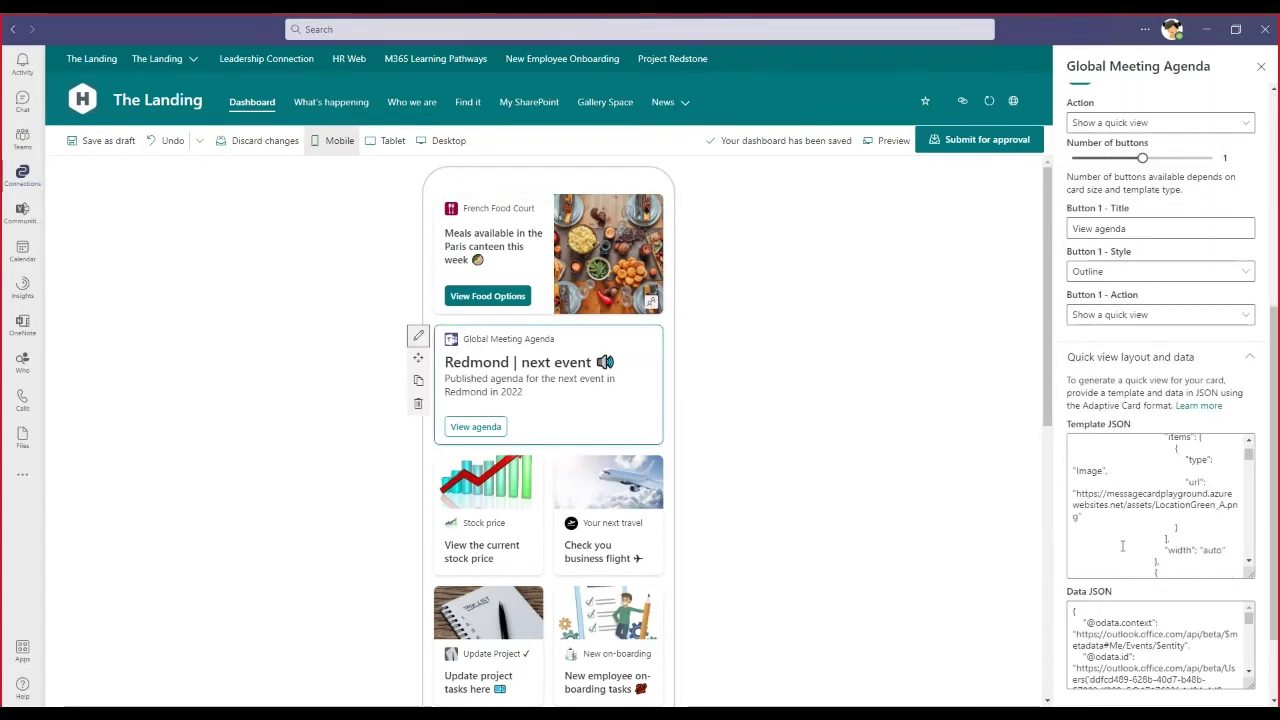
scroll(1108, 690, down, 1)
click(1103, 670)
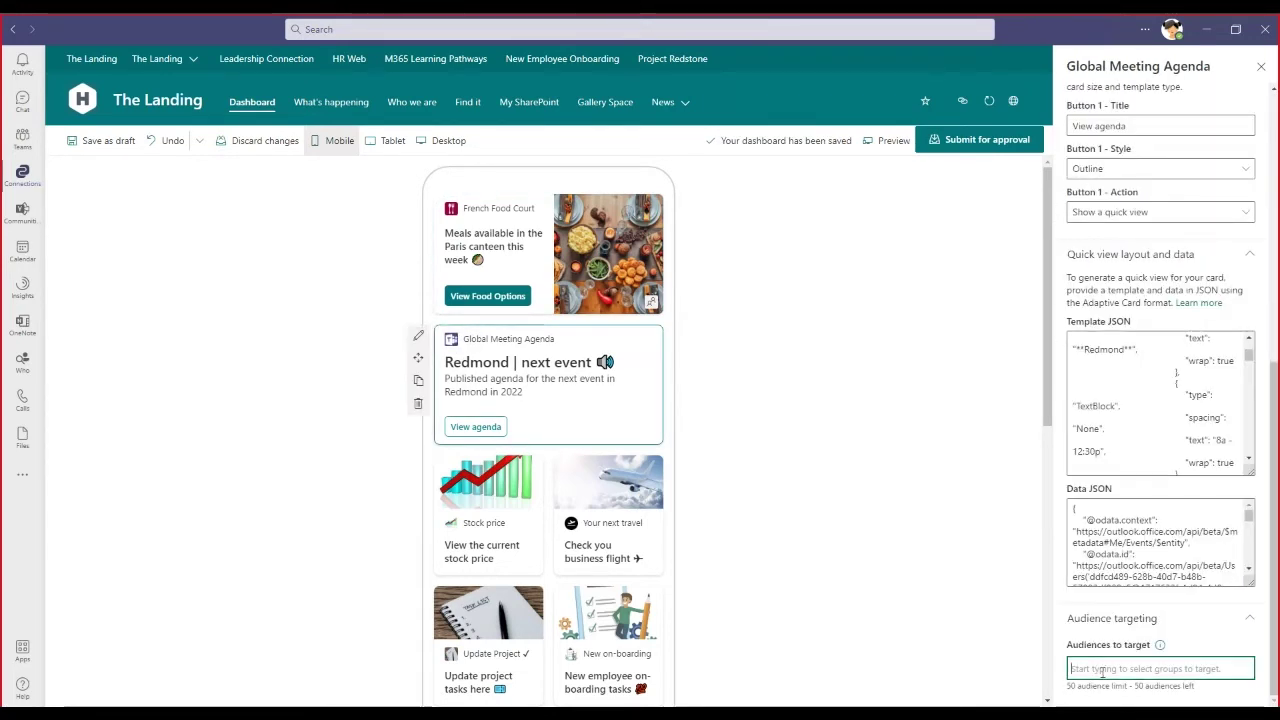
text(spo)
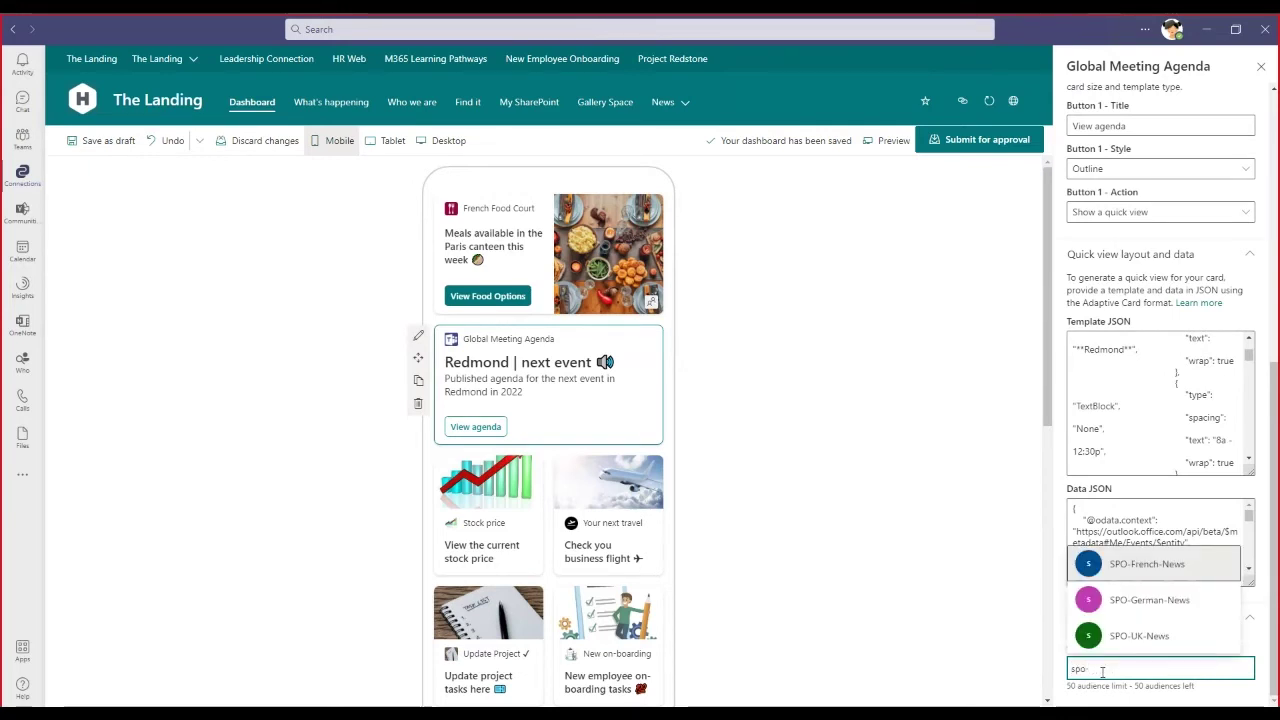
click(1139, 636)
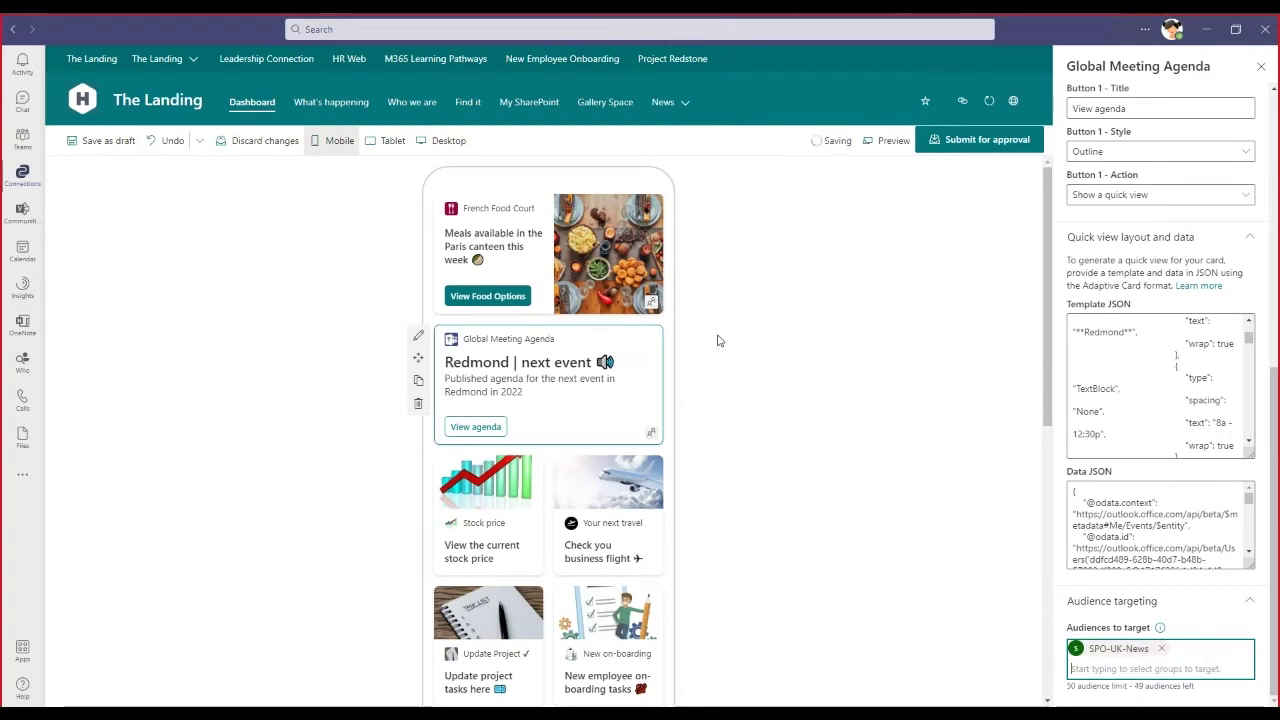
- Preview the dashboard as SPO-UK-News only, after briefly including SPO-French-News
click(884, 145)
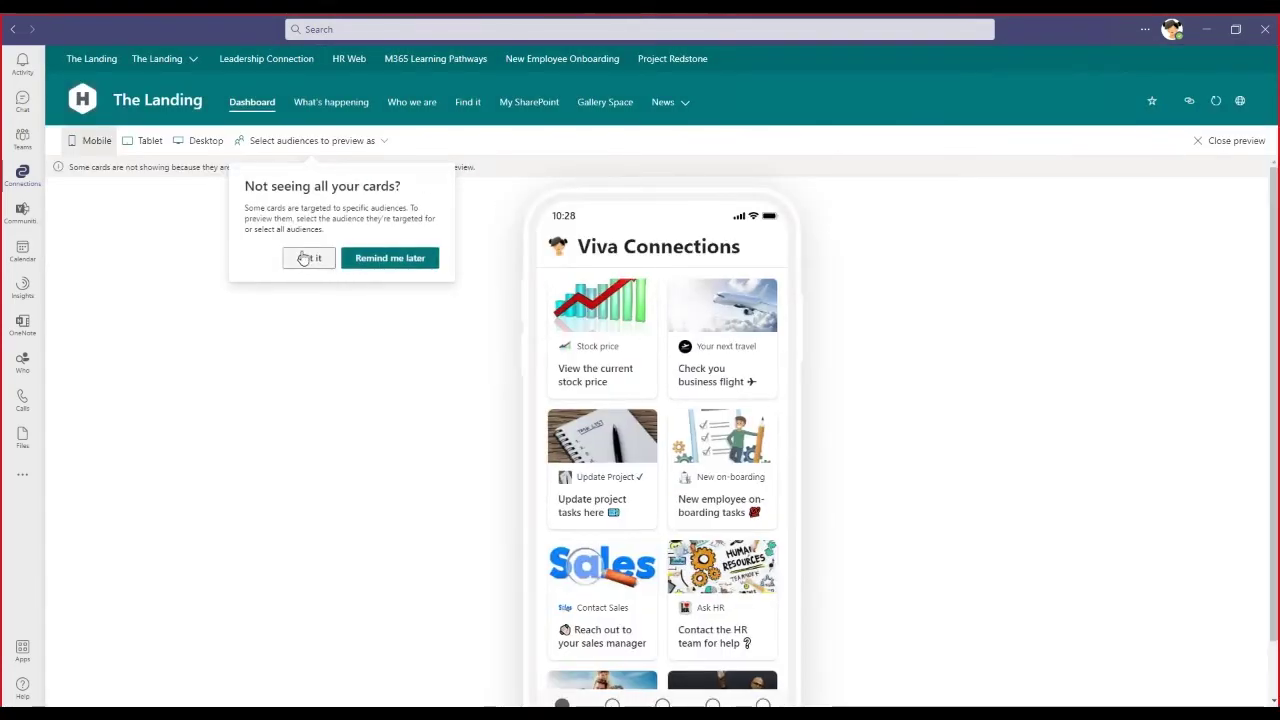
click(304, 258)
click(328, 141)
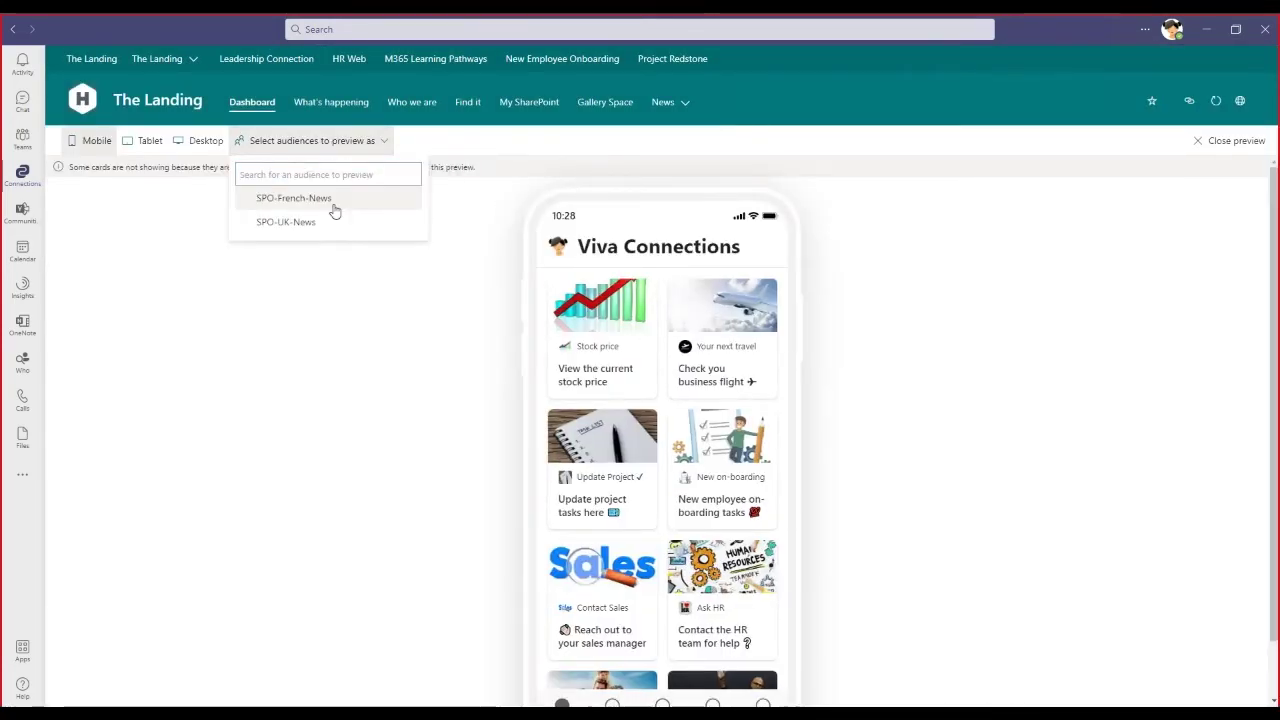
click(334, 208)
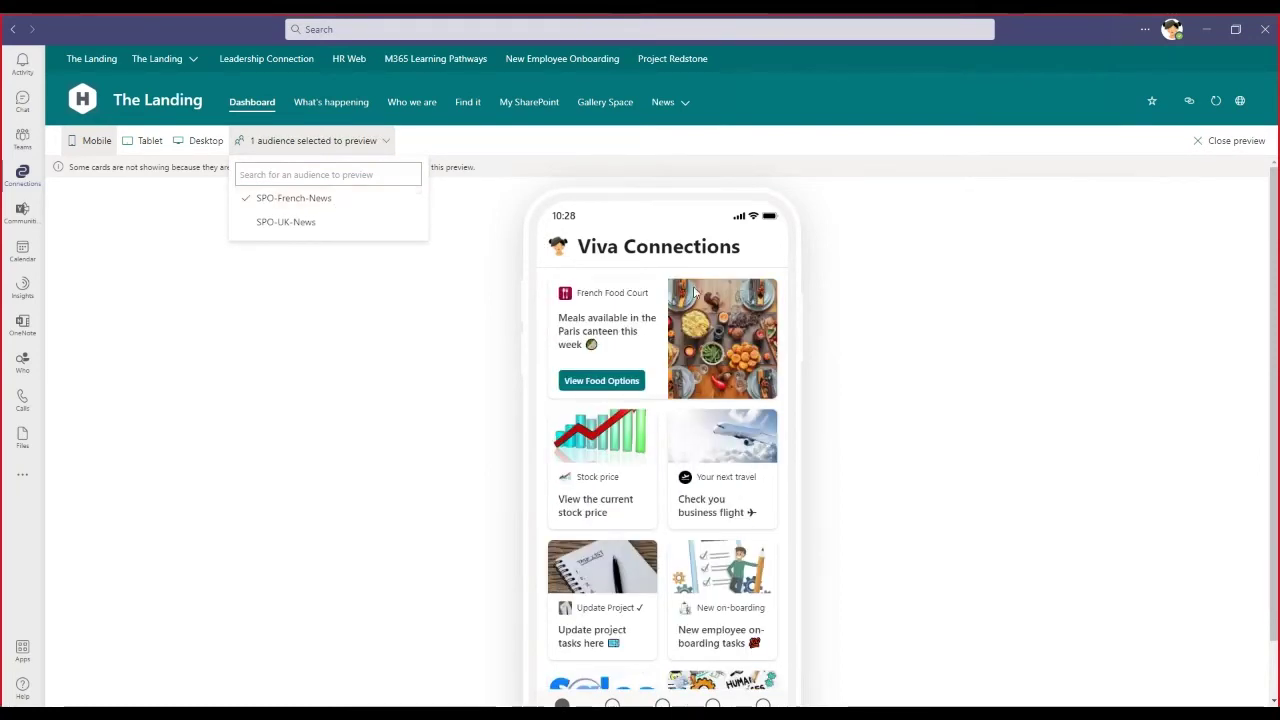
click(307, 232)
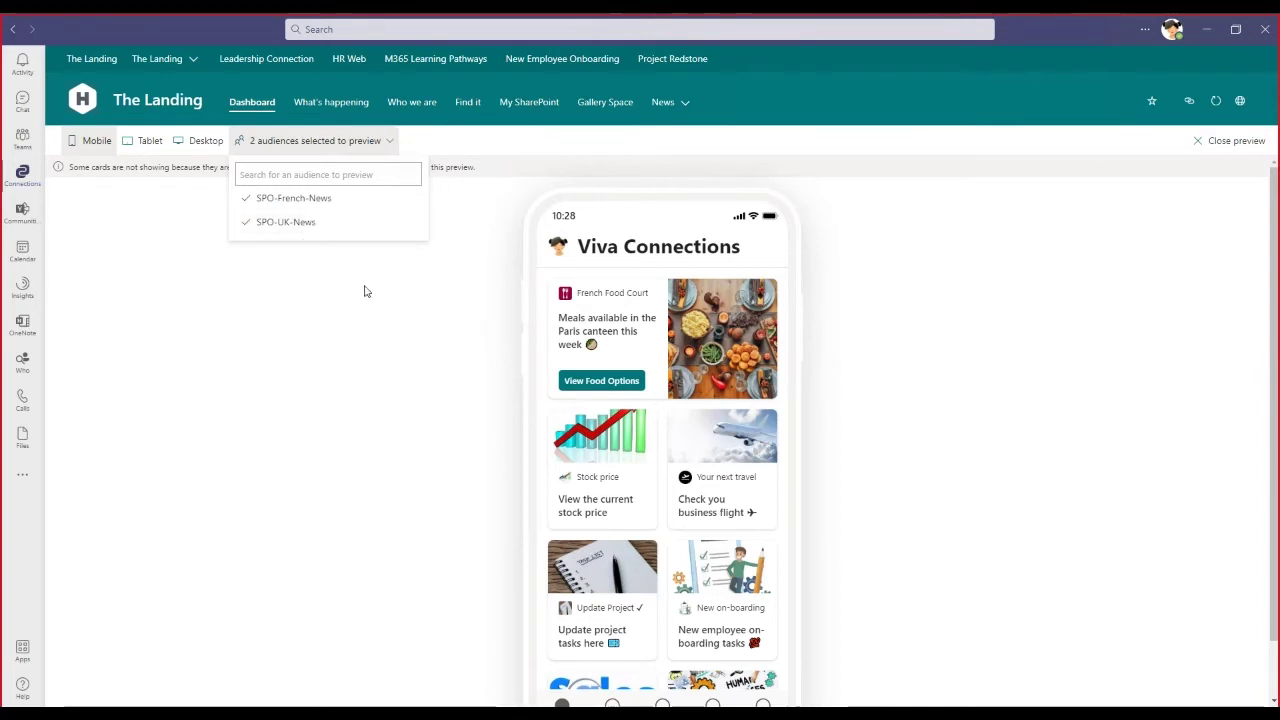
click(305, 203)
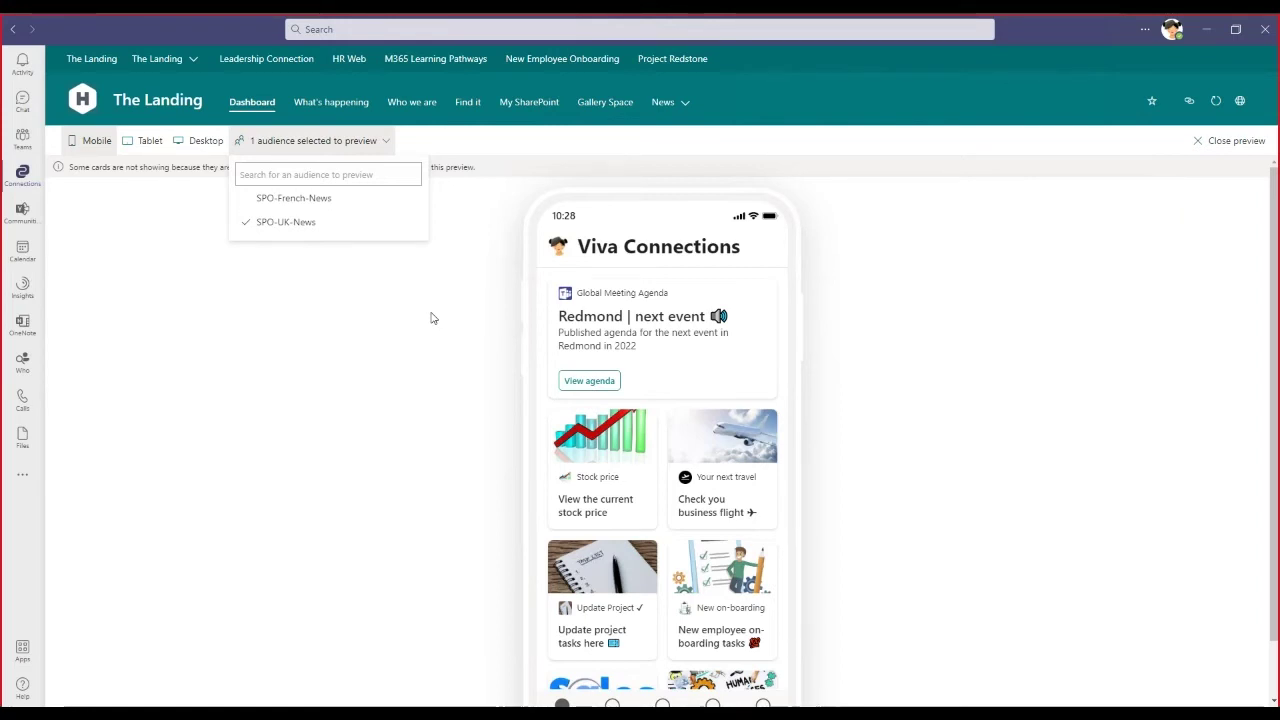
click(431, 318)
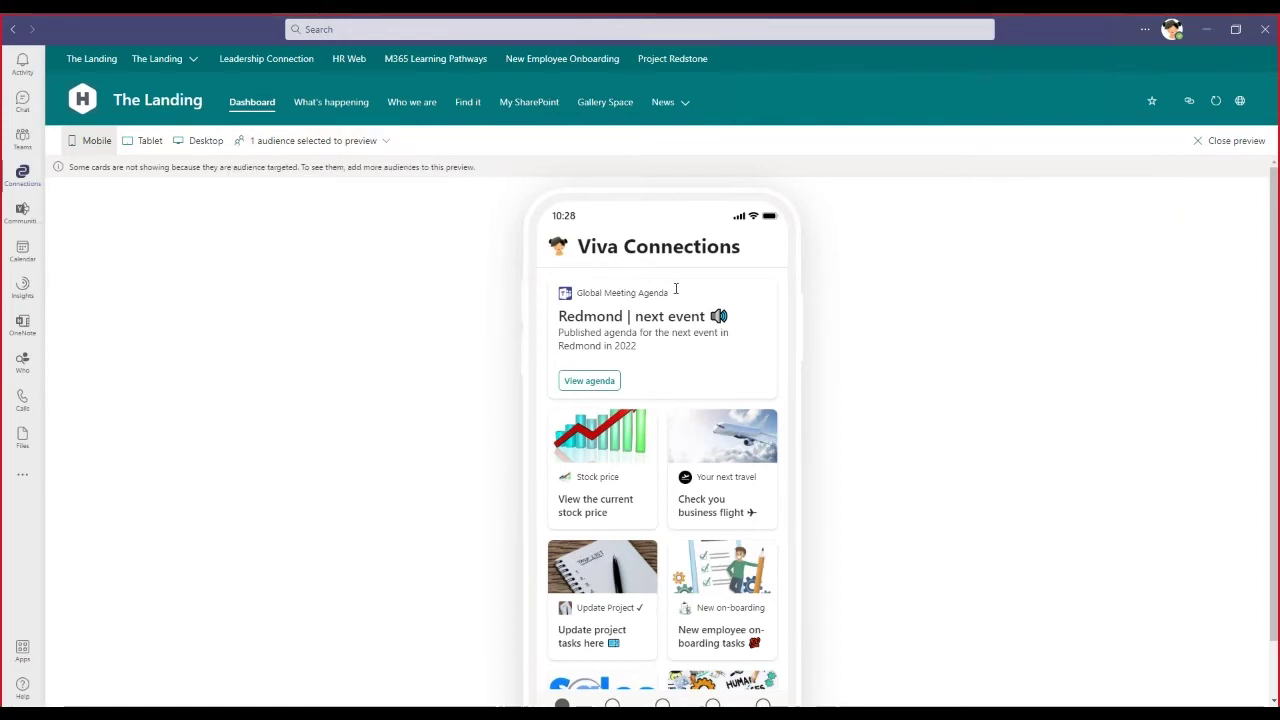
- Close the preview, discard the unsaved dashboard edits, and return to The Landing home page
click(1210, 141)
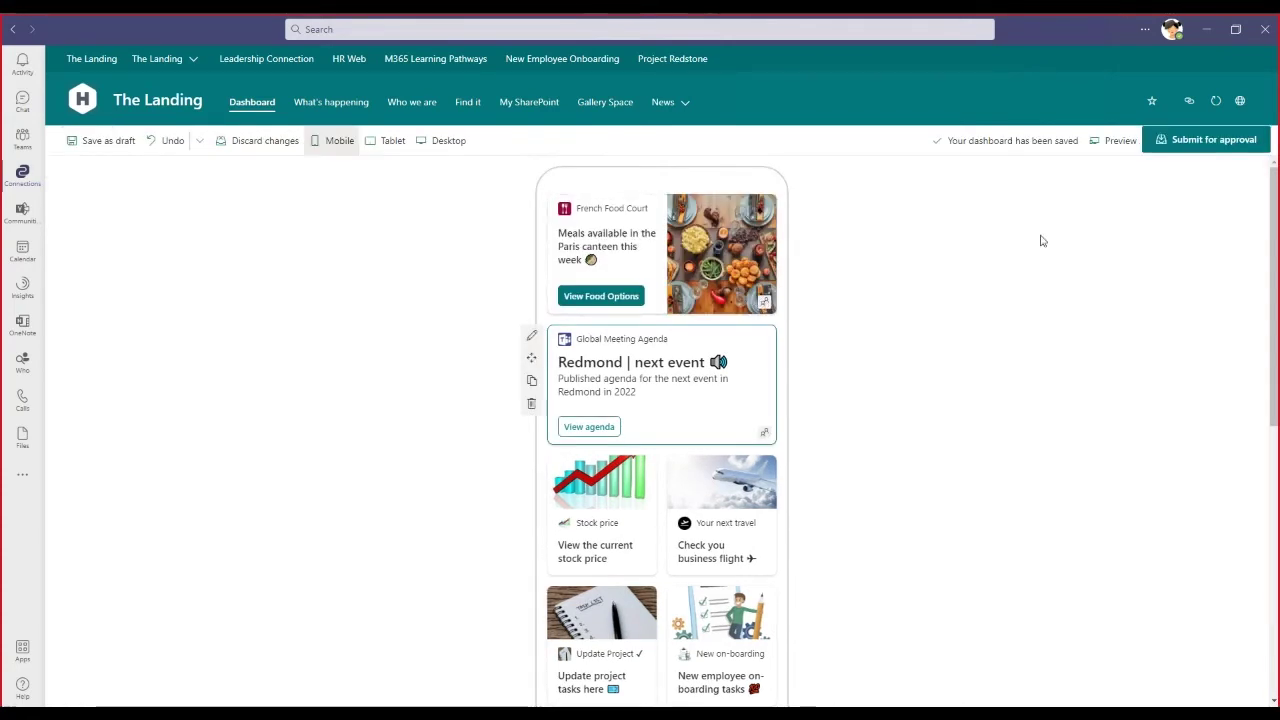
click(260, 140)
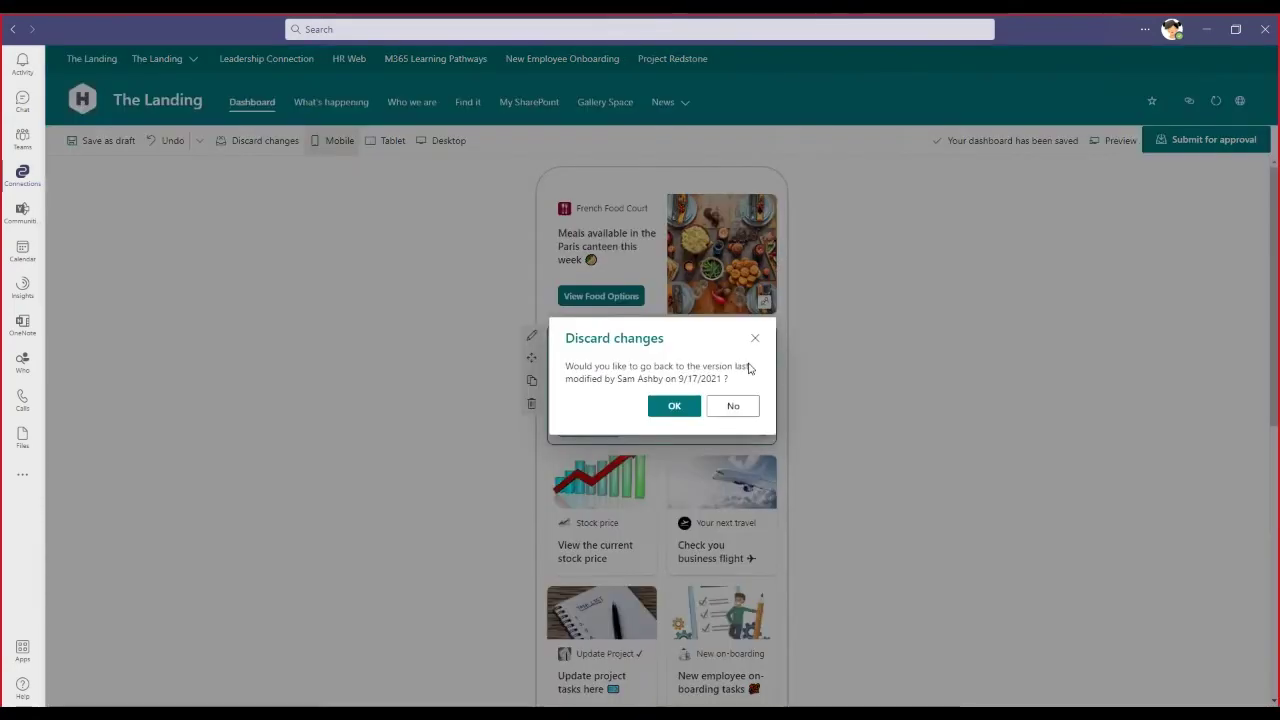
click(673, 404)
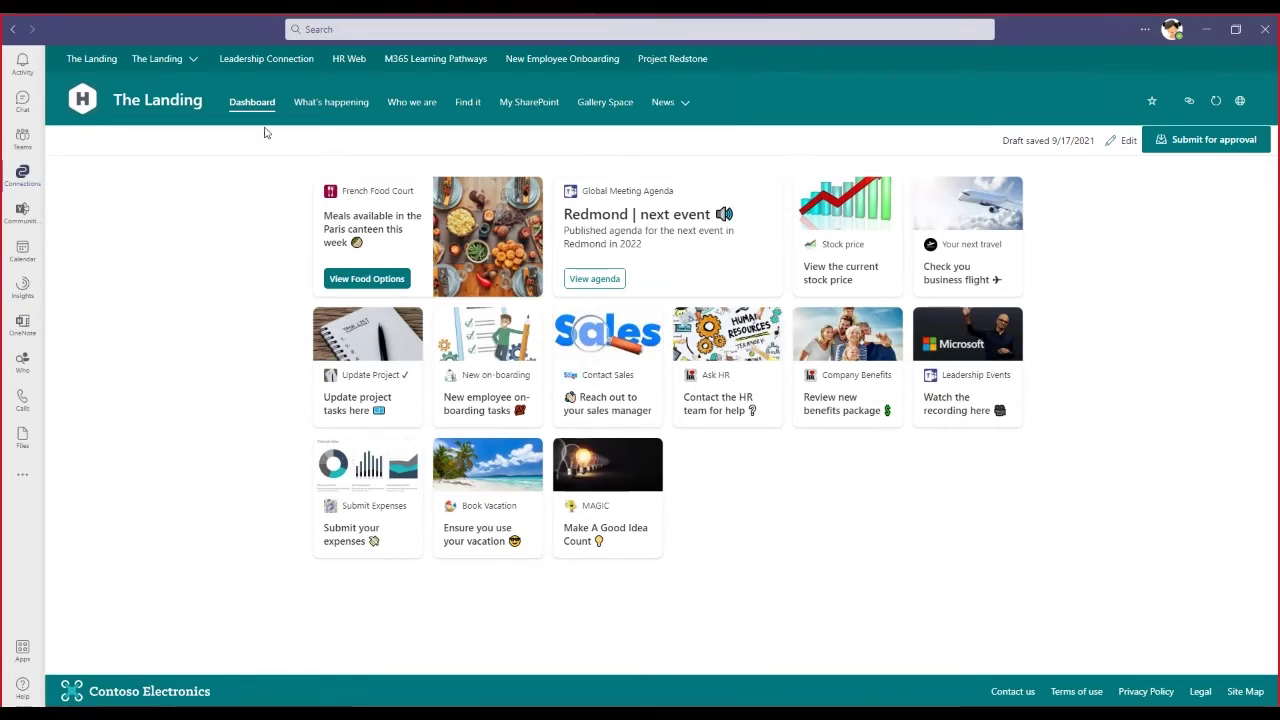
click(160, 110)
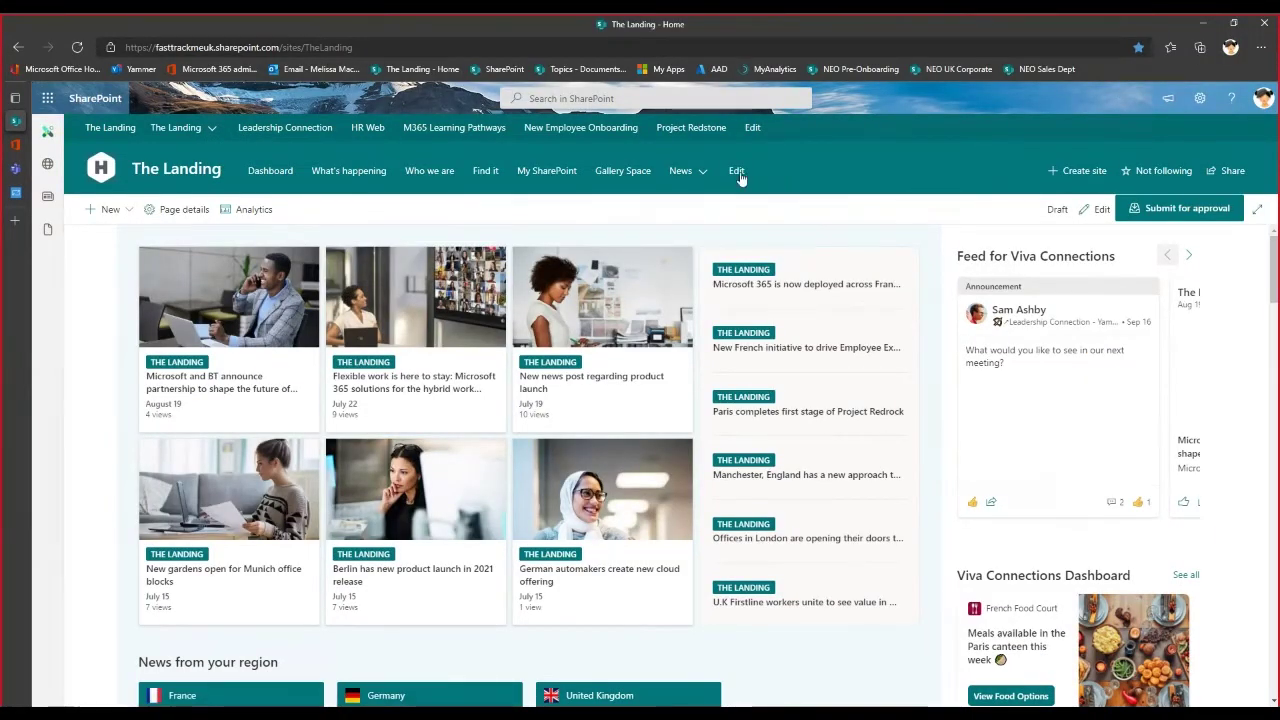
- Review the United Kingdom News link's settings, cancel navigation editing unchanged, then open Dashboard
click(736, 171)
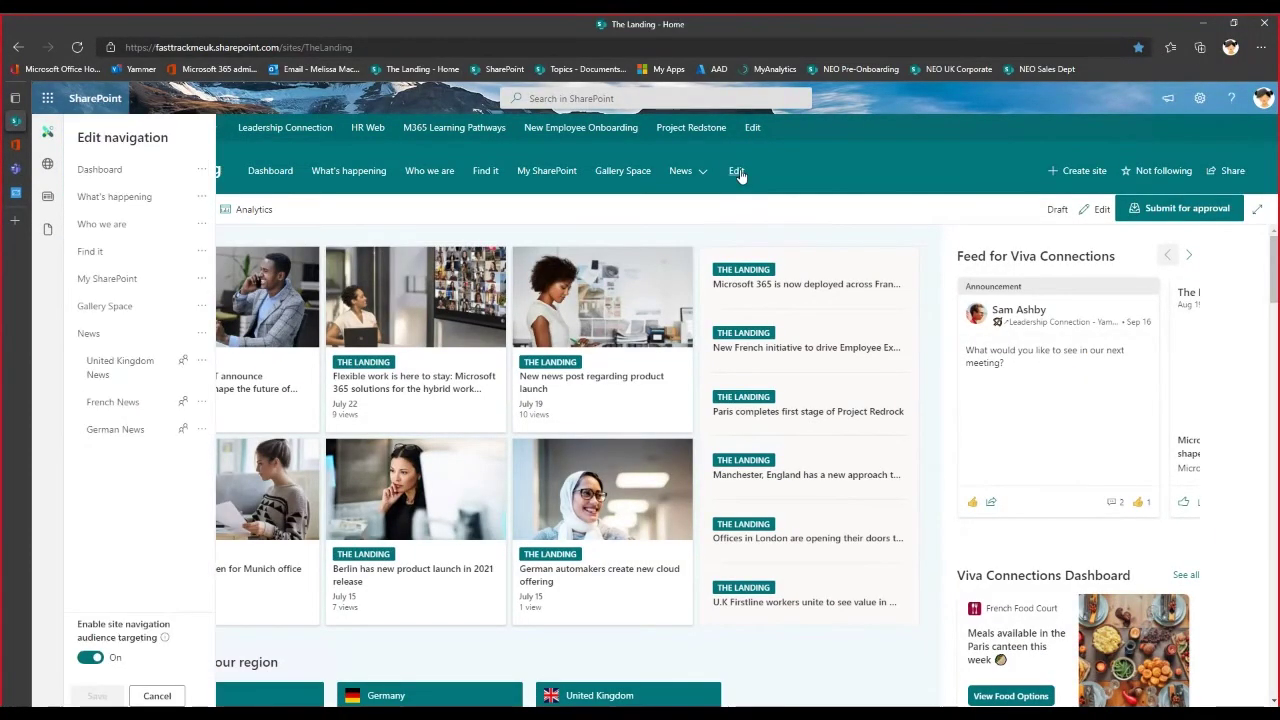
click(201, 361)
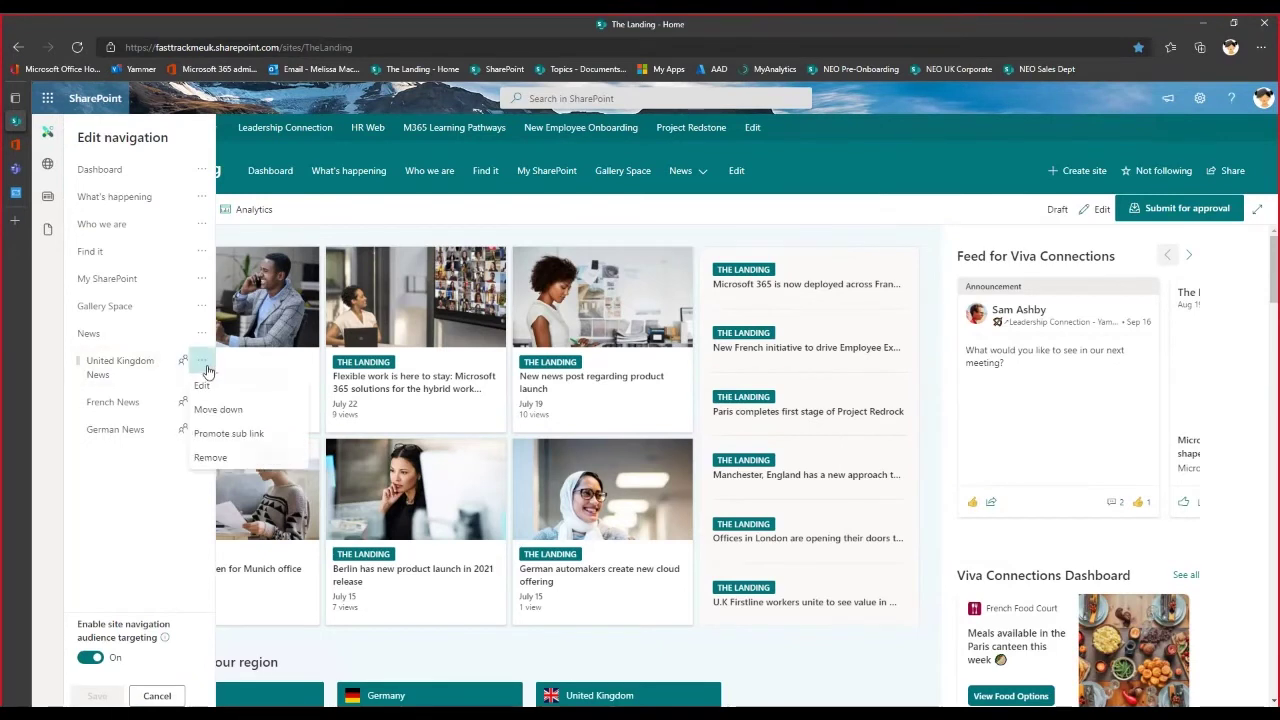
click(203, 386)
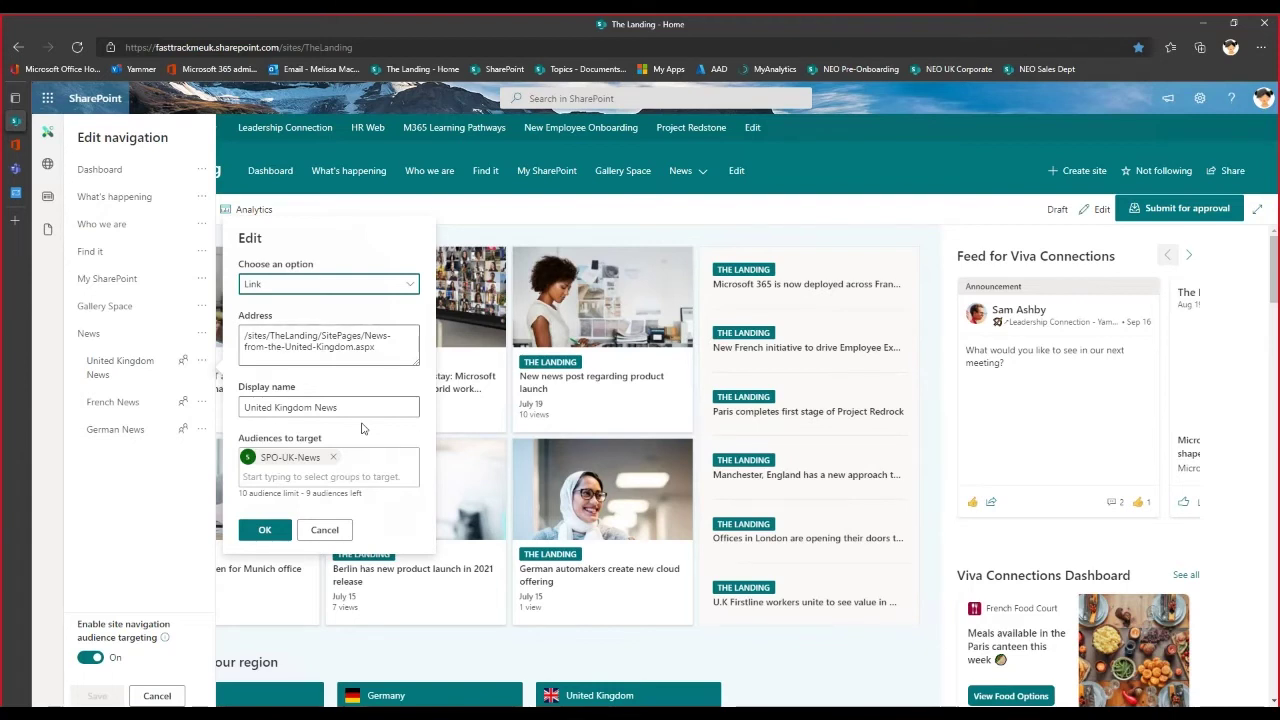
click(324, 529)
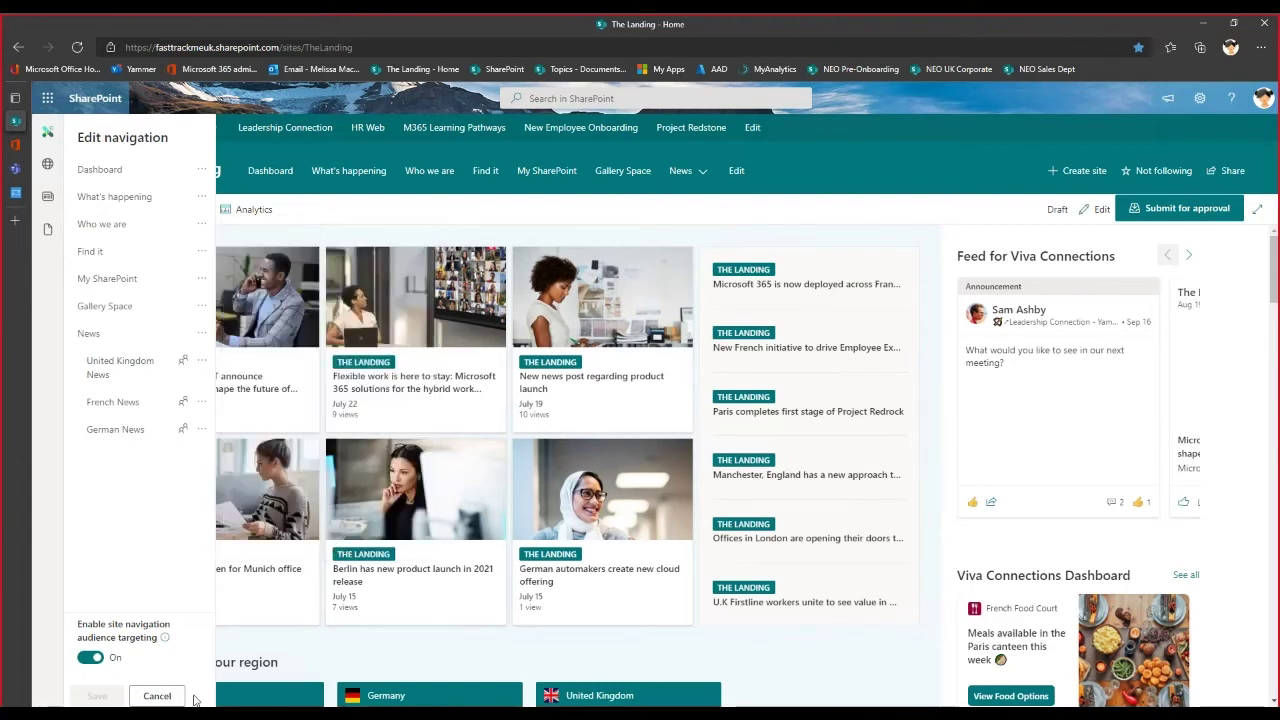
click(157, 695)
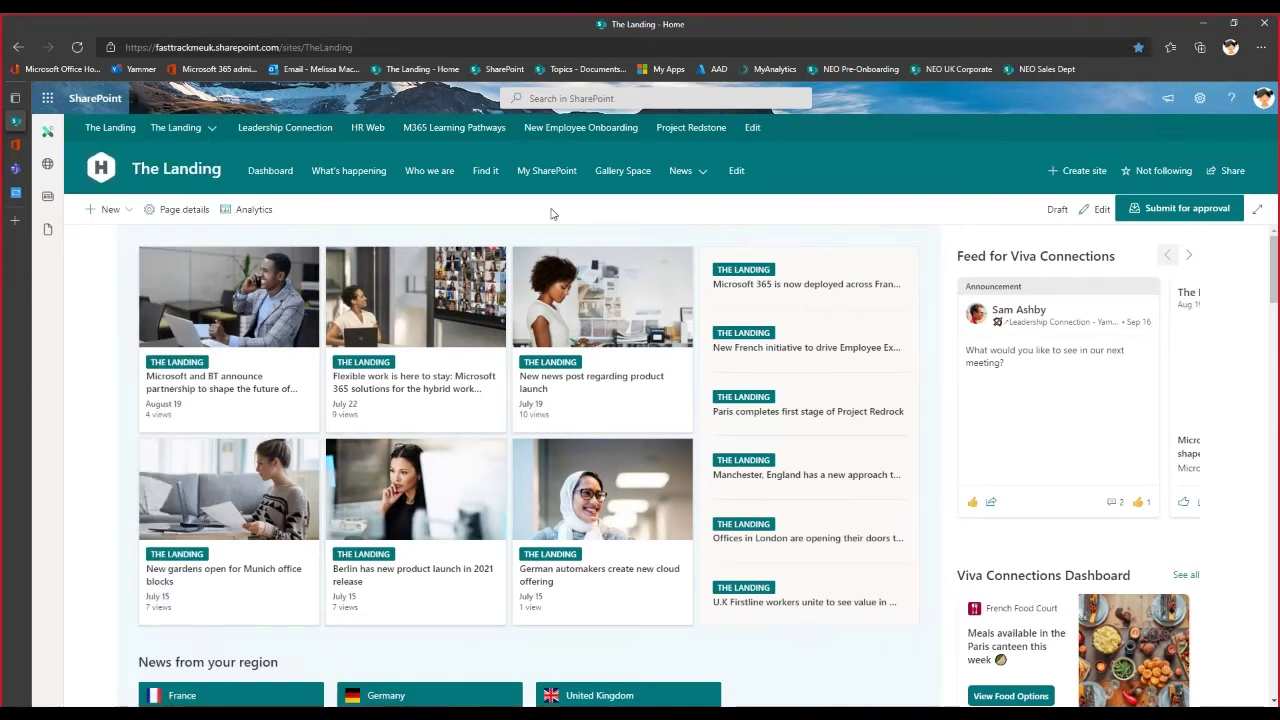
click(288, 173)
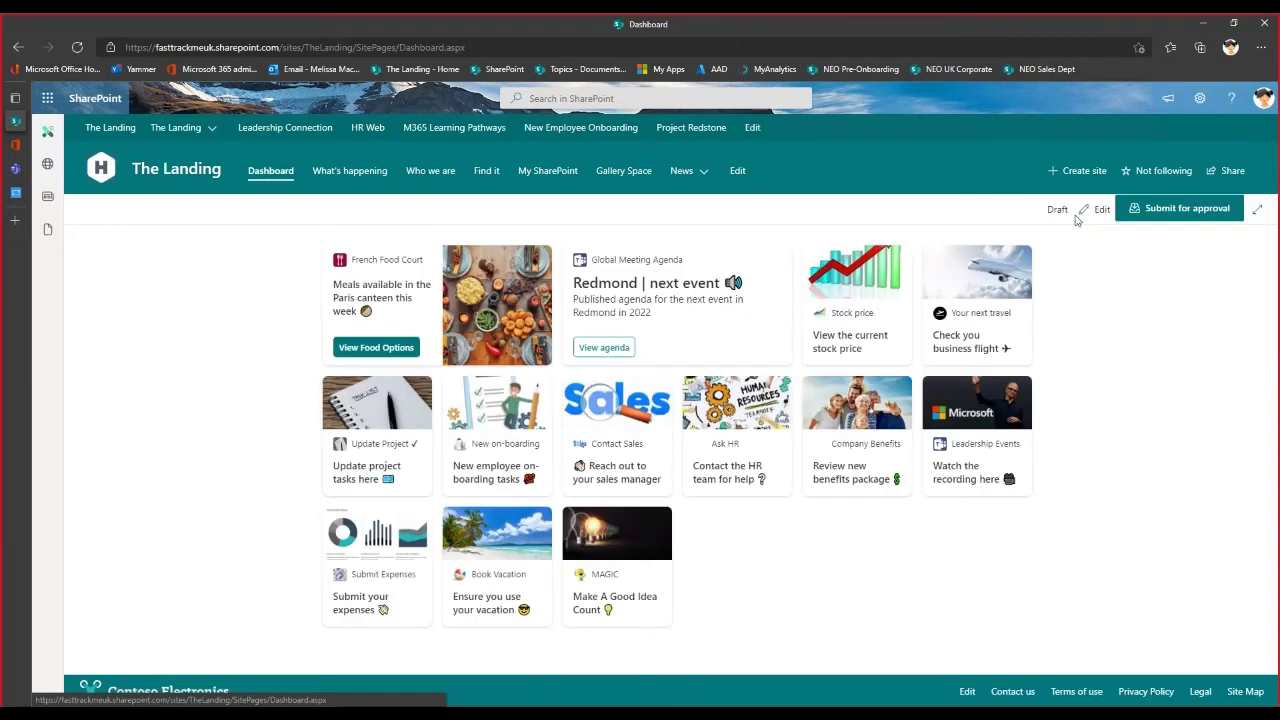
- Edit the French Food Court card, switching its size to Medium and back to Large
click(1098, 209)
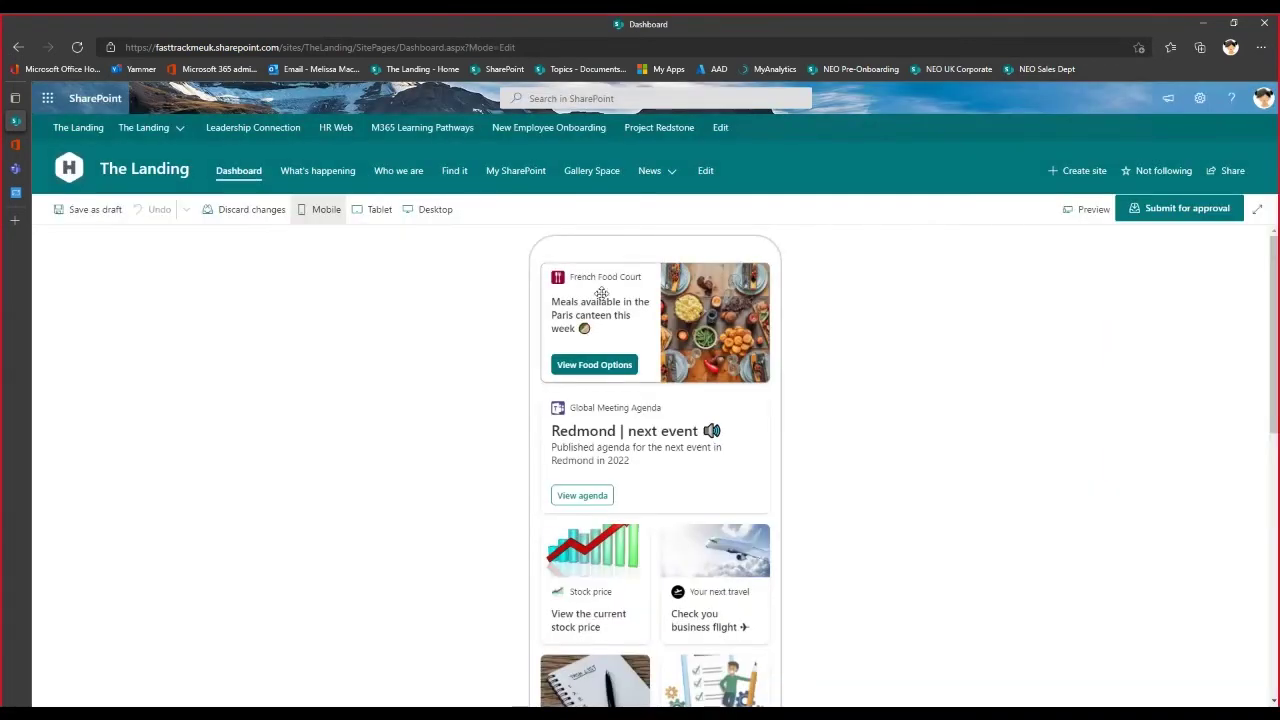
click(601, 293)
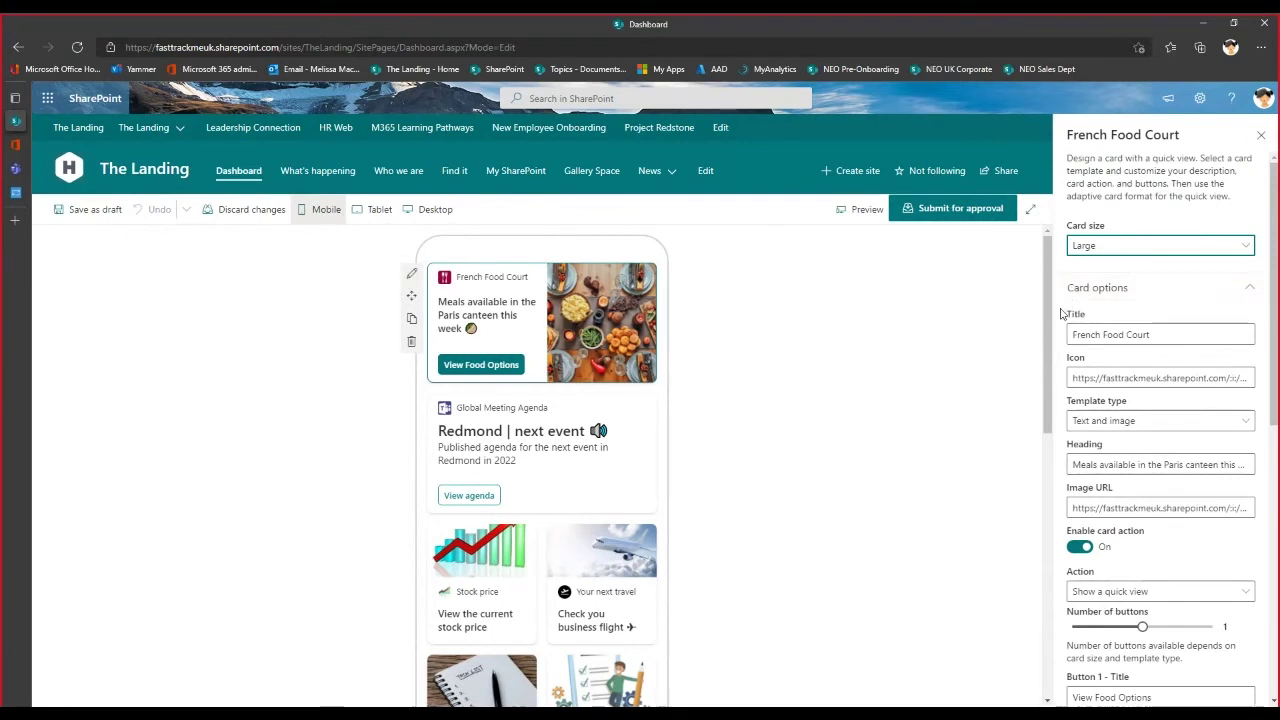
scroll(1062, 310, down, 2)
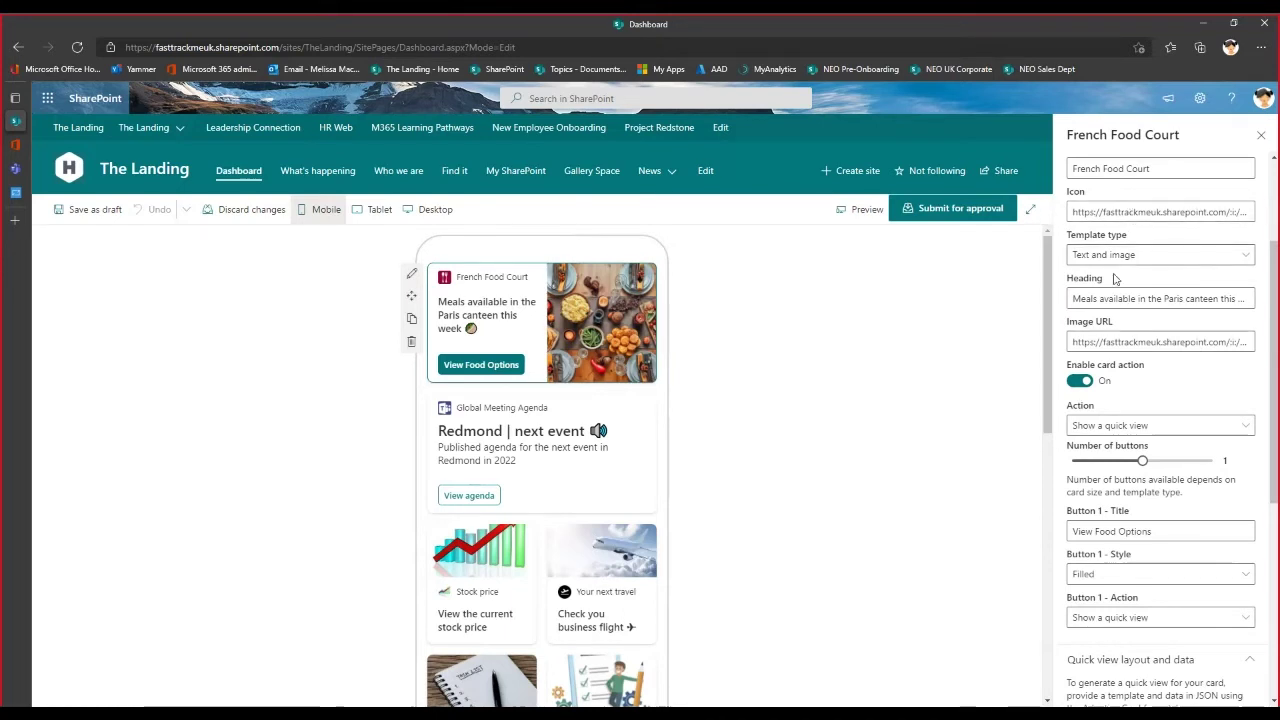
scroll(1158, 334, up, 2)
click(1158, 250)
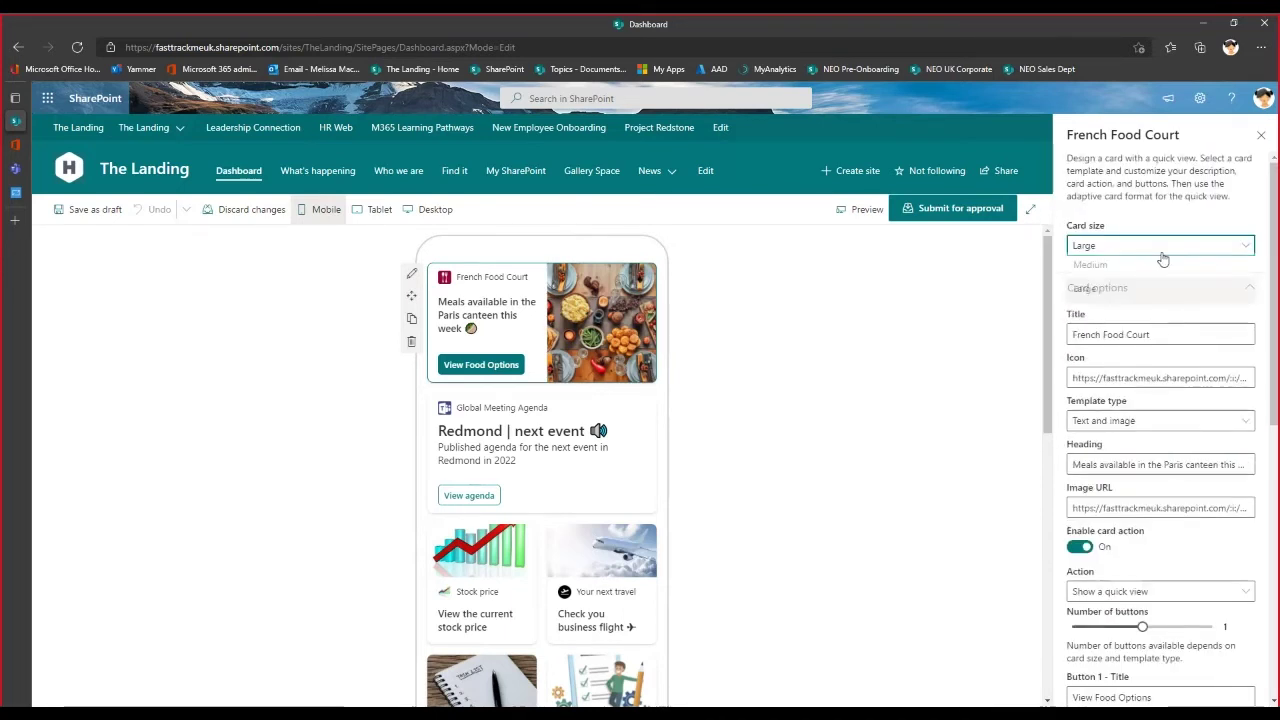
click(1131, 270)
key(alt+Down)
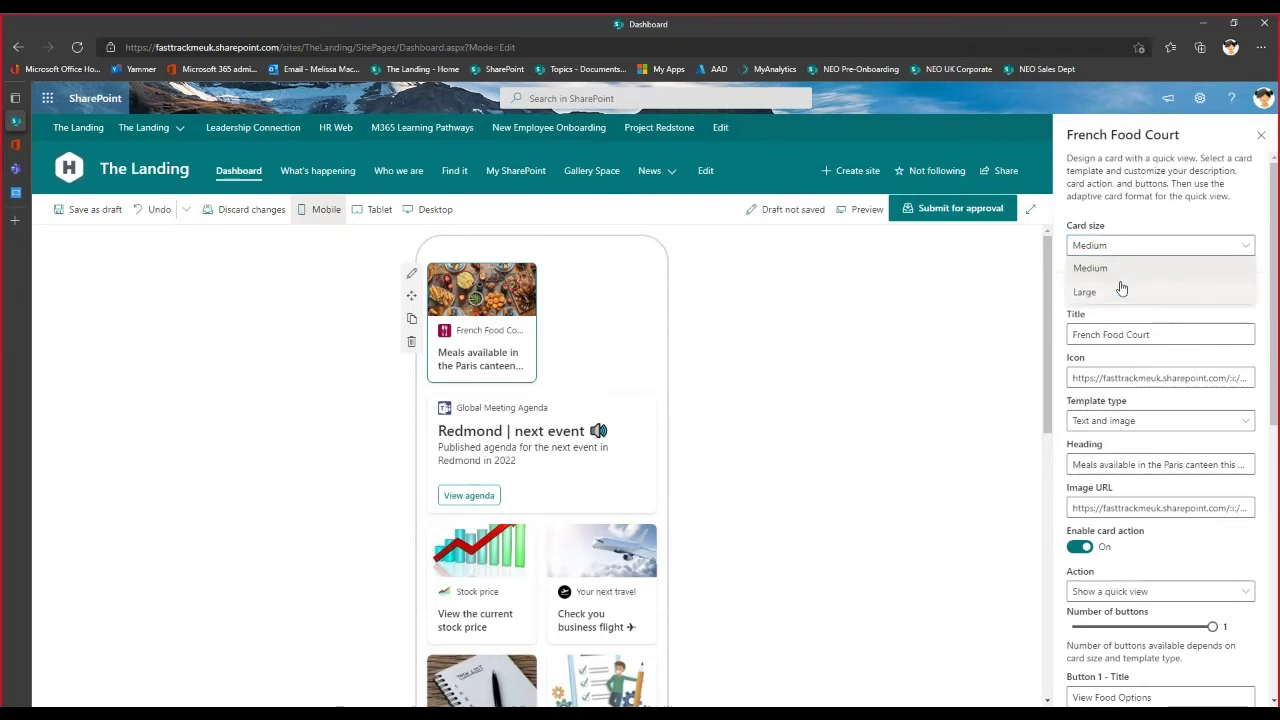
click(1121, 291)
- Inspect the card's quick-view Template JSON, then bring up the Adaptive Cards Designer
scroll(1117, 292, down, 3)
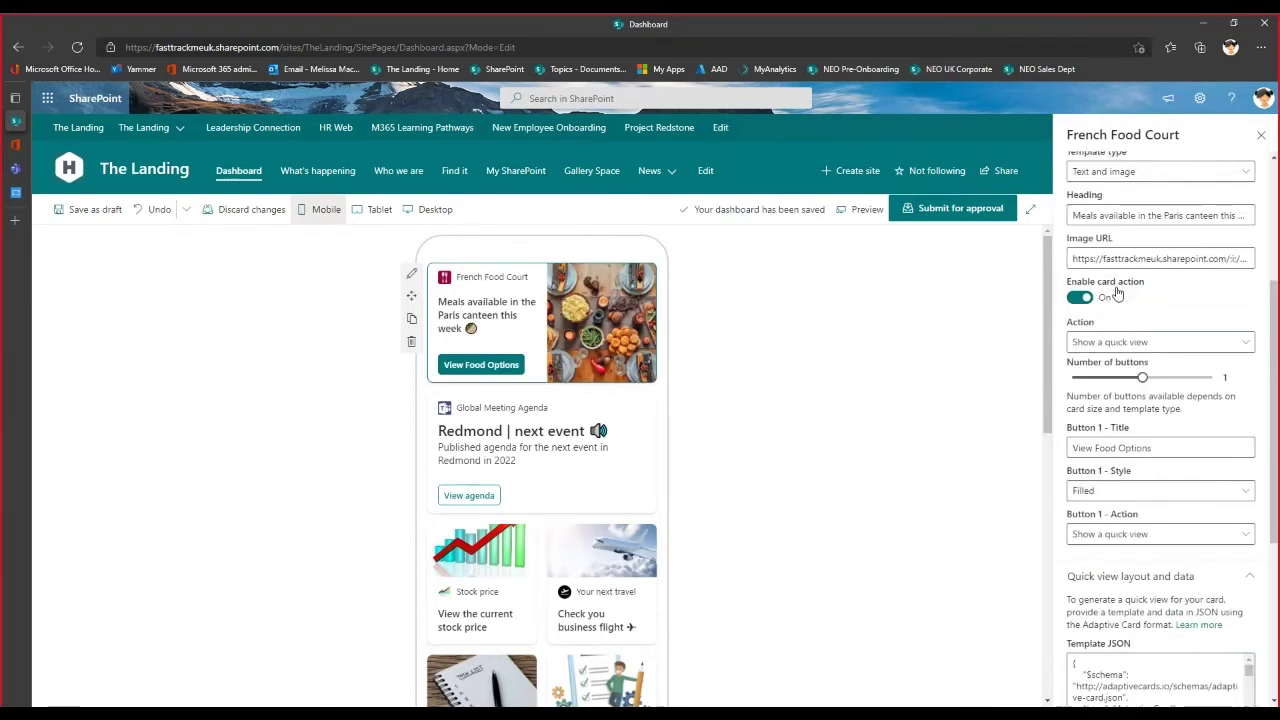
scroll(1117, 292, down, 3)
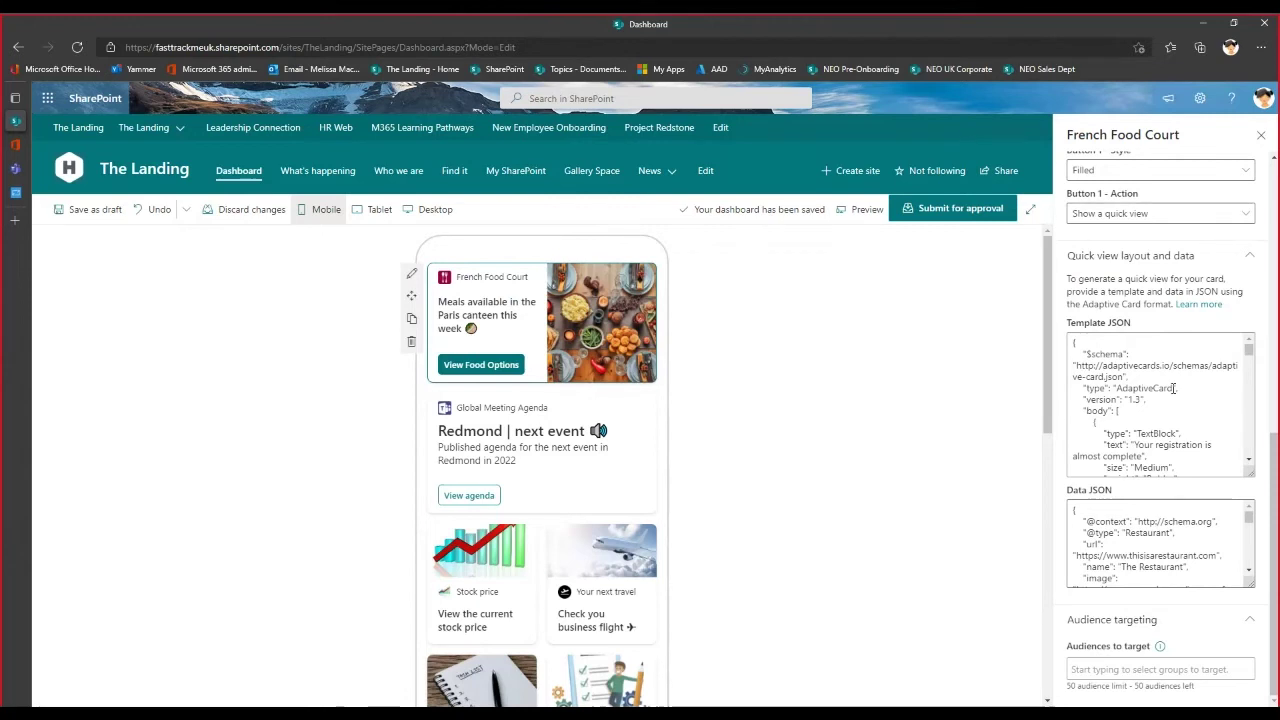
click(1174, 388)
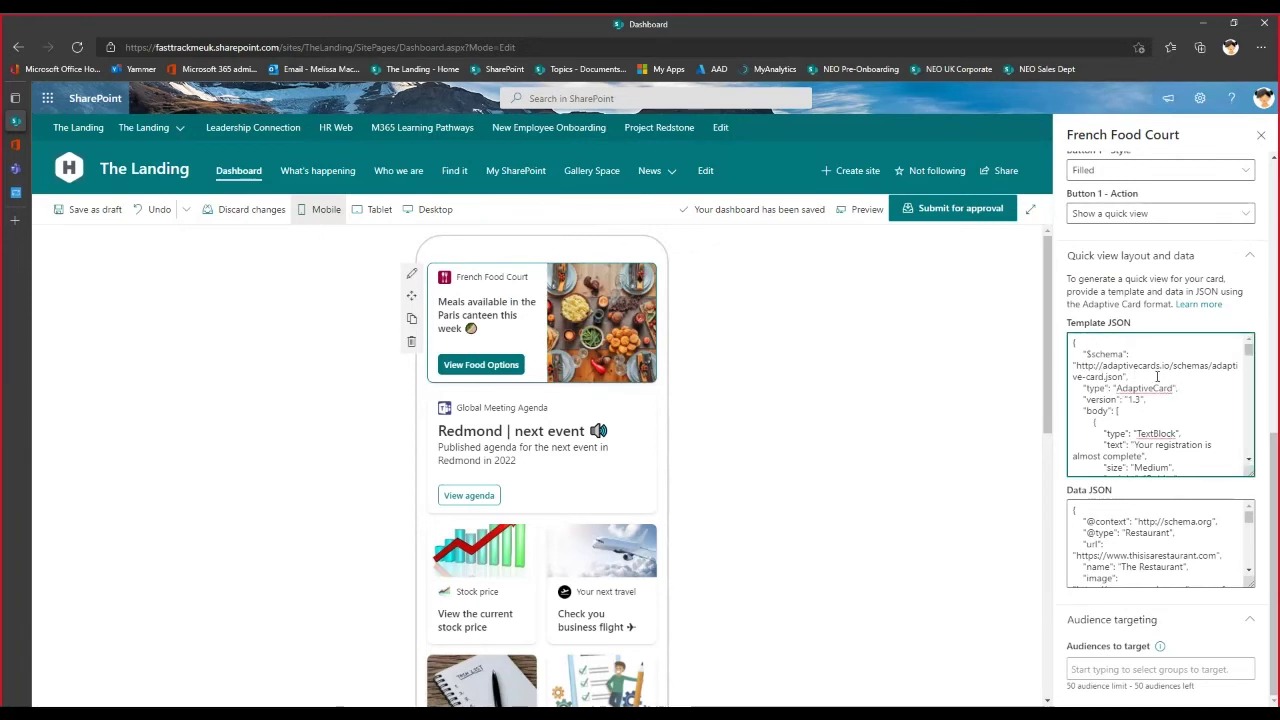
click(15, 192)
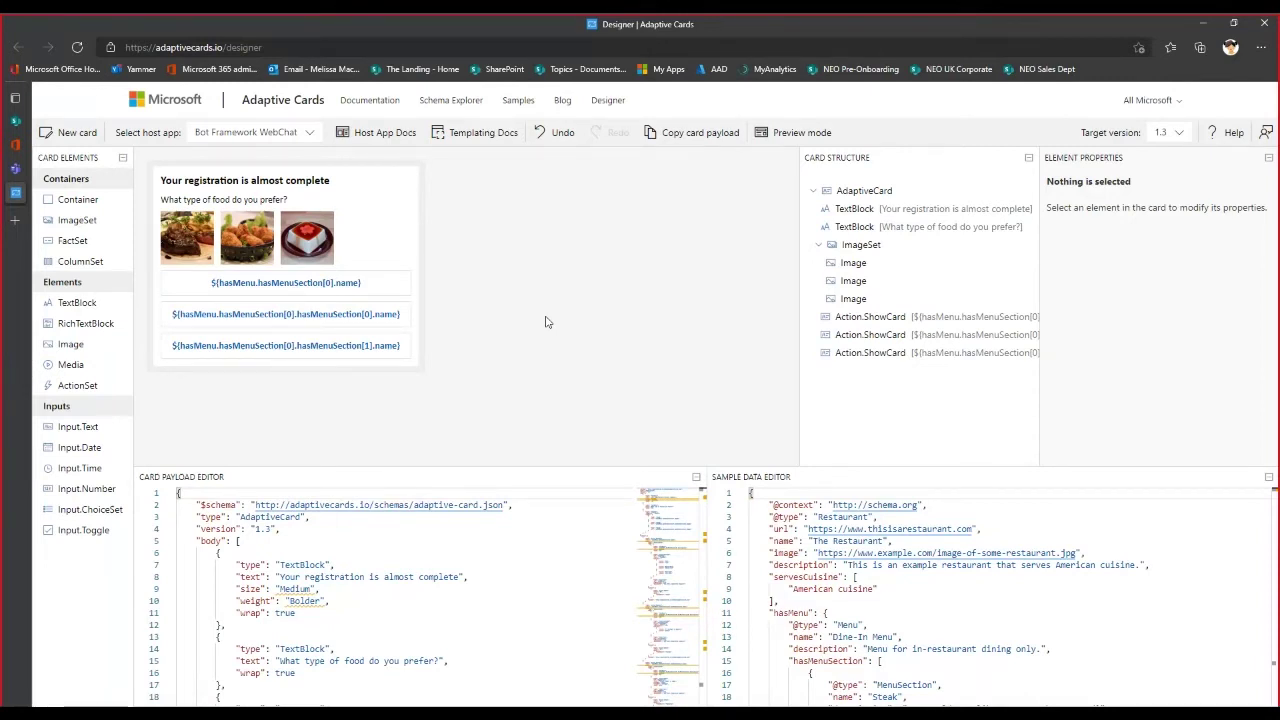
- Start a new card and scroll through the 'Pick a sample' gallery of sample Adaptive Cards
click(68, 132)
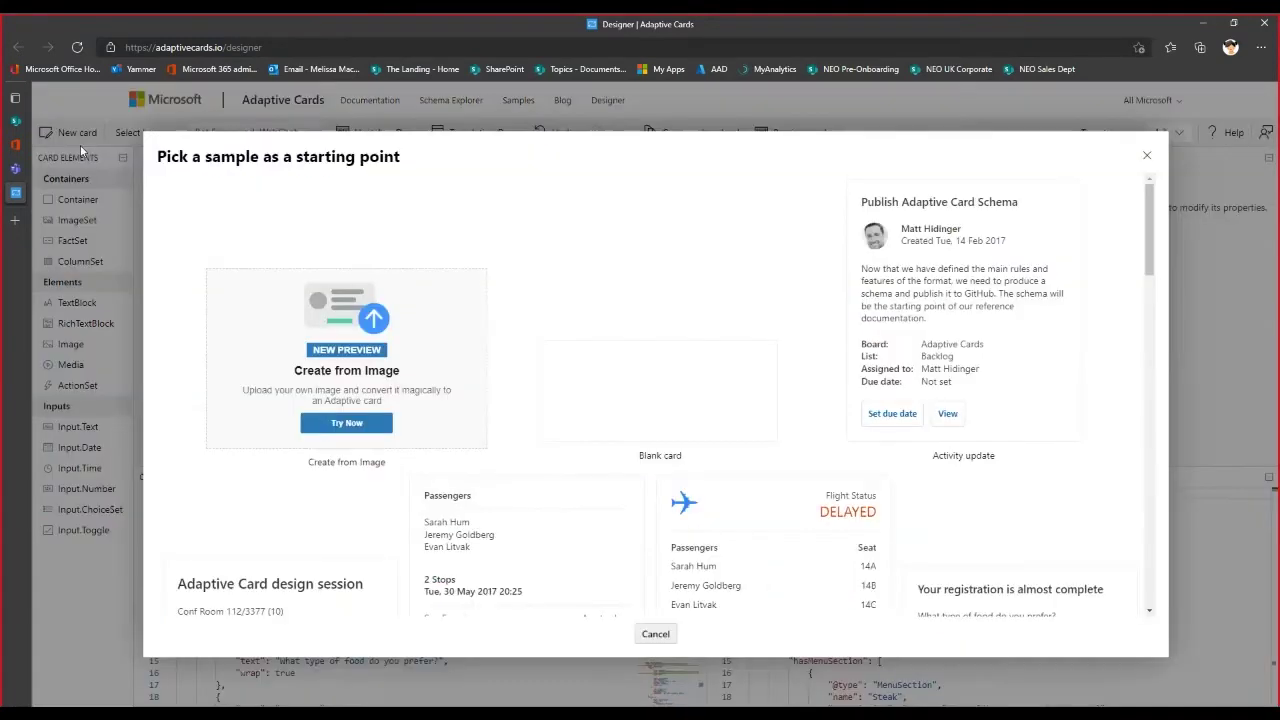
scroll(740, 320, down, 3)
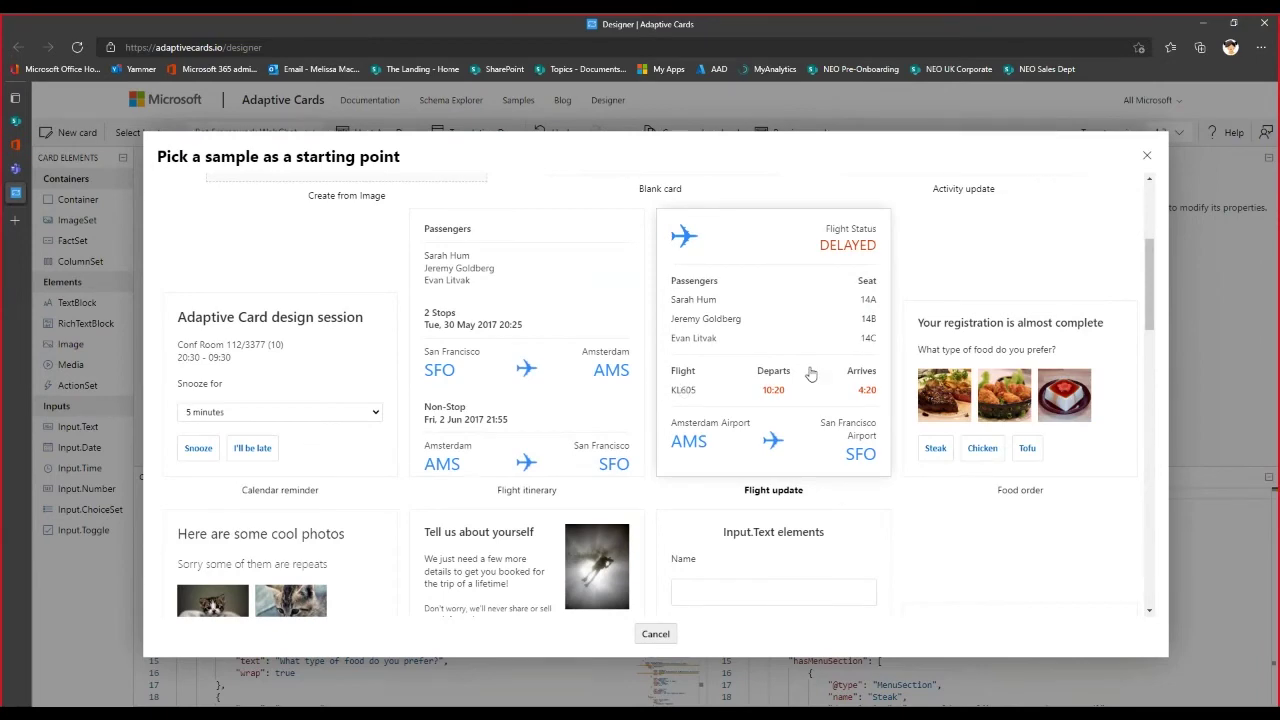
scroll(789, 343, down, 2)
scroll(831, 331, up, 2)
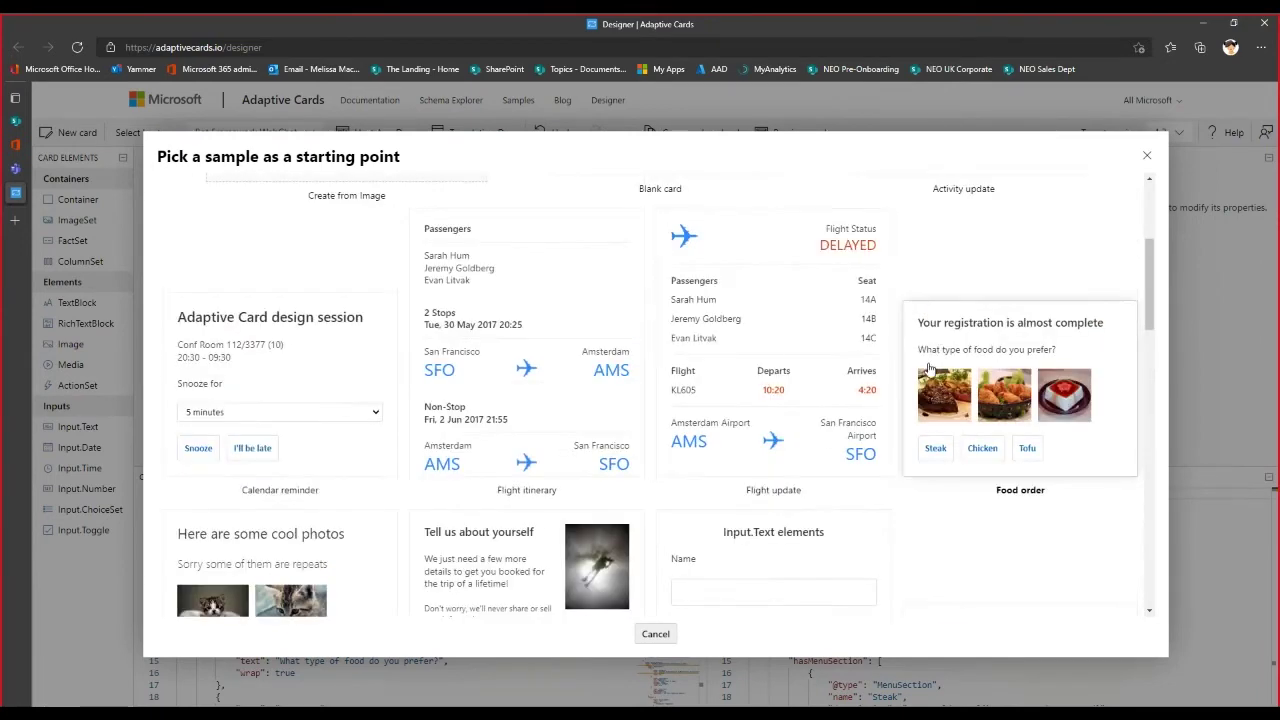
scroll(1030, 345, down, 2)
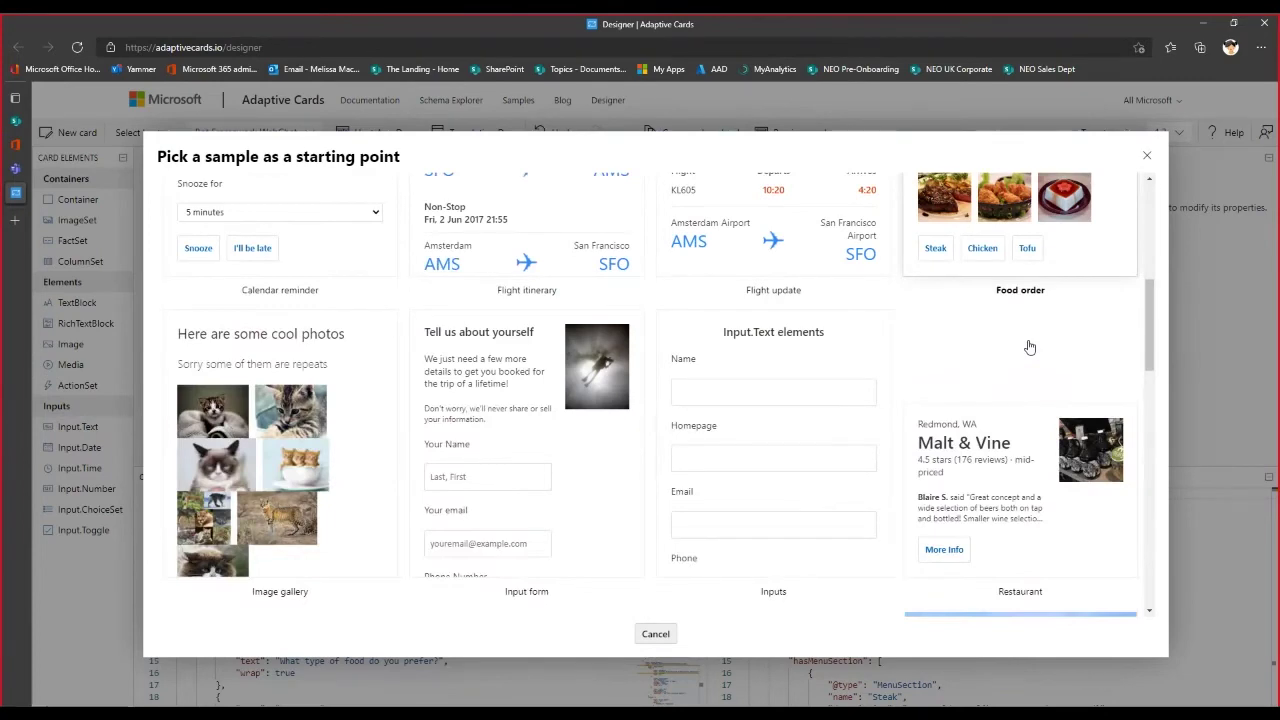
scroll(1030, 345, down, 3)
scroll(1030, 346, down, 3)
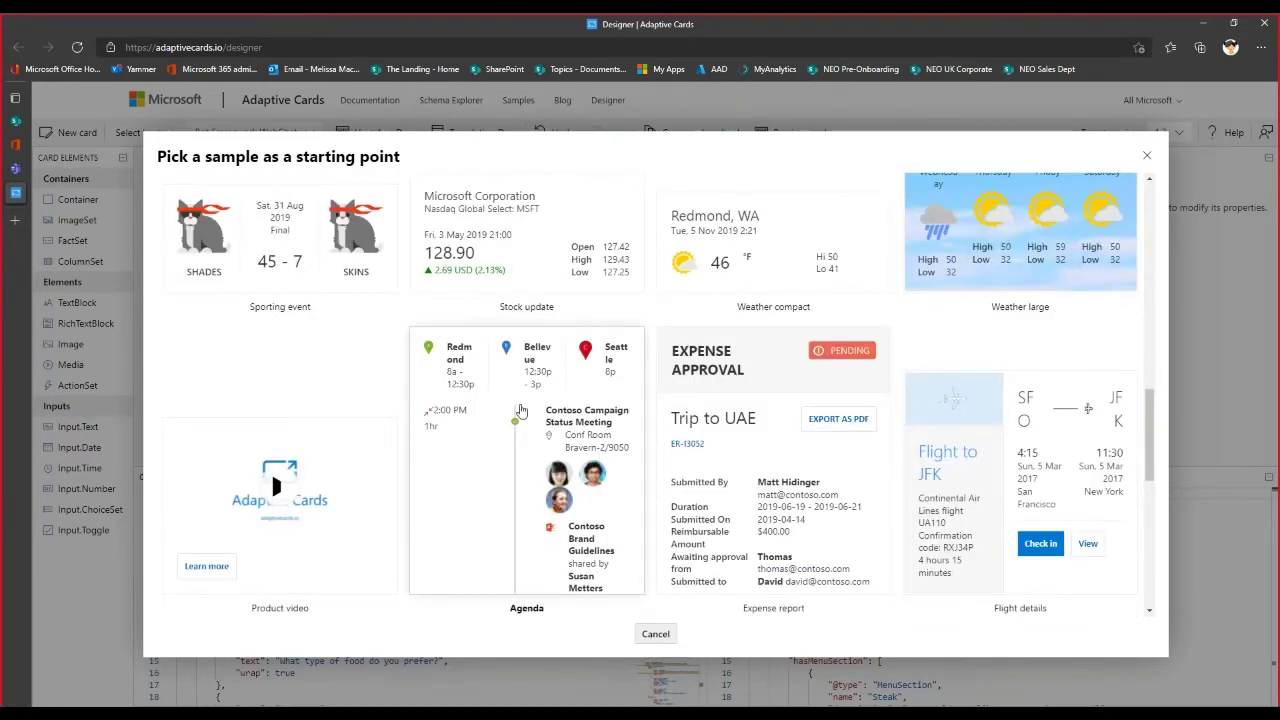
scroll(520, 410, down, 1)
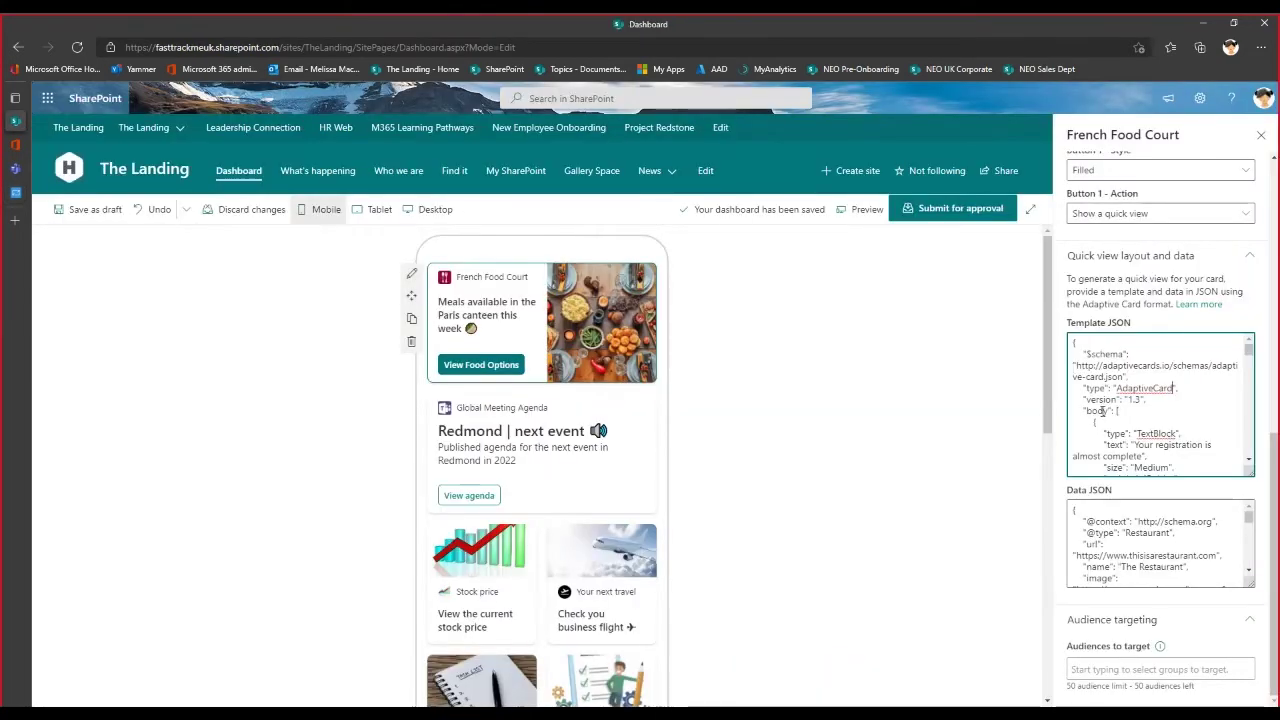
- Review the Global Meeting Agenda card's Quick view JSON, then preview the dashboard's mobile layout
click(560, 470)
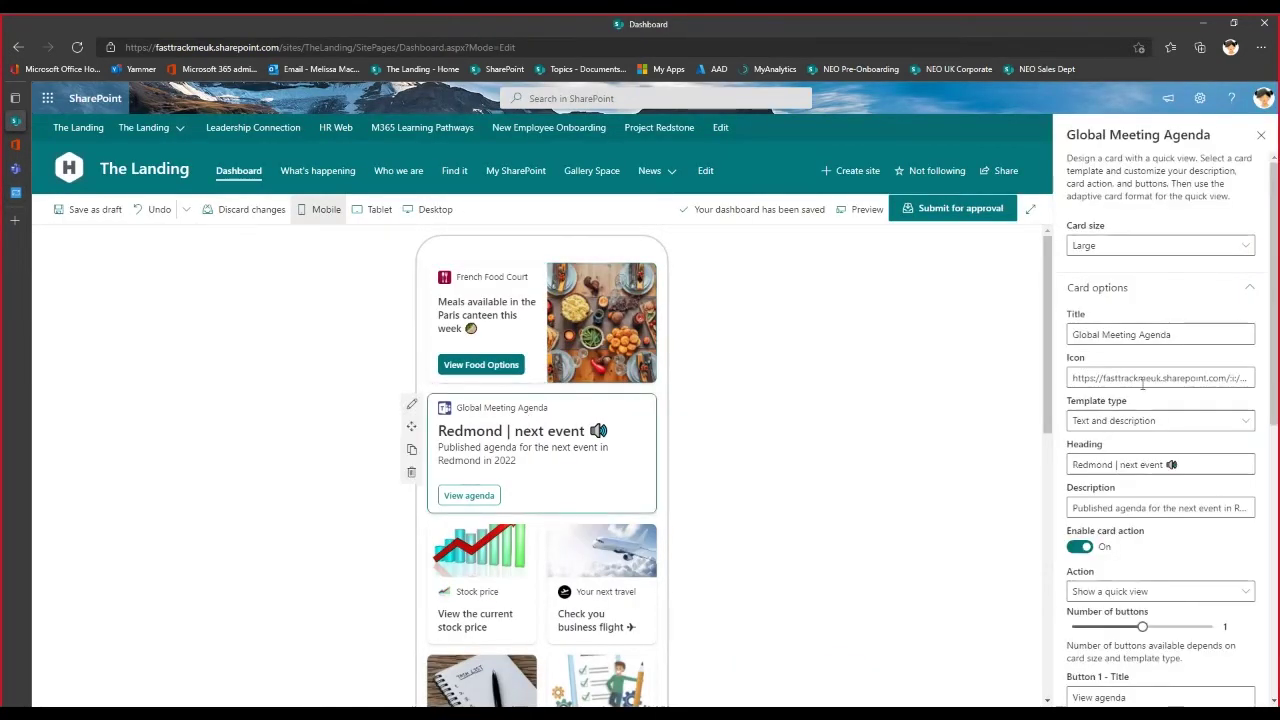
scroll(1160, 400, down, 8)
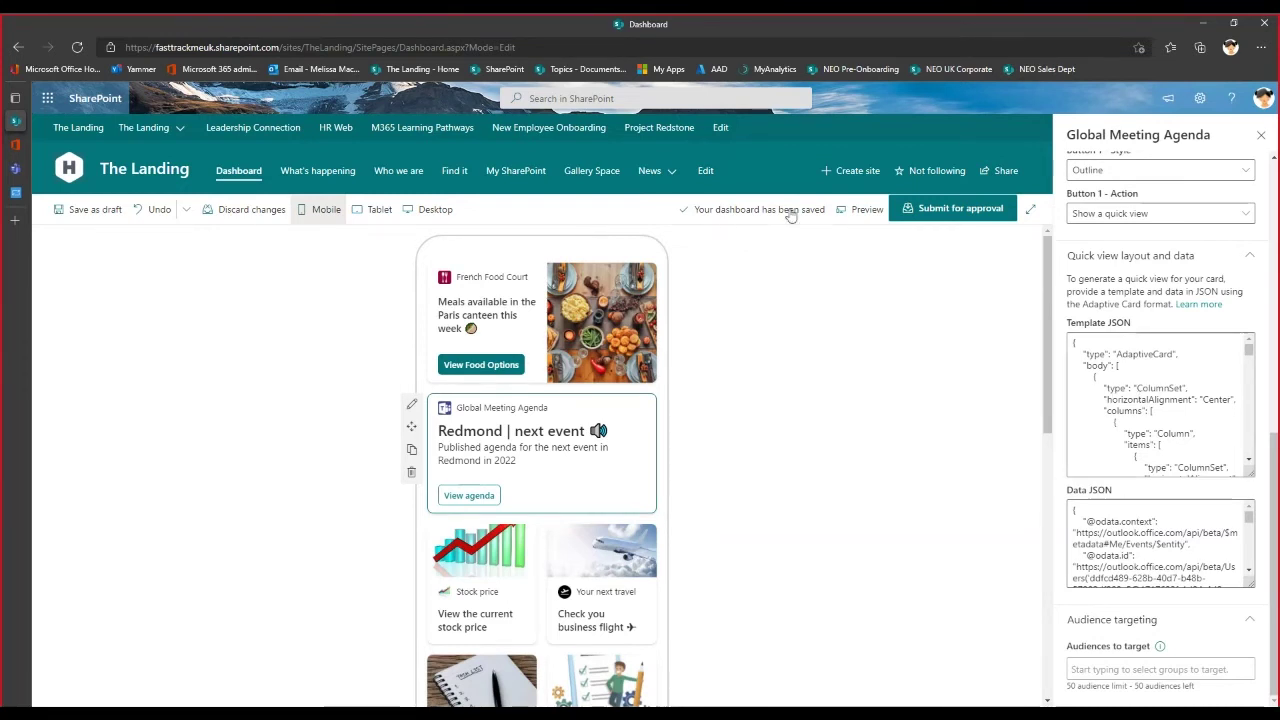
click(843, 212)
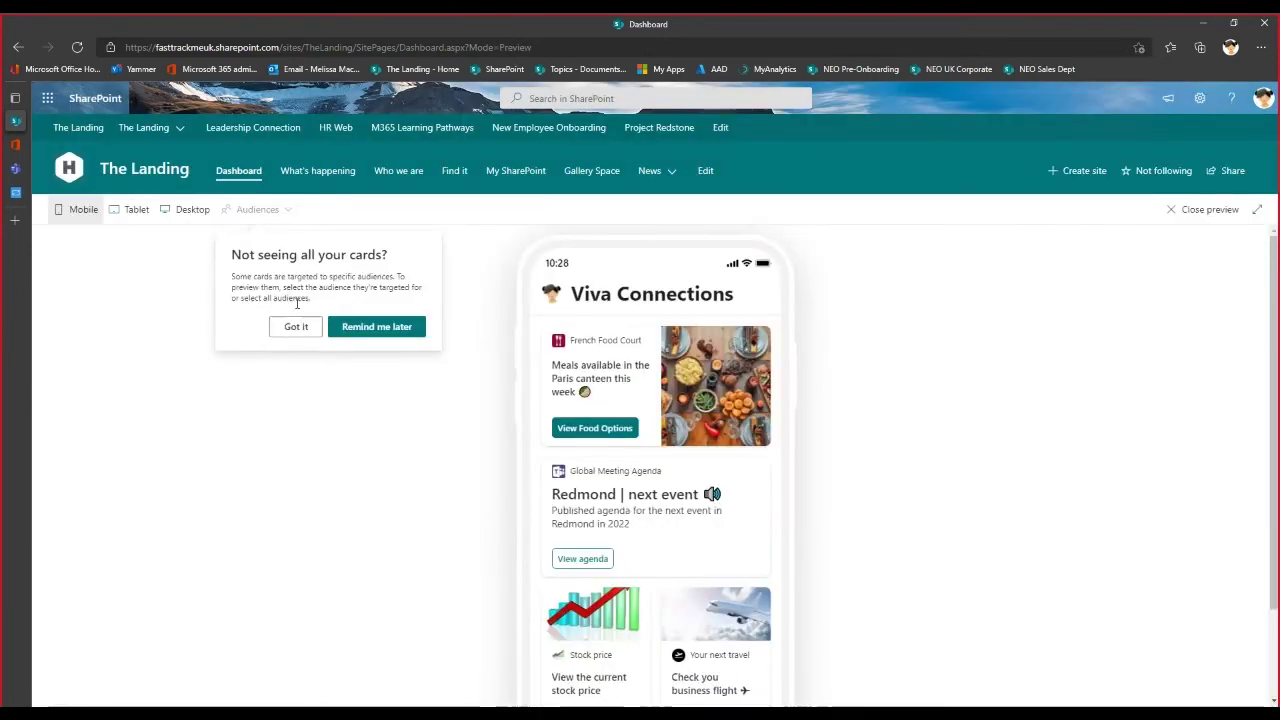
- Dismiss the missing-cards notice, try the Your next travel quick view, then return to The Landing
click(296, 326)
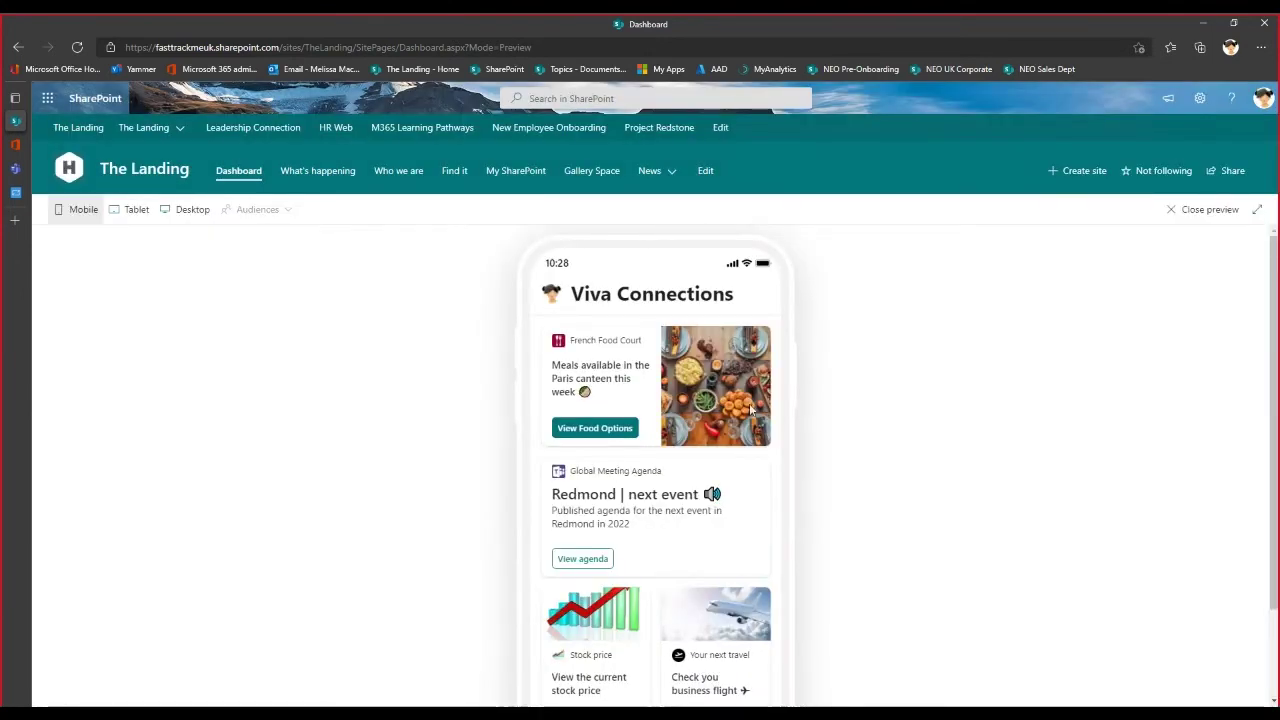
scroll(754, 409, down, 2)
scroll(597, 426, down, 1)
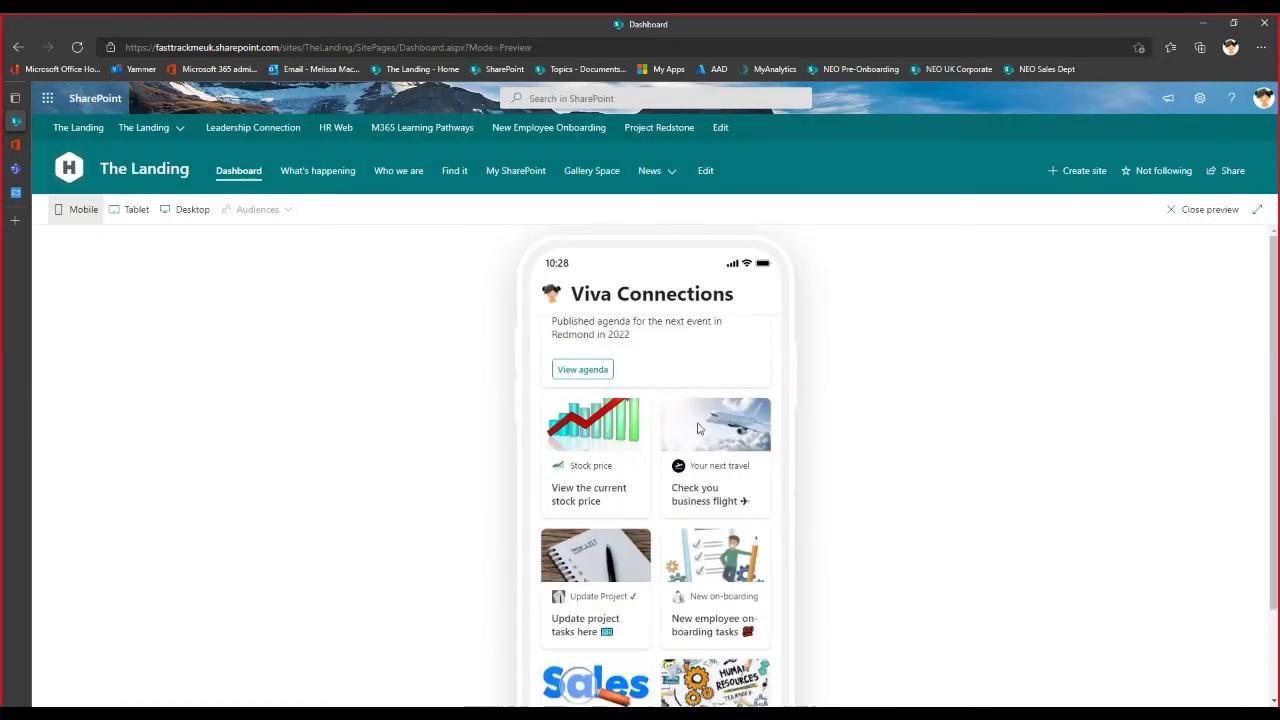
click(700, 430)
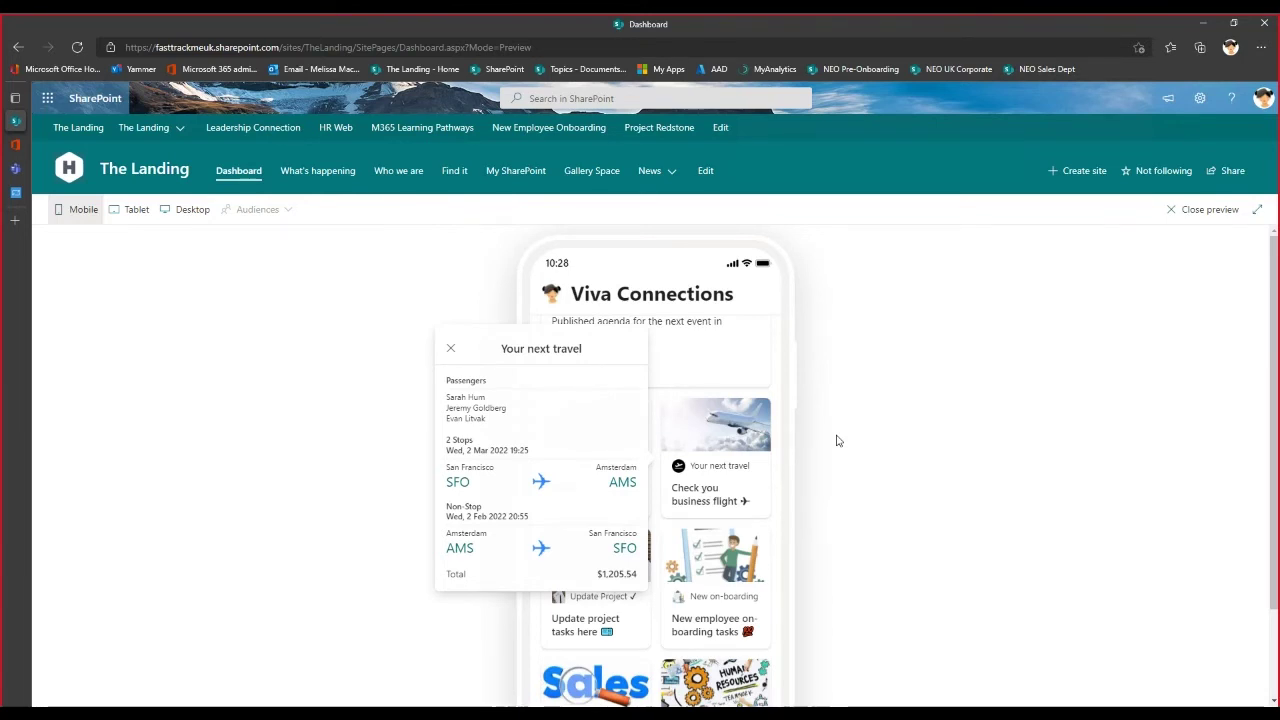
click(838, 441)
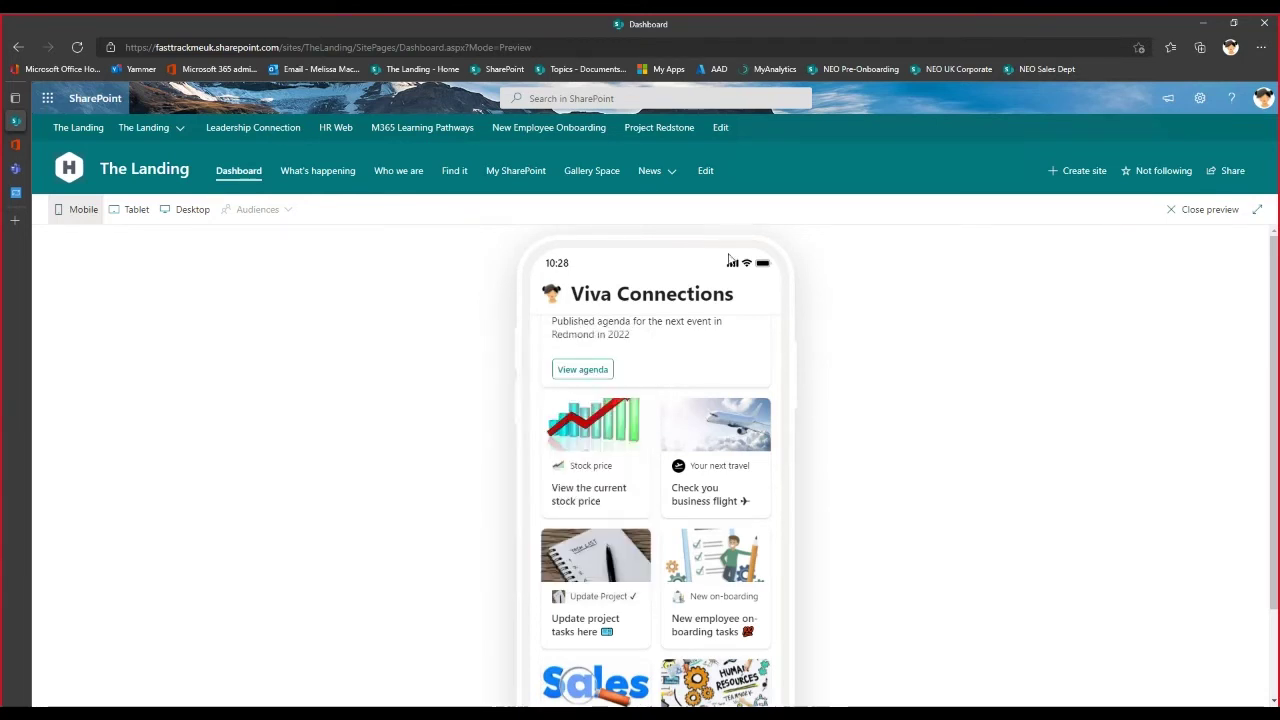
click(162, 177)
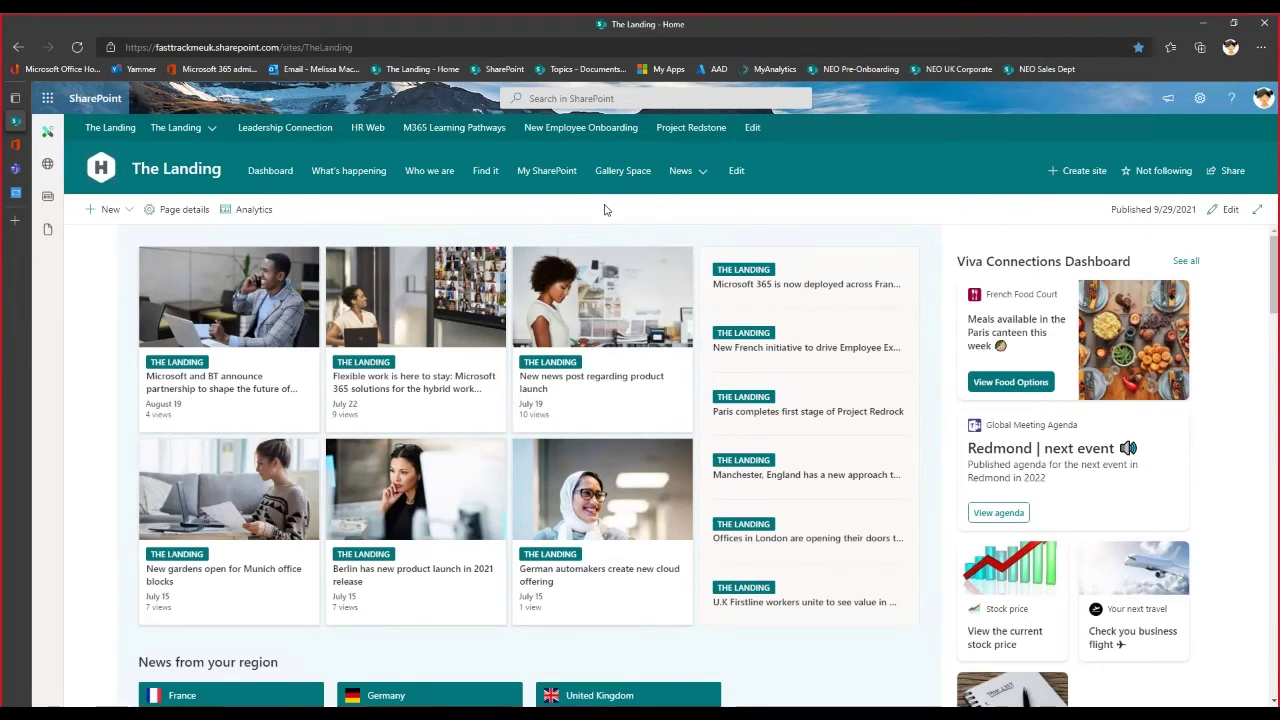
- Open The Landing's Global navigation settings, then go to the Teams admin center's Manage apps page
click(1197, 100)
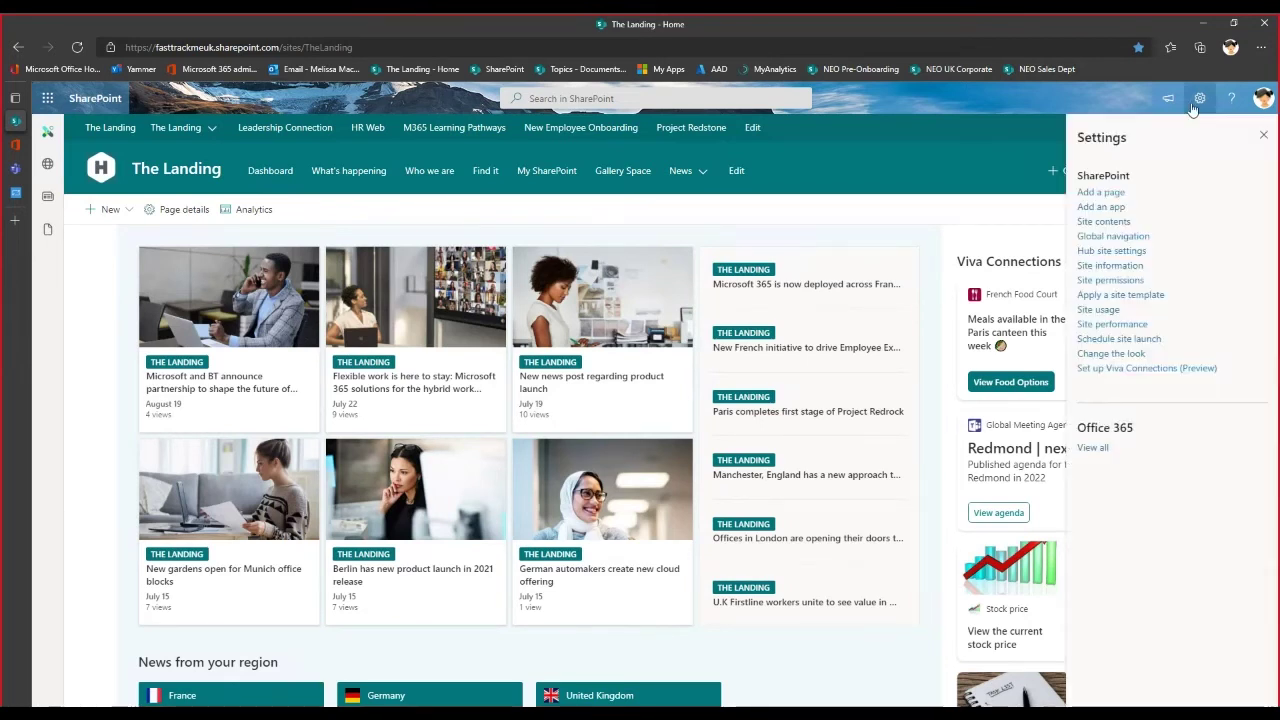
click(1108, 238)
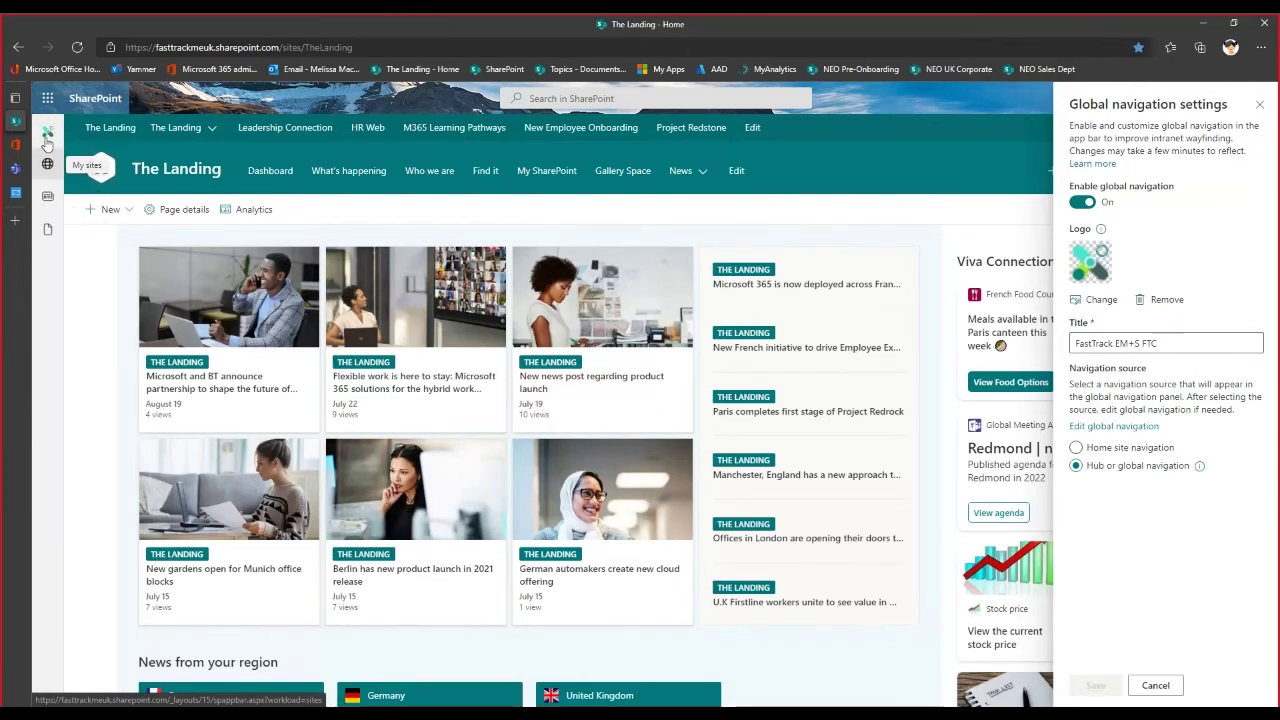
click(15, 168)
- Show The Landing in the Teams Connections app with its FastTrack EM+S FTC global navigation panel
mouse_move(18, 147)
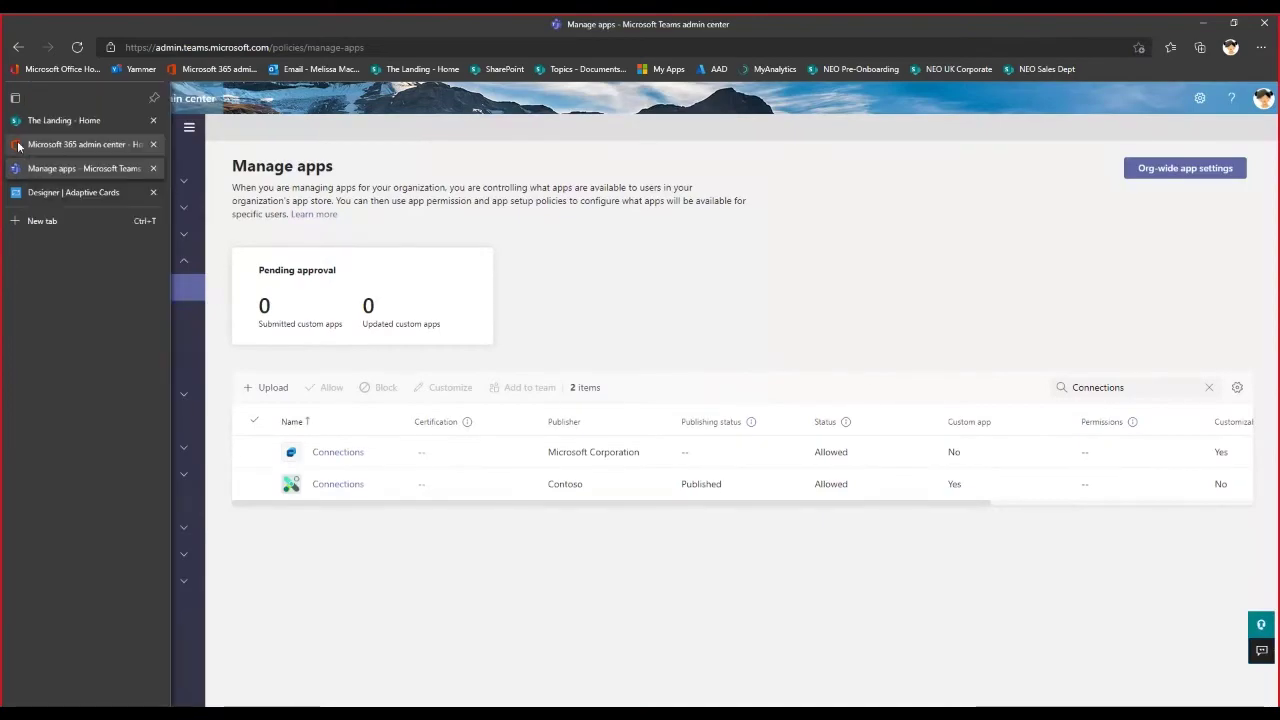
click(20, 121)
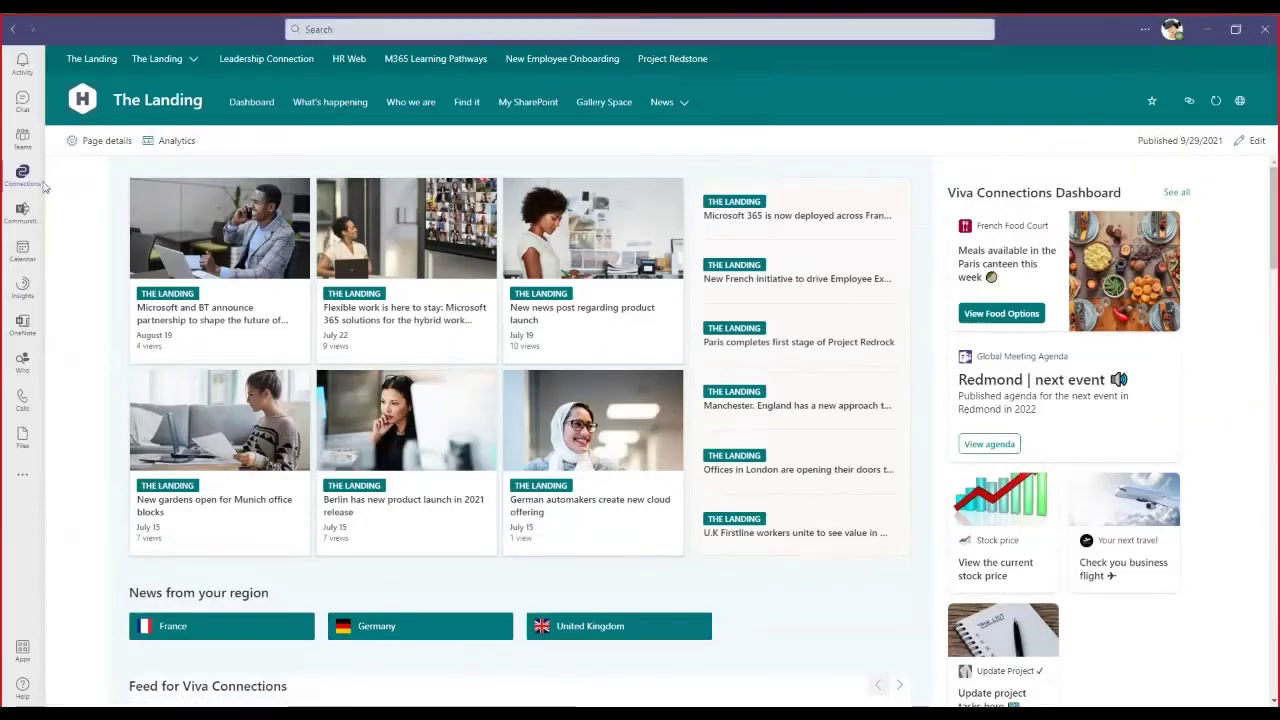
click(44, 187)
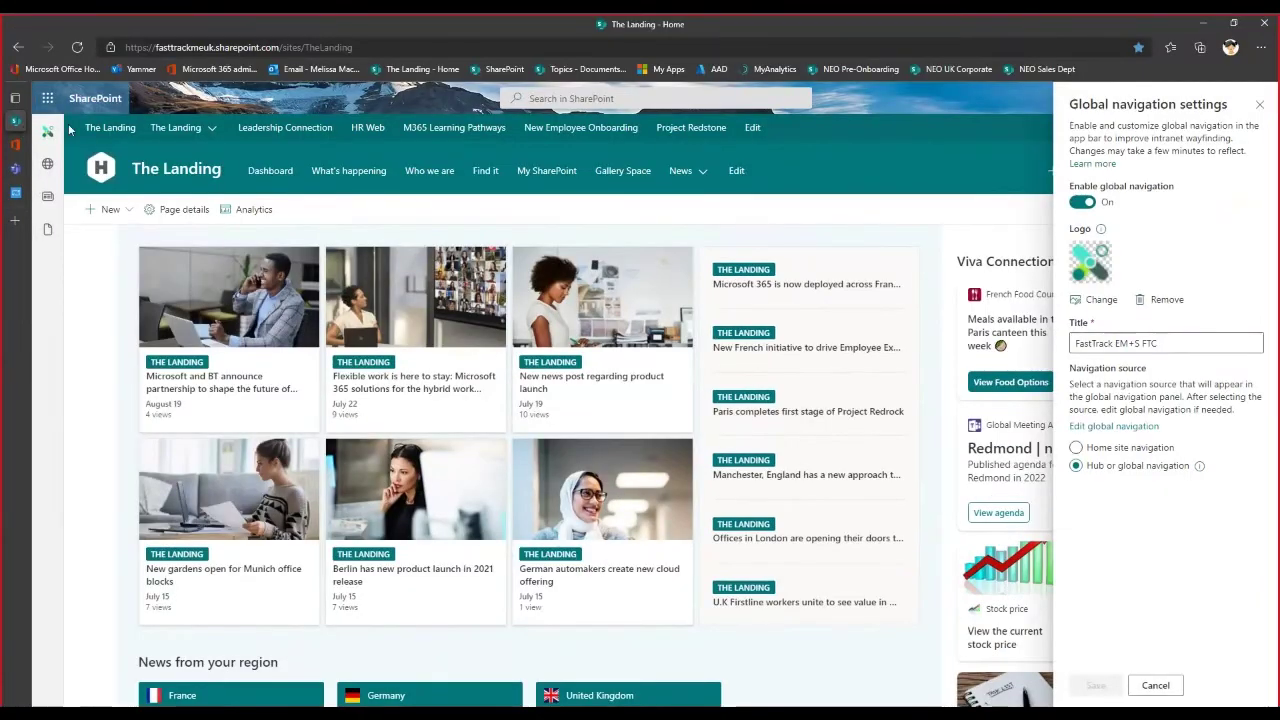
click(47, 131)
click(47, 131)
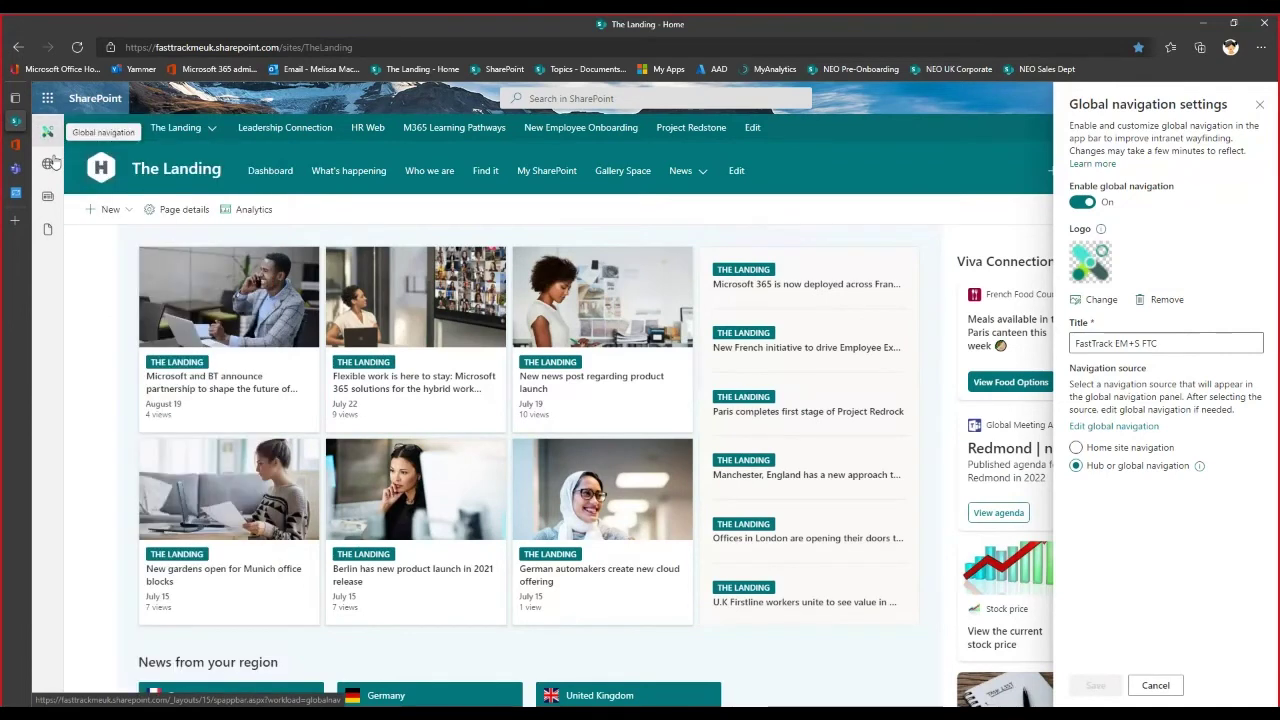
click(48, 163)
click(48, 163)
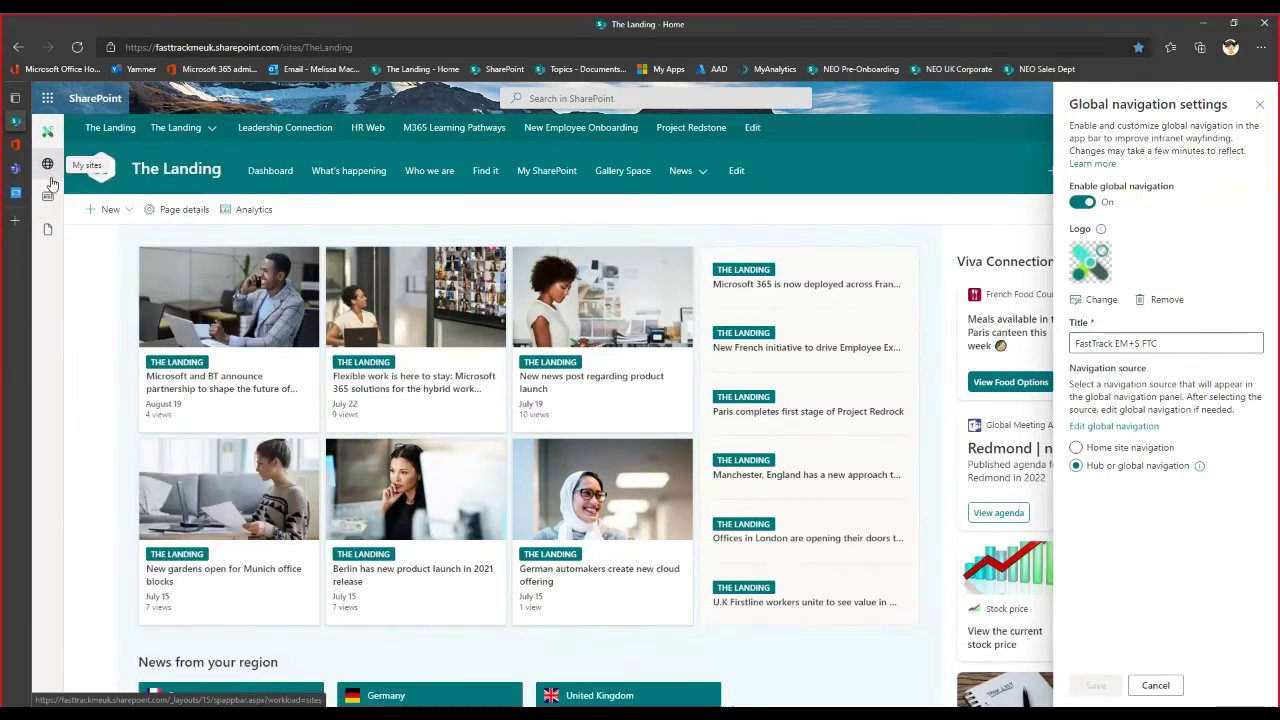
click(50, 193)
click(50, 193)
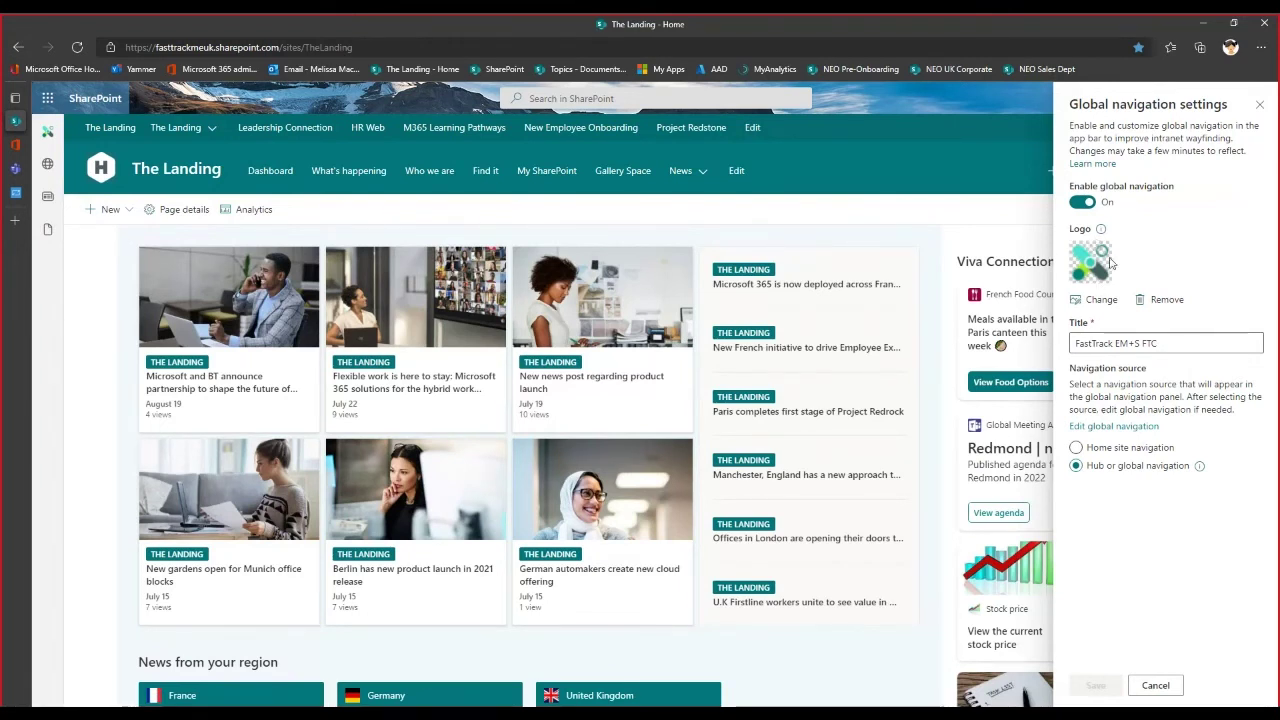
drag(1158, 343, 1068, 343)
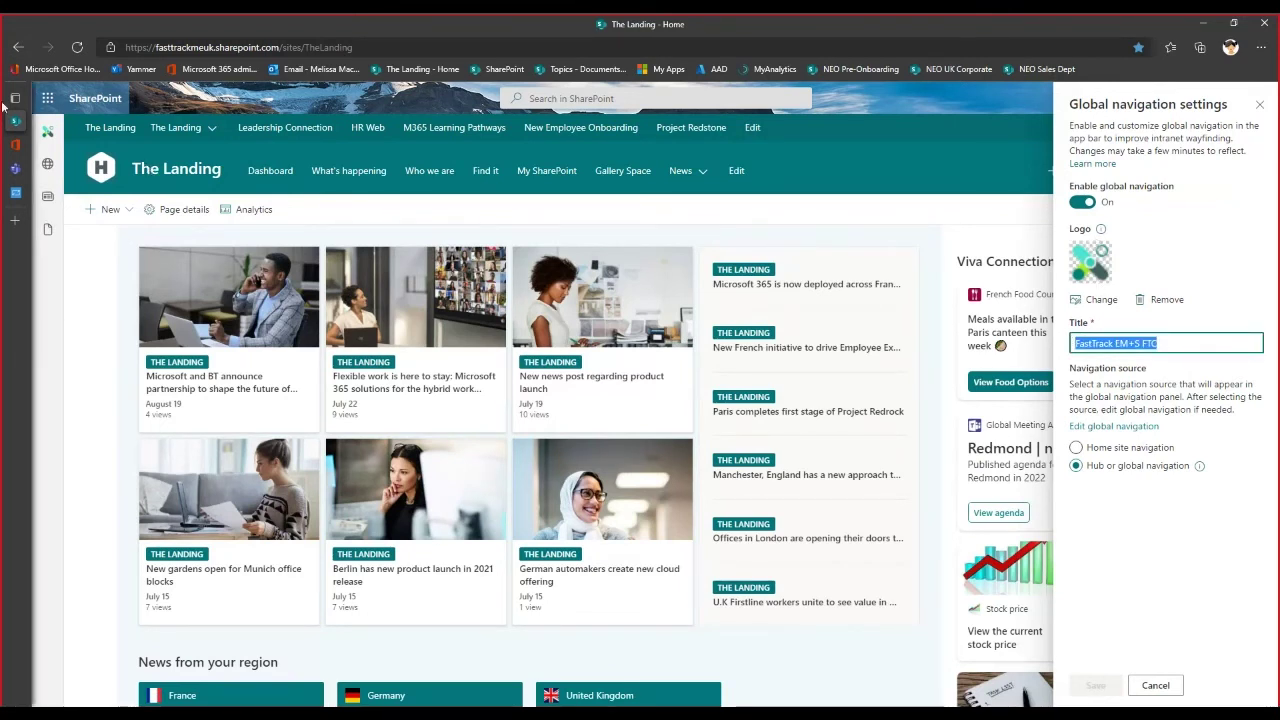
click(46, 132)
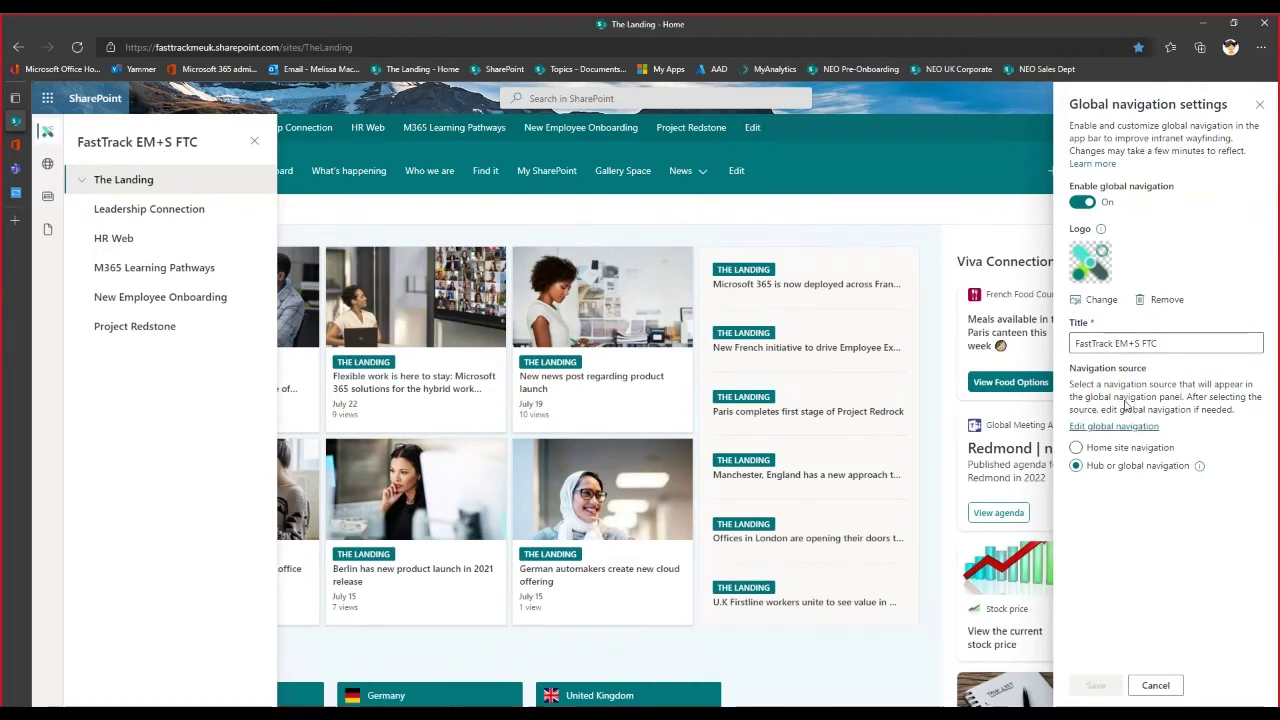
click(1120, 420)
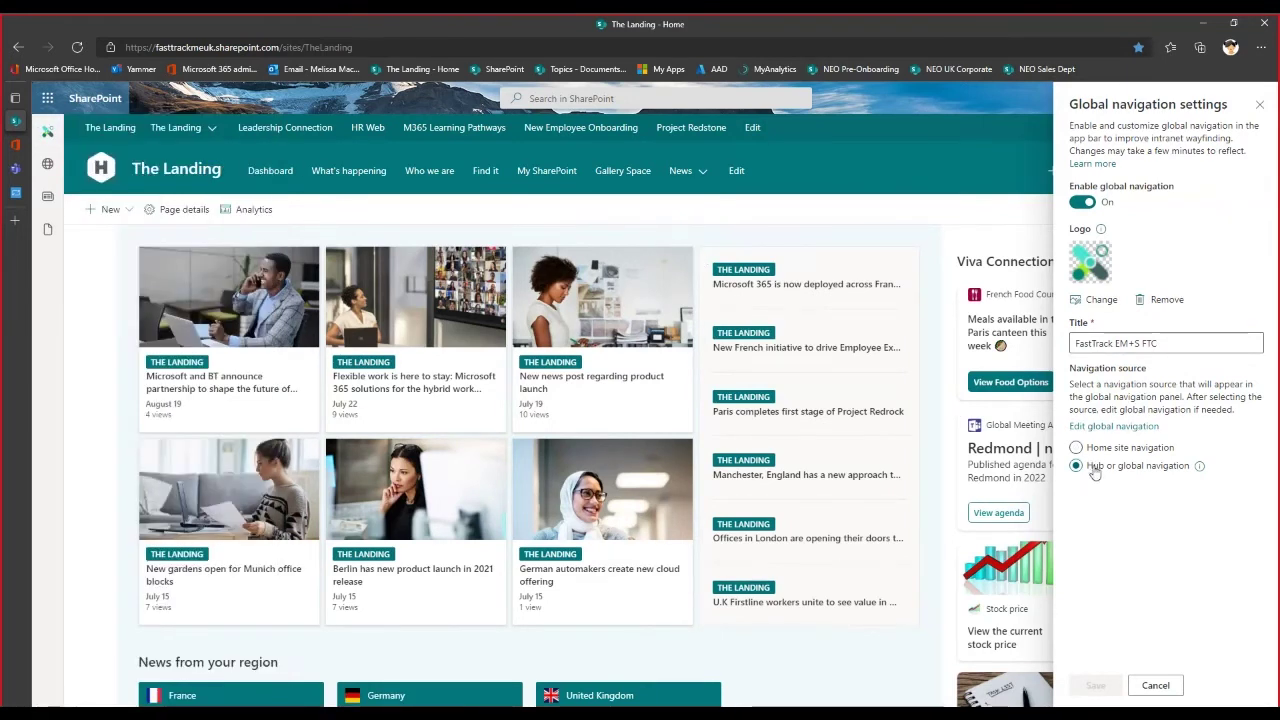
- Inspect The Landing link and its French, German and UK News sub-links, cancelling without changes
click(1104, 426)
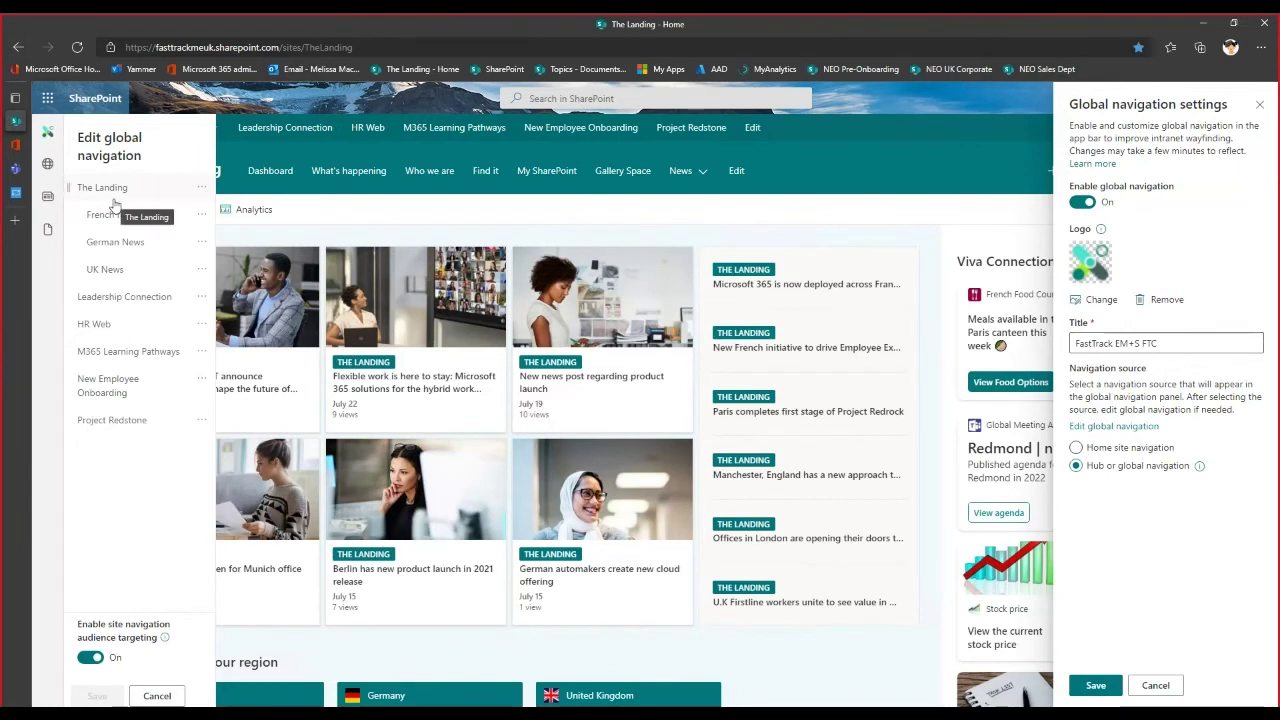
click(202, 188)
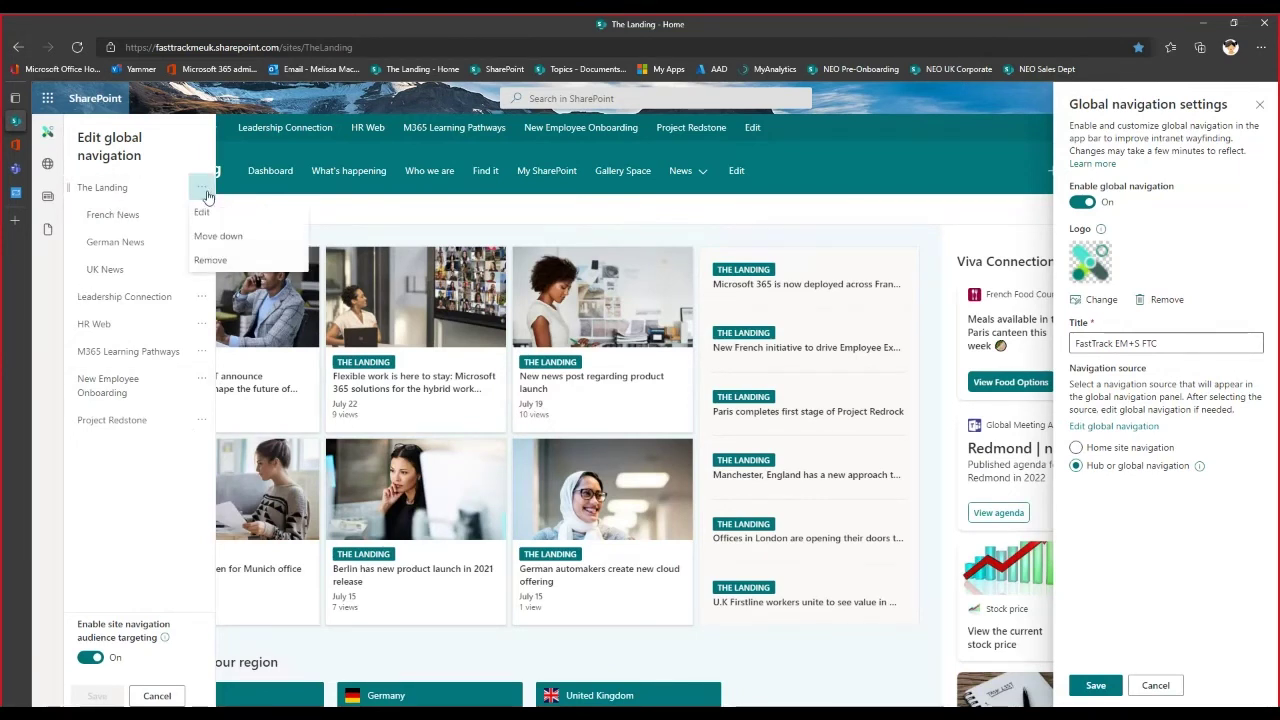
click(202, 212)
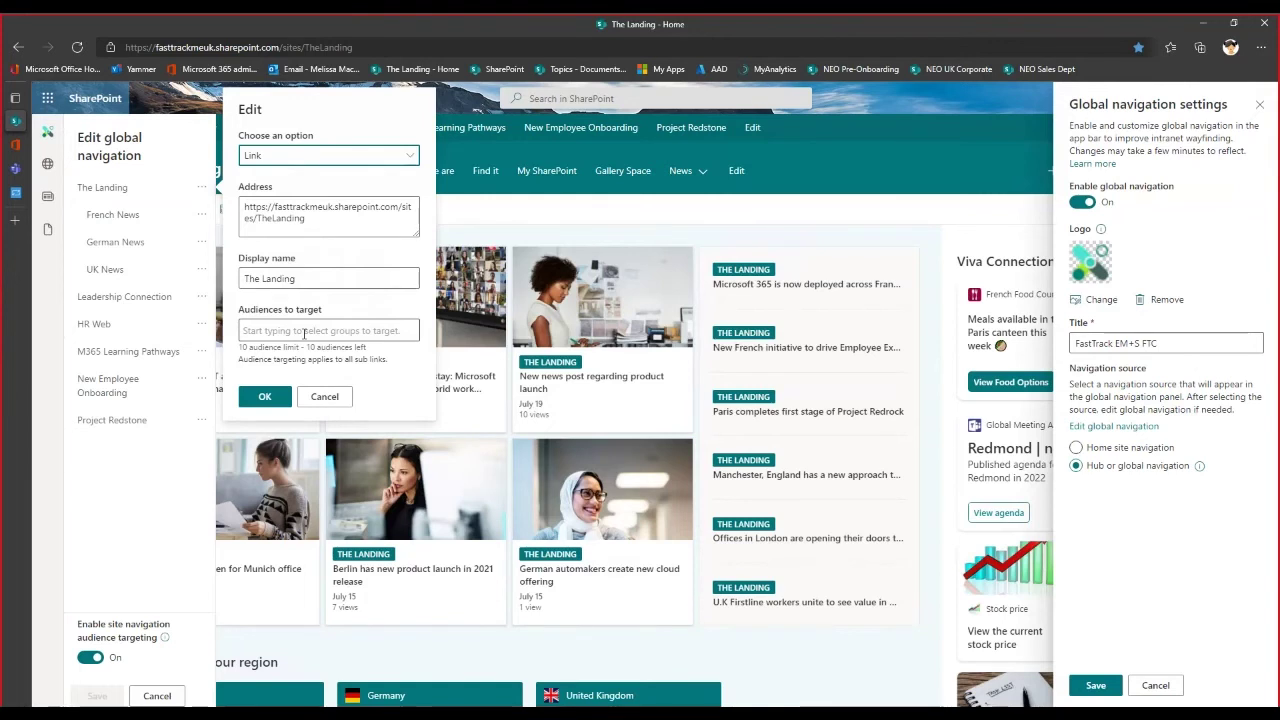
click(324, 396)
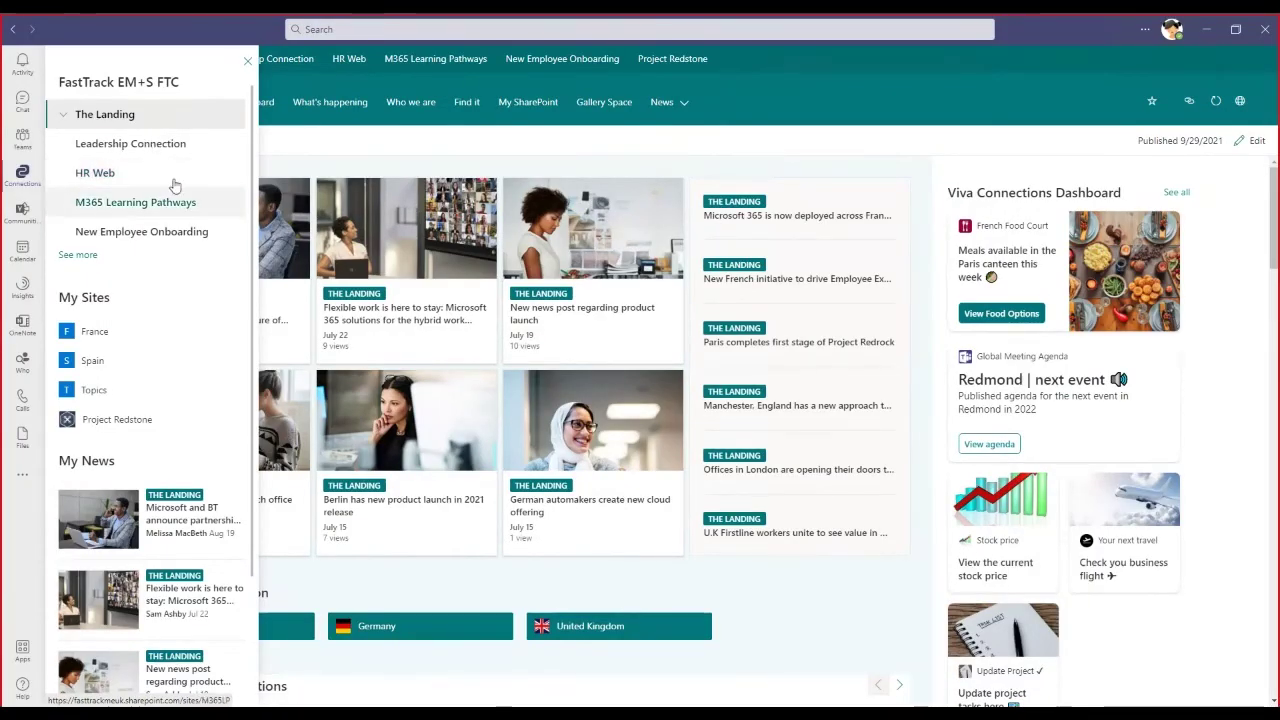
- Close and reopen the Teams global navigation panel, then go to The Landing home site
click(175, 143)
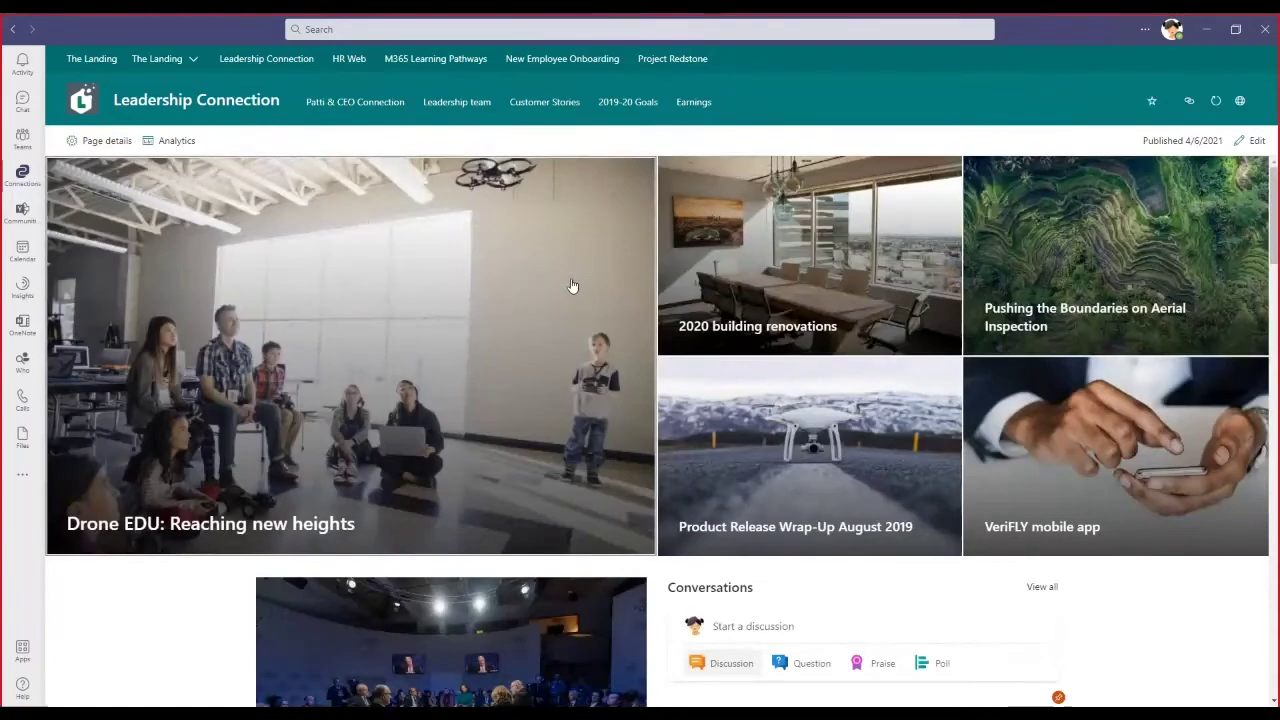
click(22, 173)
click(113, 126)
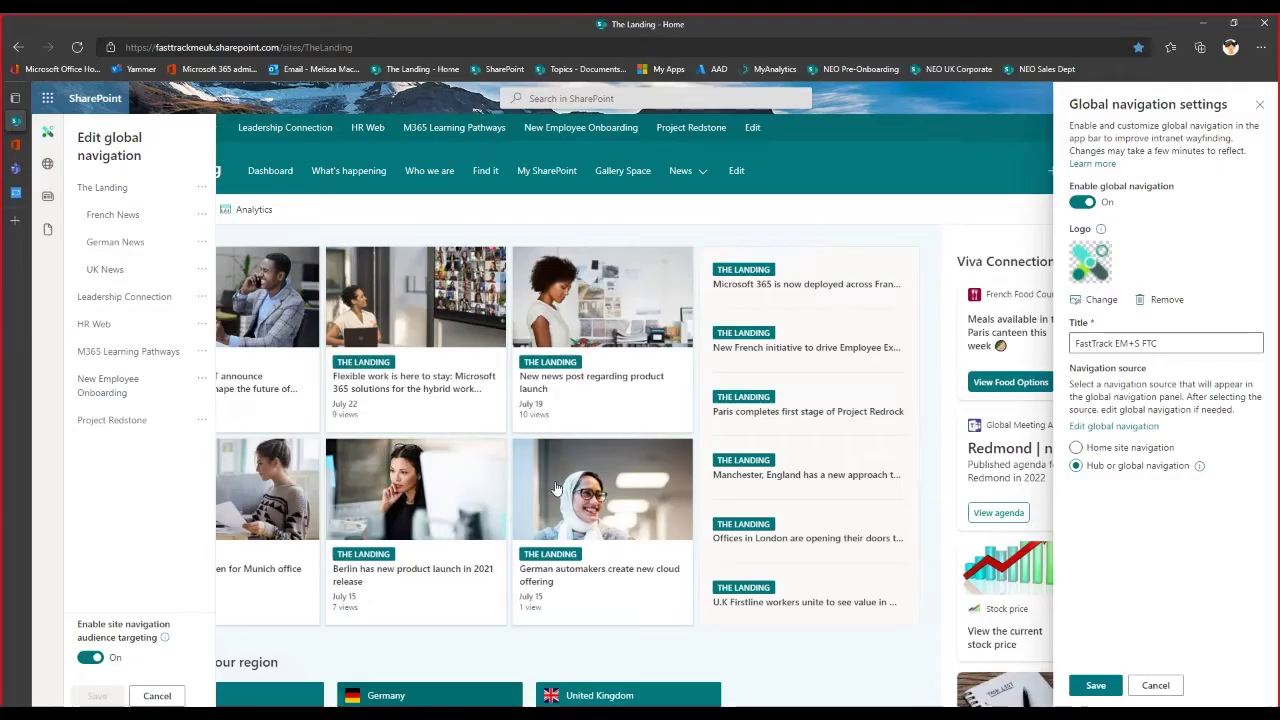
- Cancel the global navigation edits and return to the Teams admin center's Manage apps list
click(157, 695)
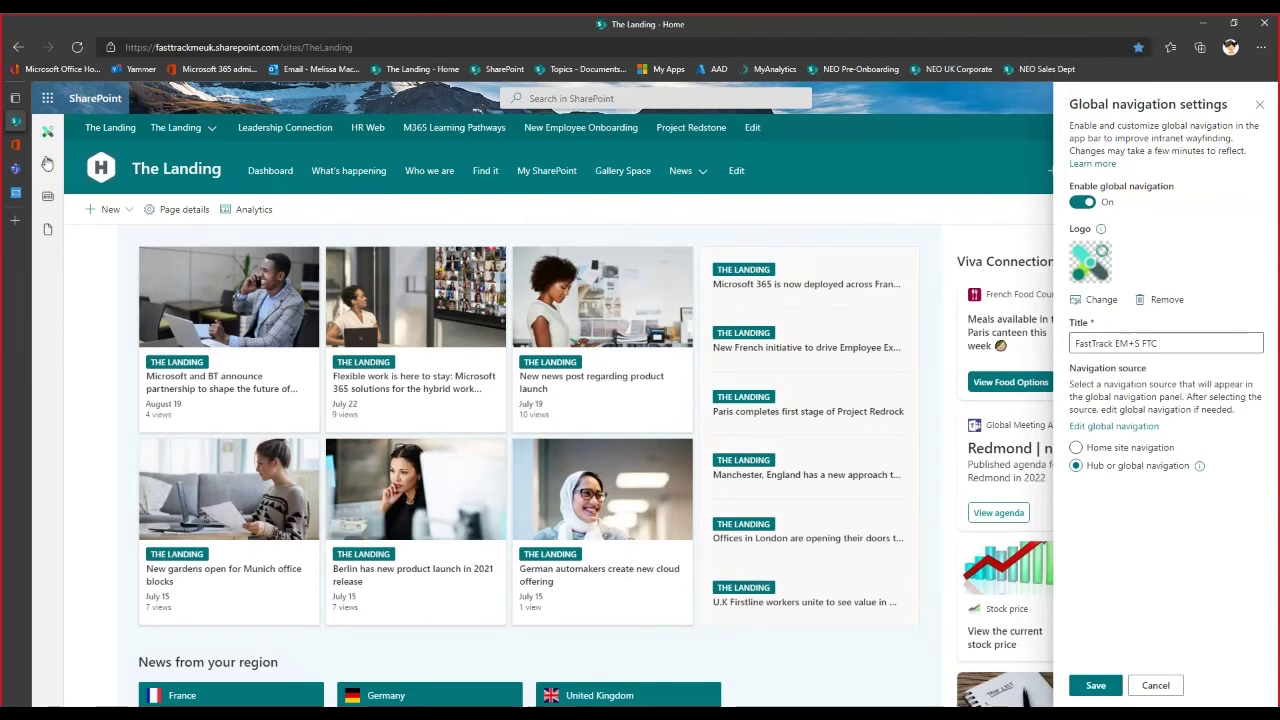
click(15, 168)
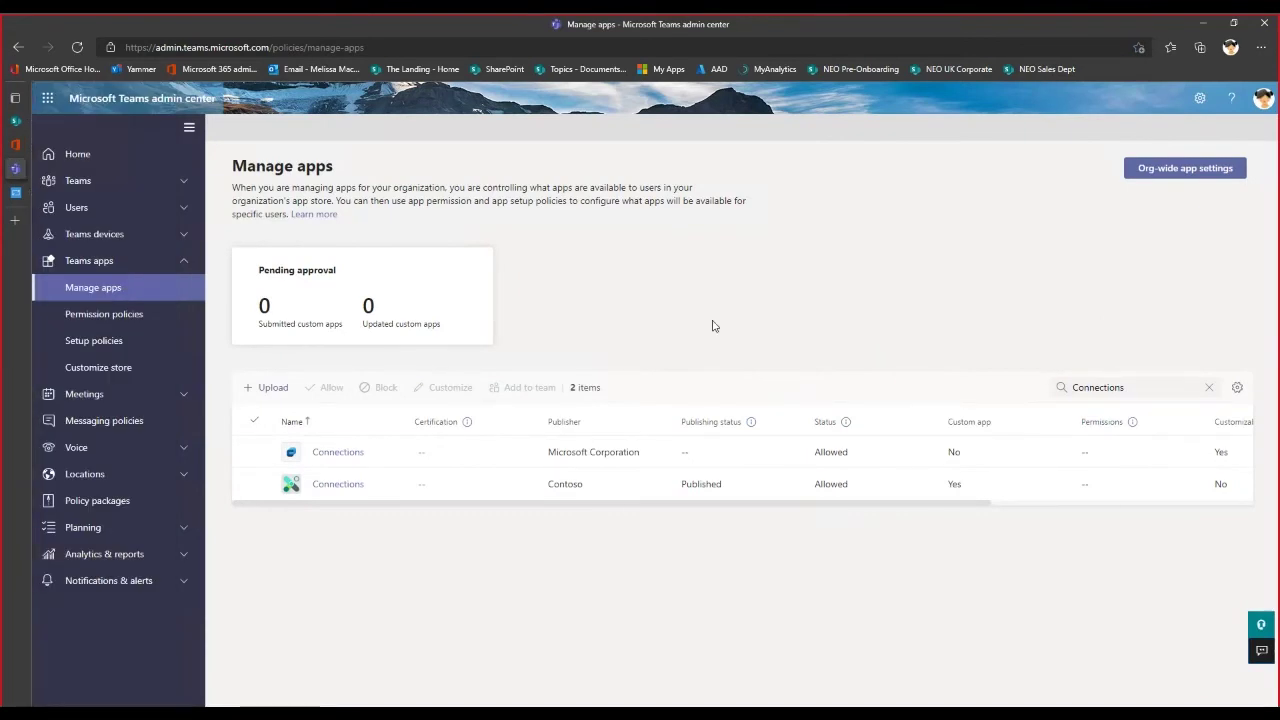
- Select the Contoso and Microsoft Connections apps and review Microsoft Connections' details page
click(255, 485)
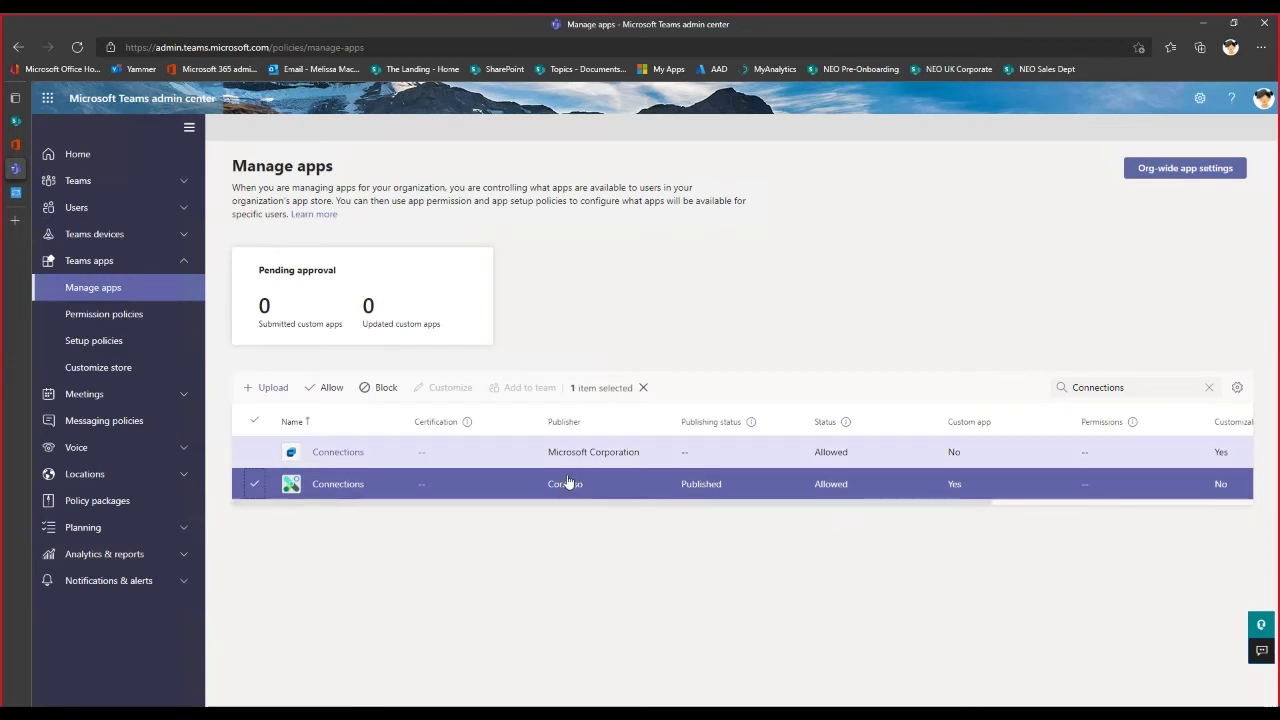
click(255, 494)
click(254, 452)
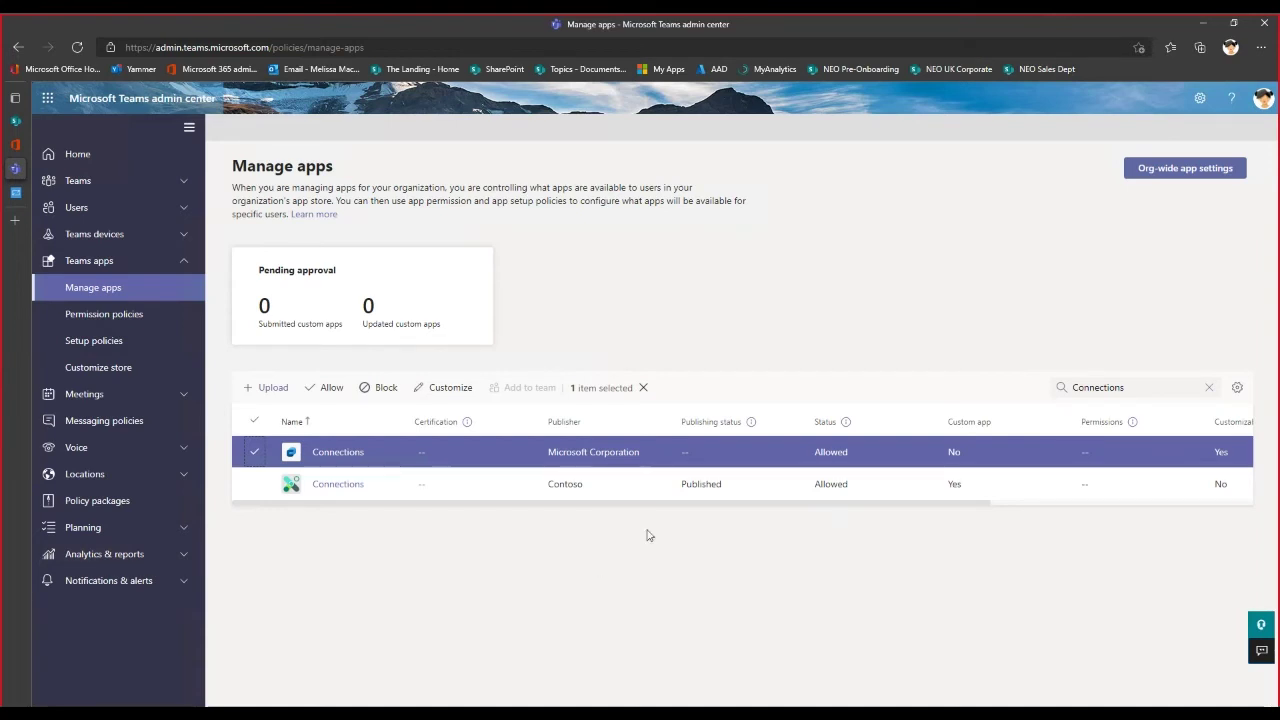
click(340, 455)
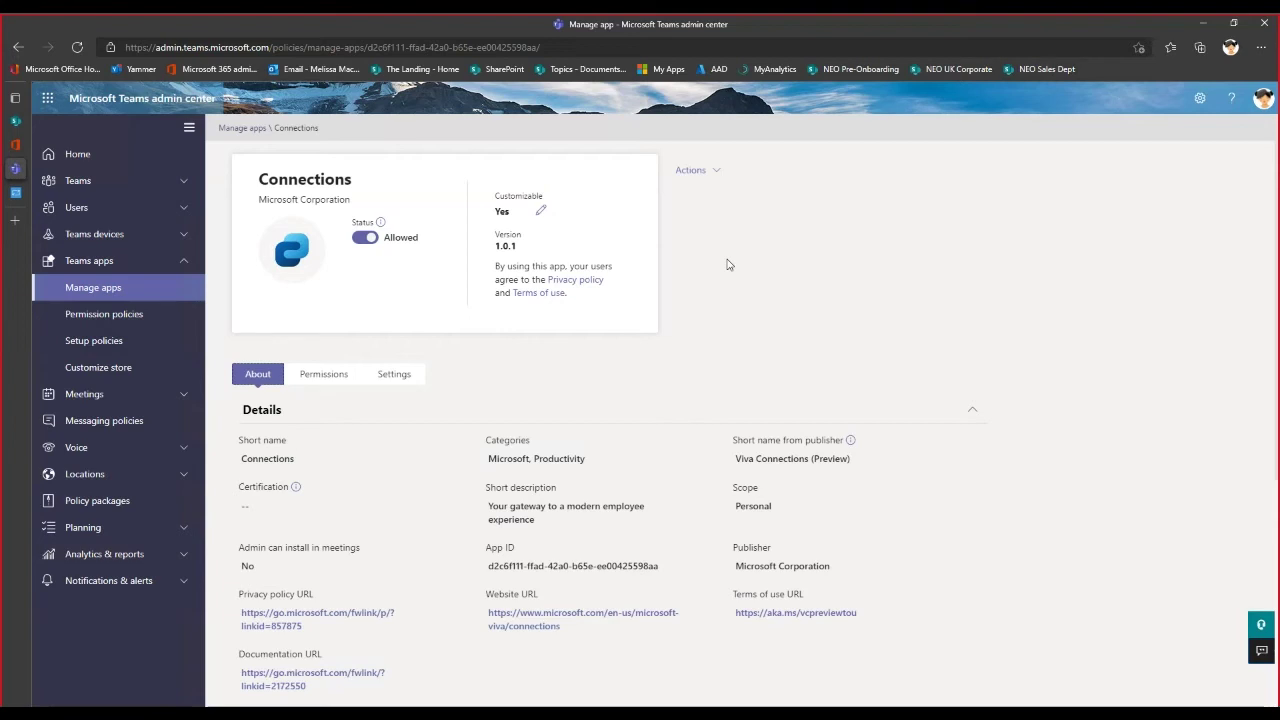
click(243, 128)
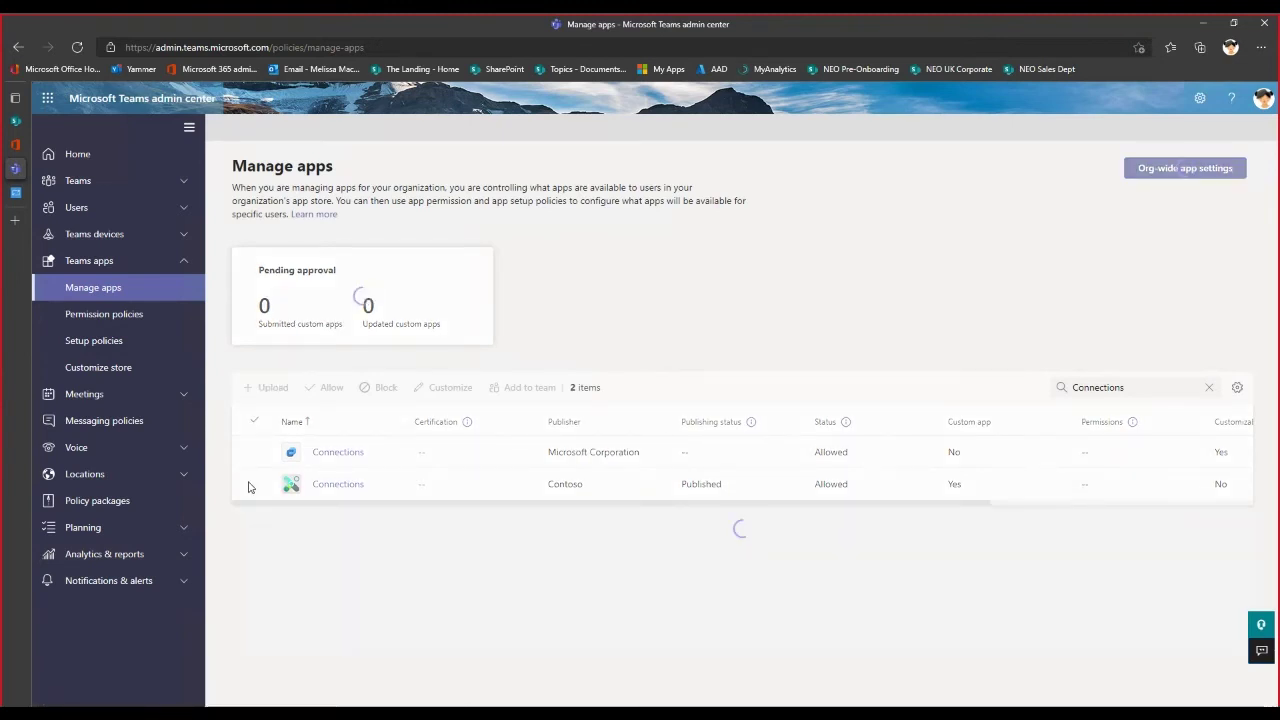
- Clear the Connections app selection and open Teams apps > Setup policies
click(256, 452)
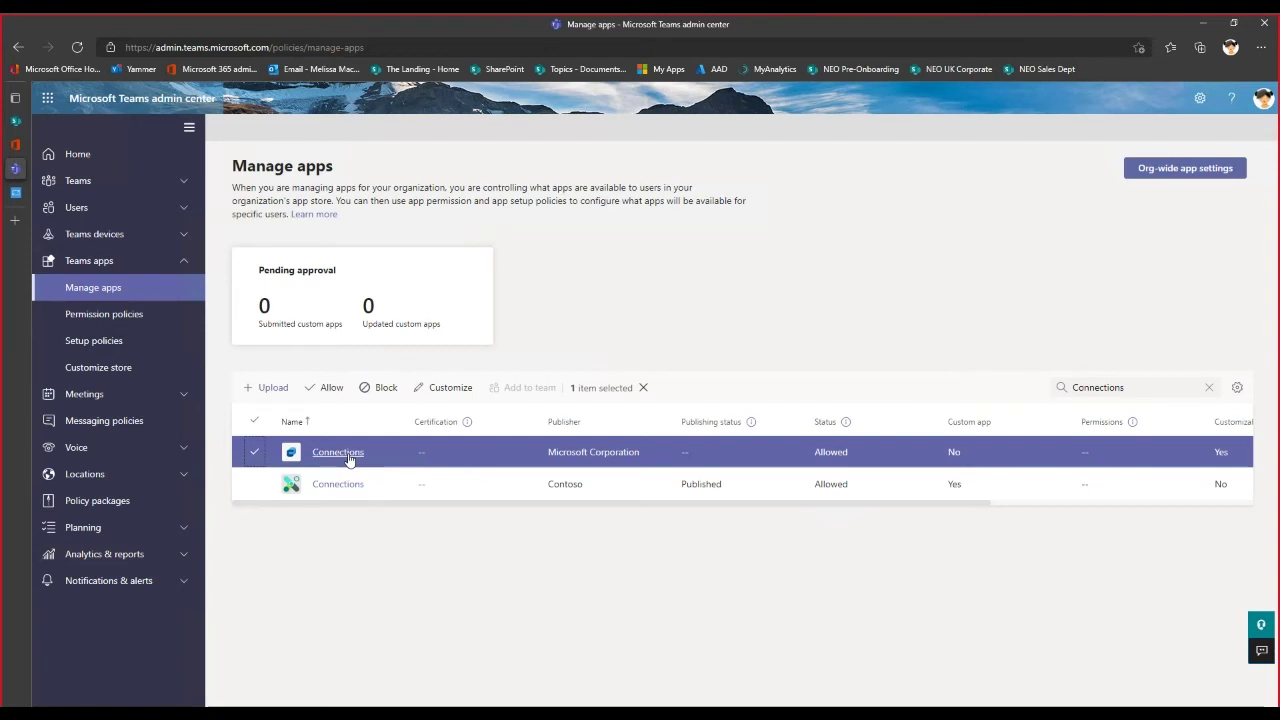
click(254, 452)
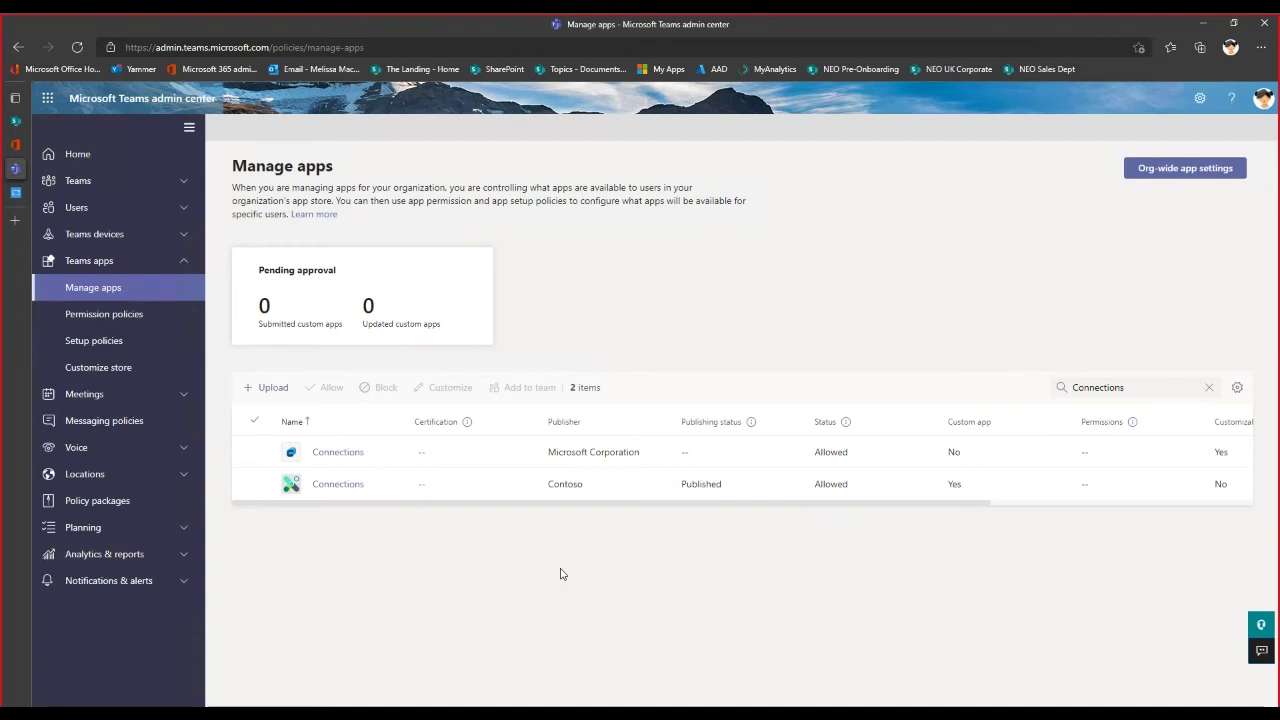
click(143, 347)
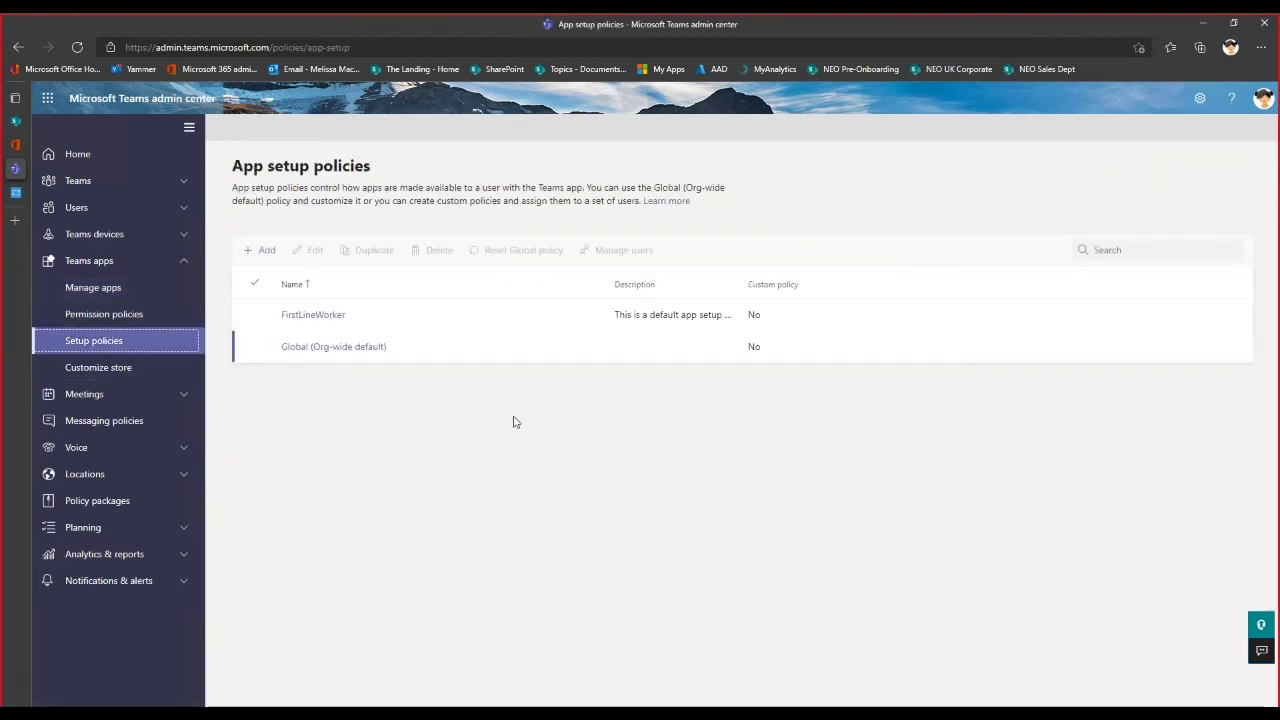
- Check Connections among the Global (Org-wide default) policy's pinned apps, then return to The Landing
click(341, 348)
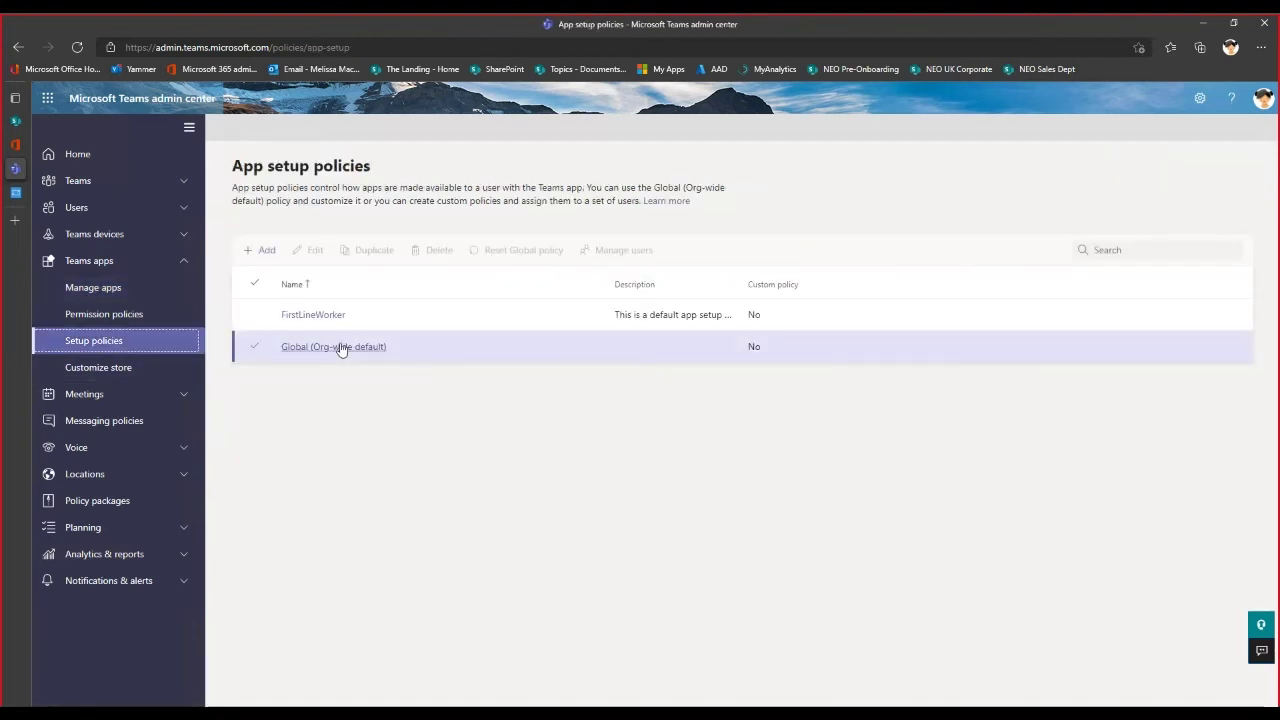
click(341, 348)
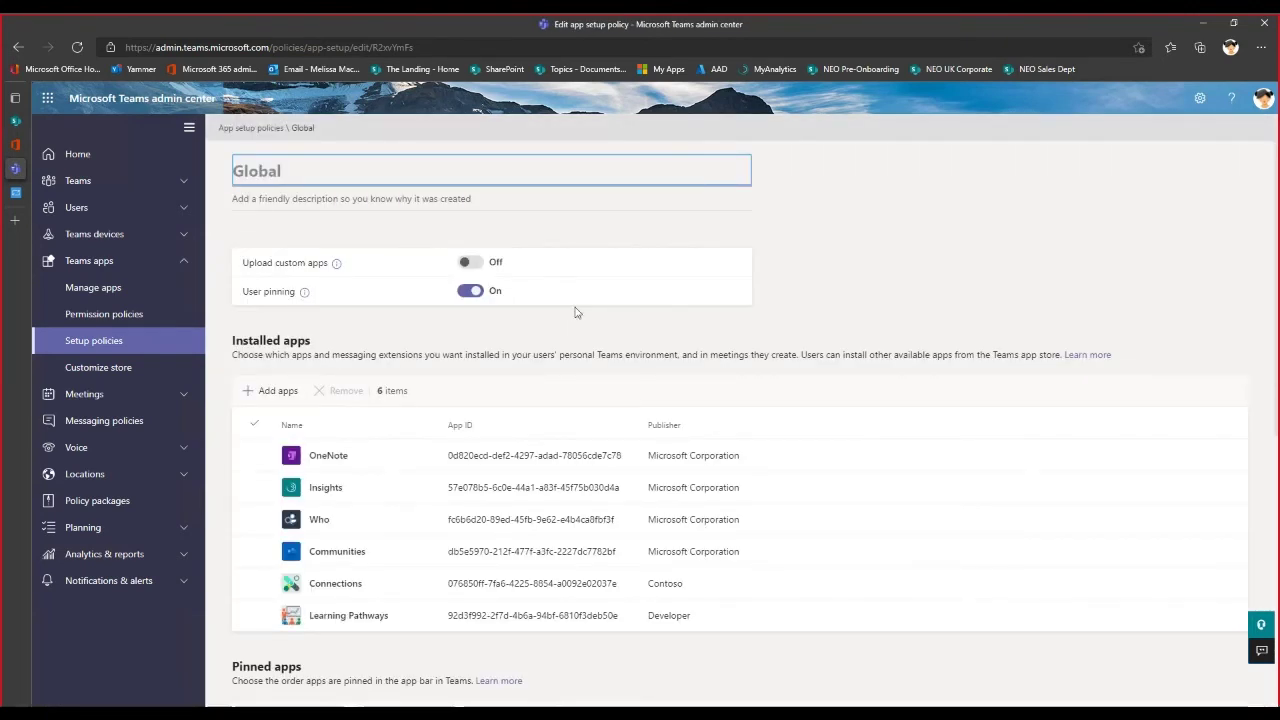
scroll(577, 309, down, 5)
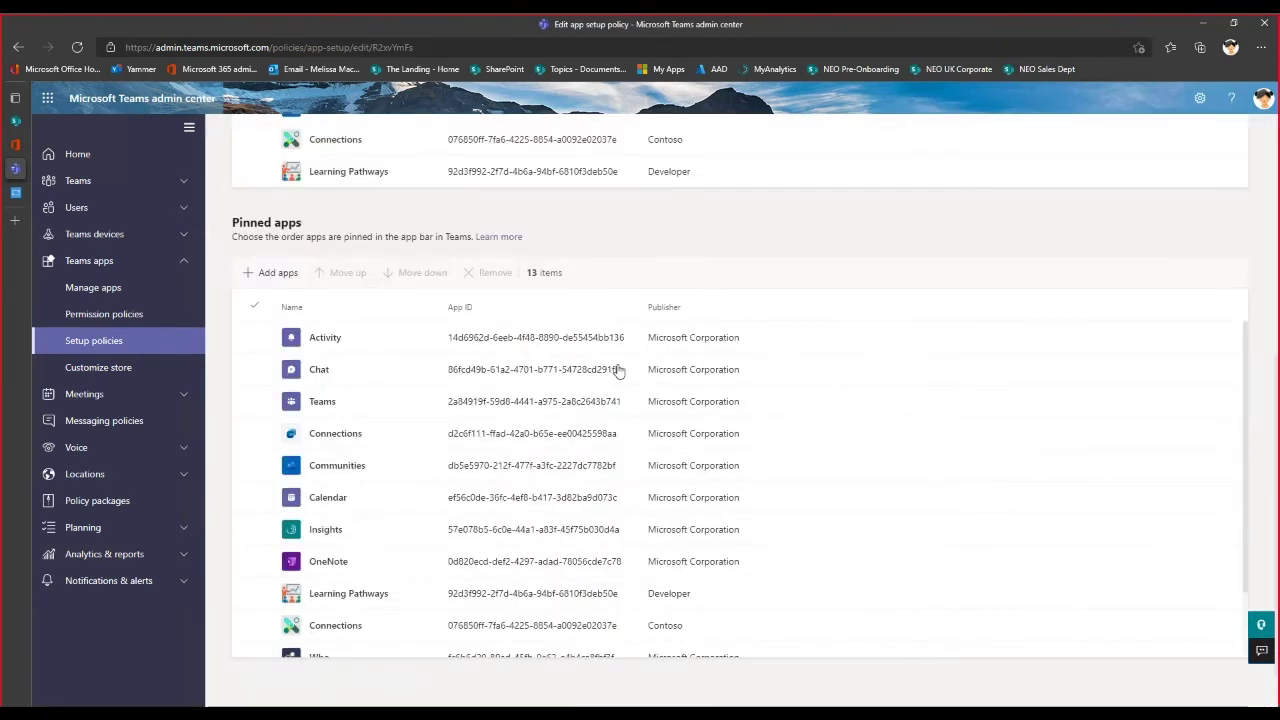
click(258, 434)
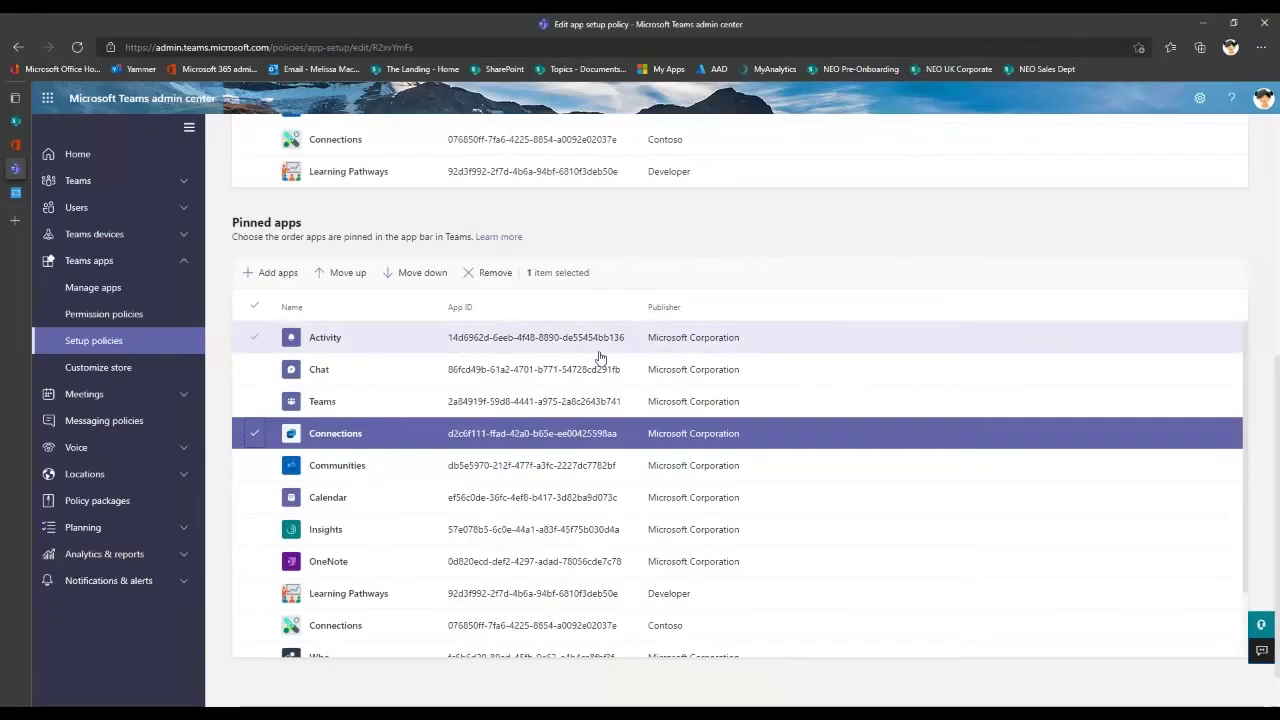
click(22, 124)
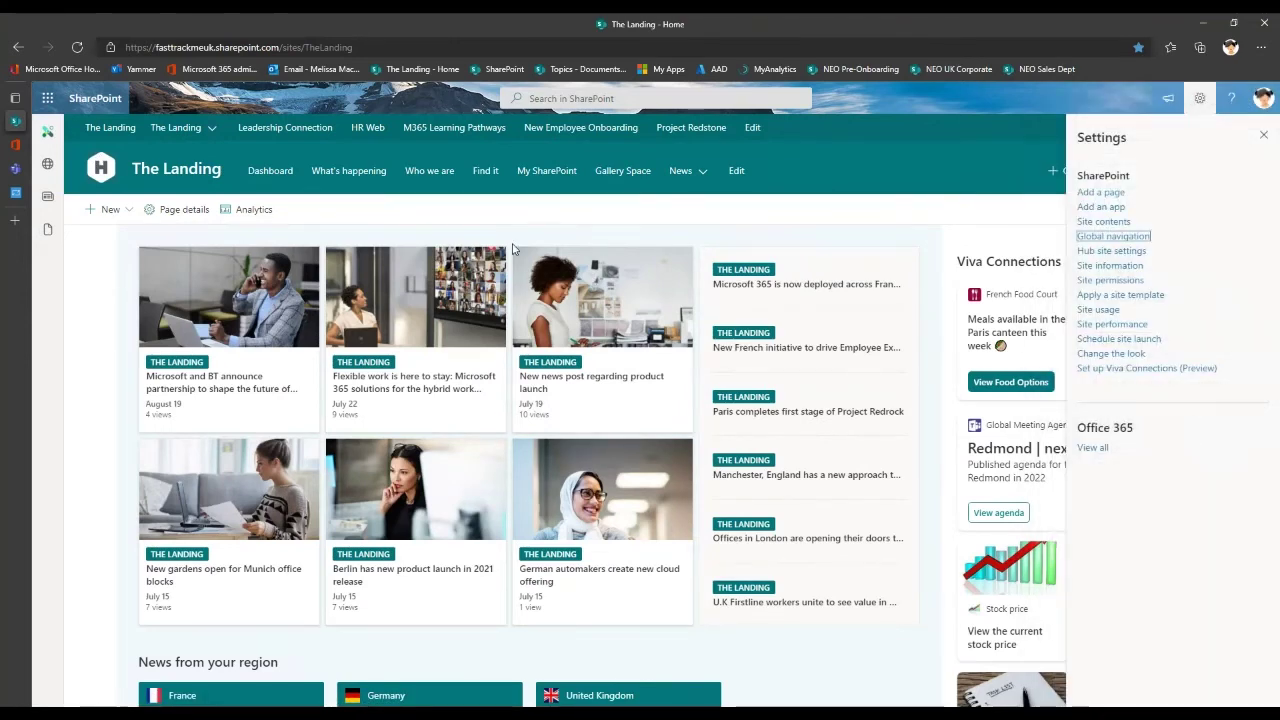
- Close the site settings panel and scroll down The Landing home page
click(1263, 134)
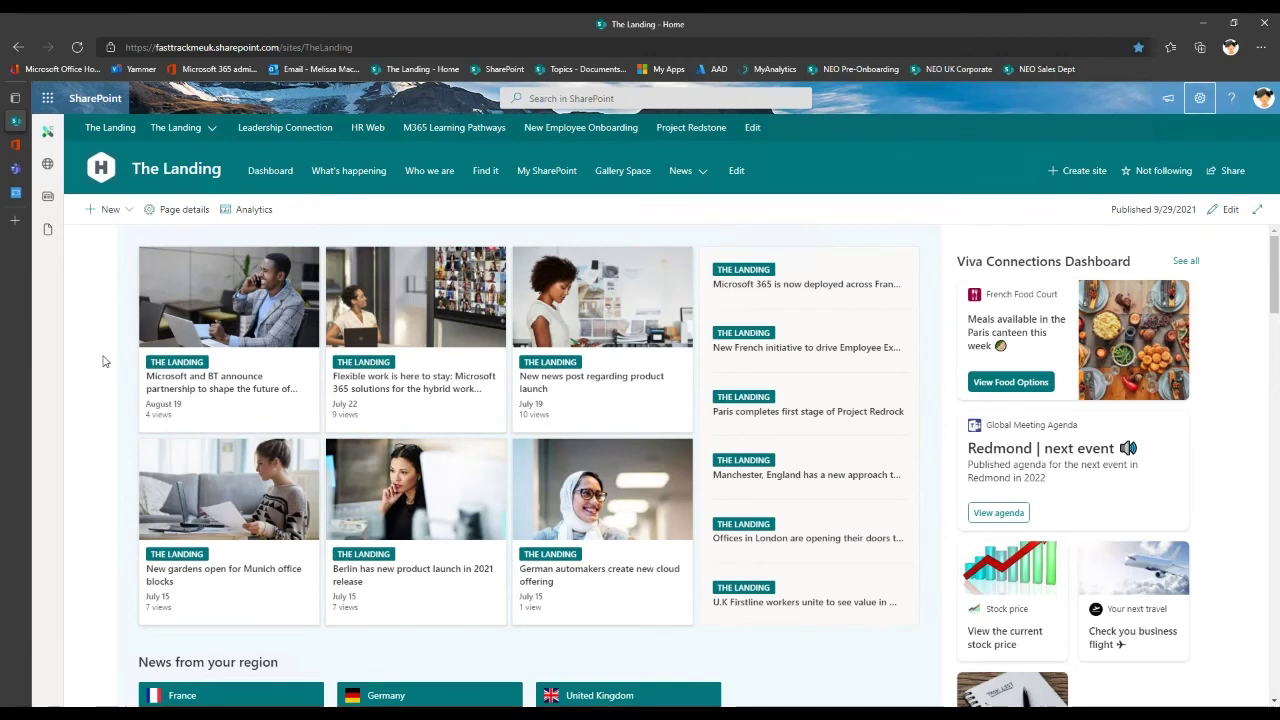
scroll(108, 360, down, 1)
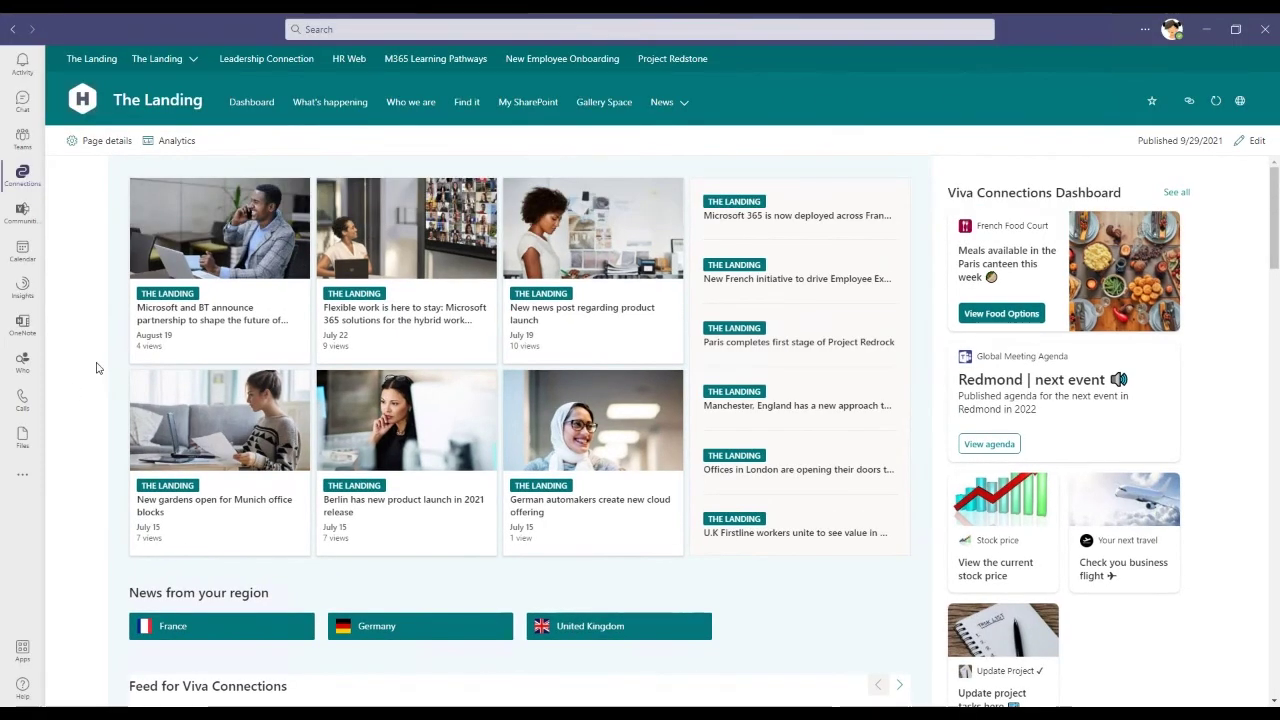
- Scroll The Landing's Connections page in Teams down to the feed and countdown card, then back up
scroll(97, 368, down, 3)
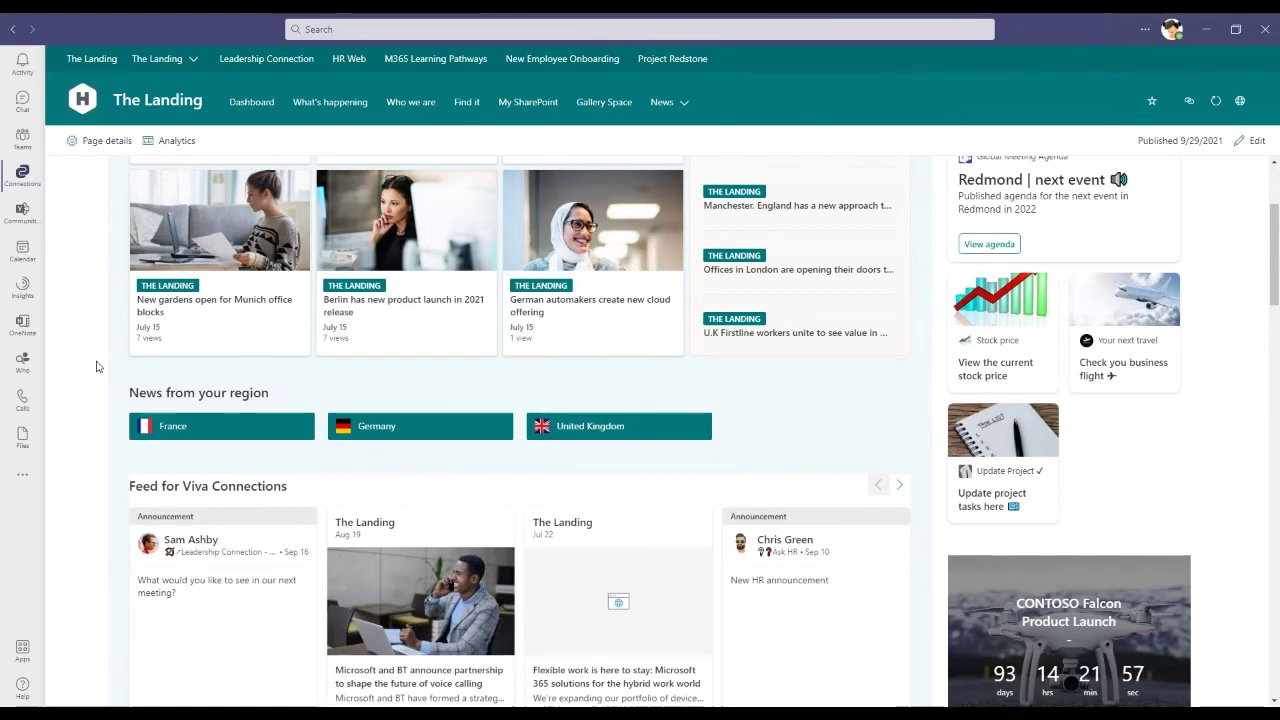
scroll(97, 374, up, 3)
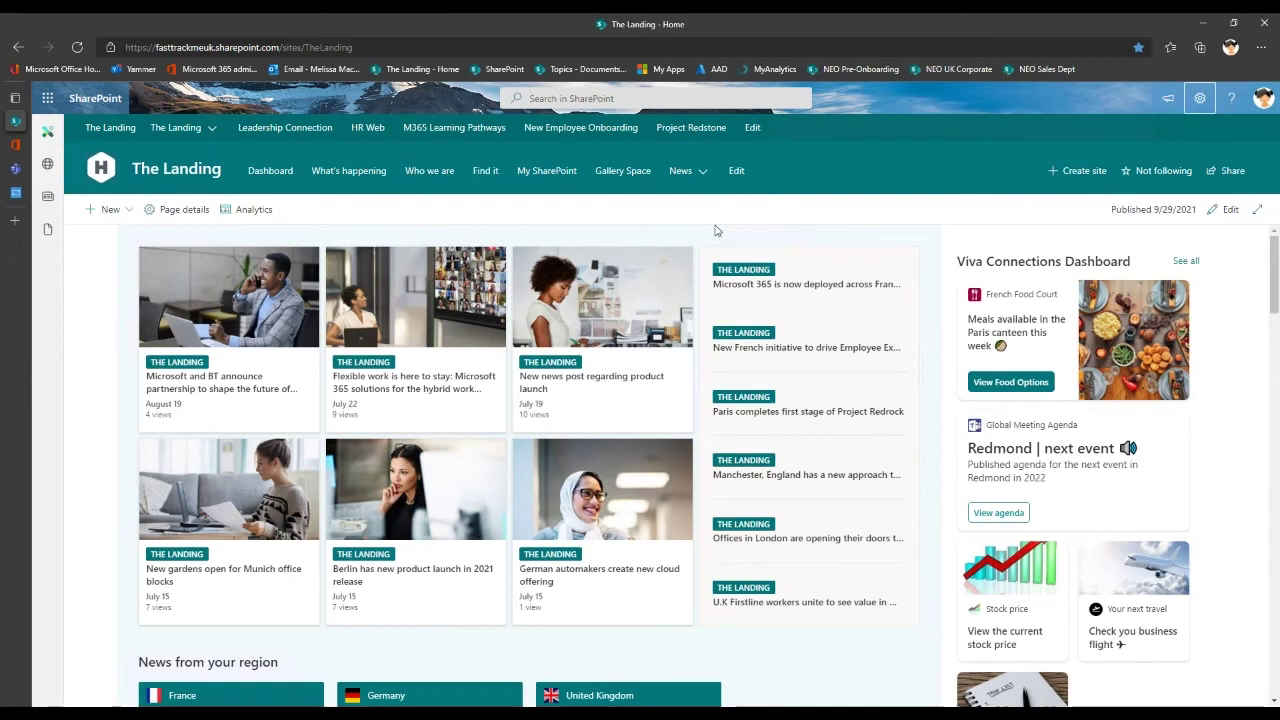
- Open the France page under News from your region, then return to The Landing home page
scroll(715, 230, down, 1)
drag(138, 590, 290, 591)
click(292, 592)
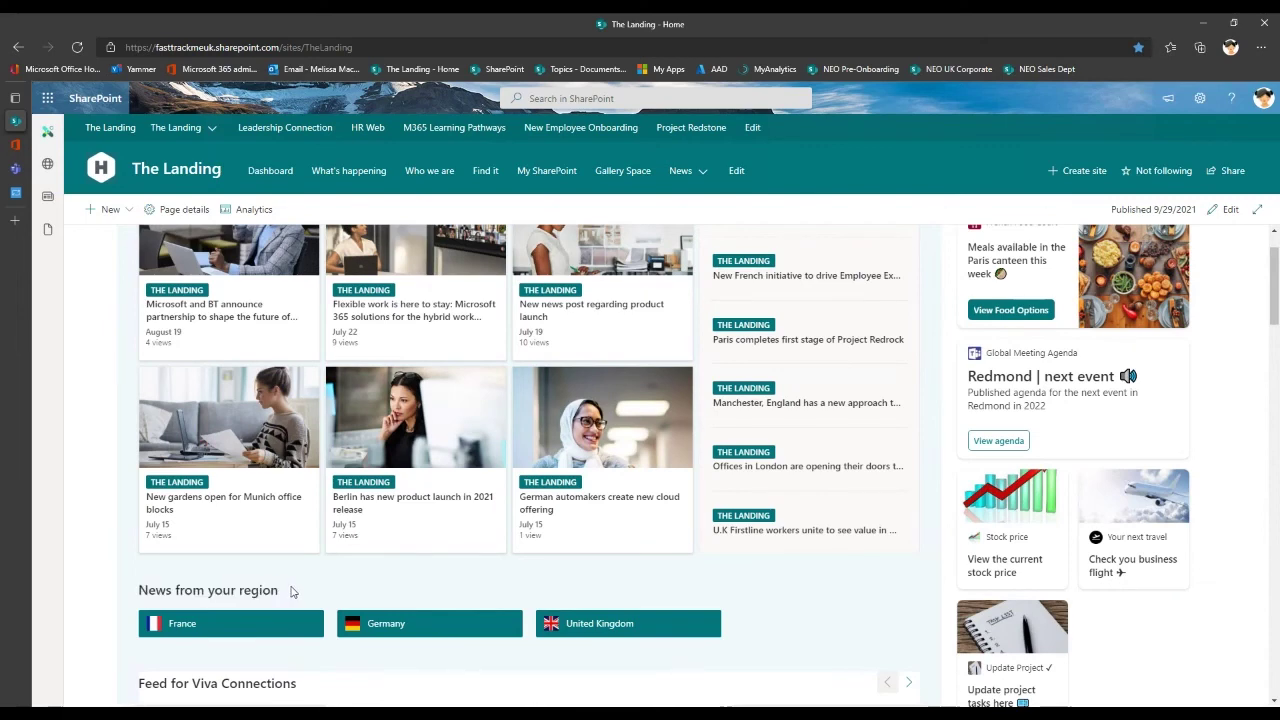
click(264, 622)
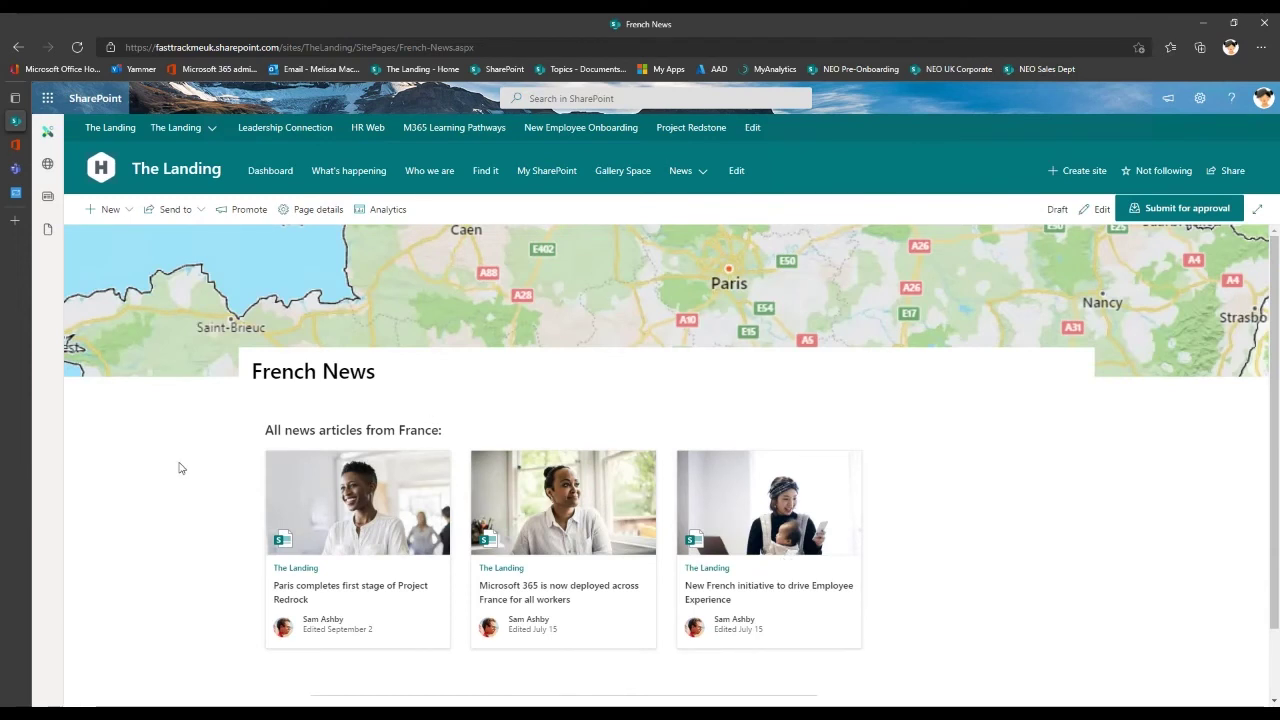
click(178, 168)
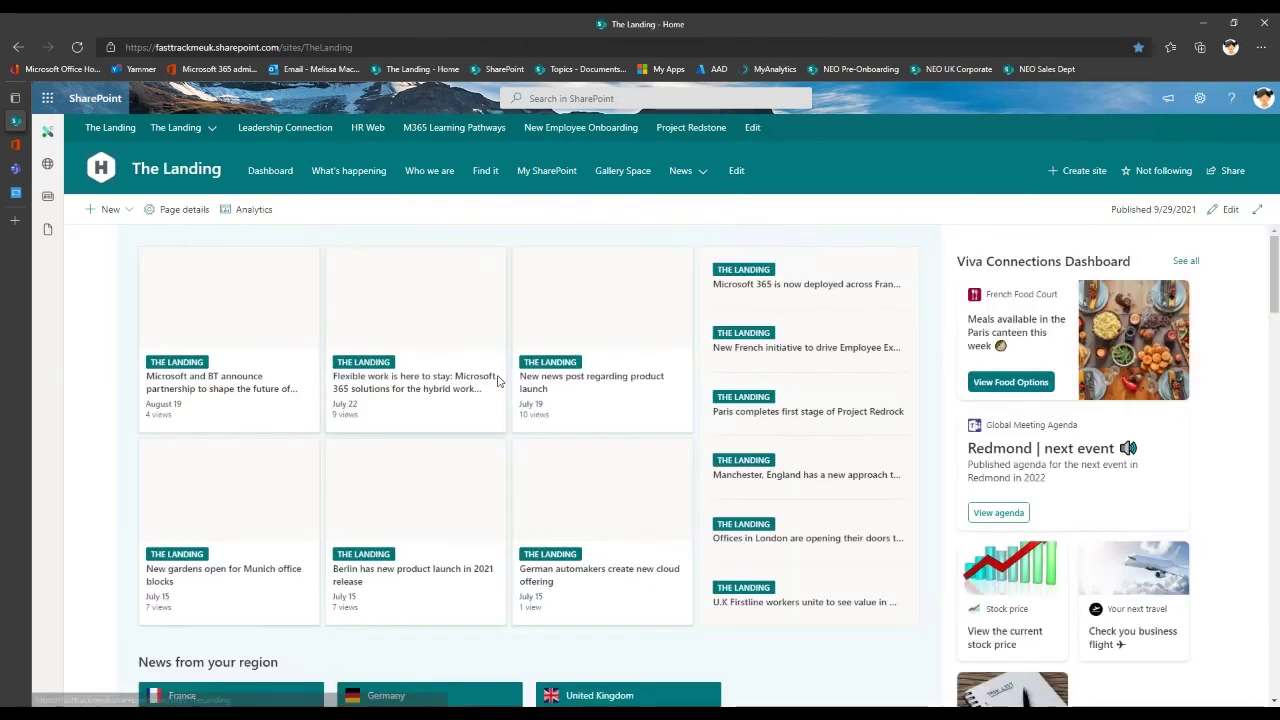
- View the Germany regional news page, then open the United Kingdom News page
scroll(436, 402, down, 2)
click(422, 481)
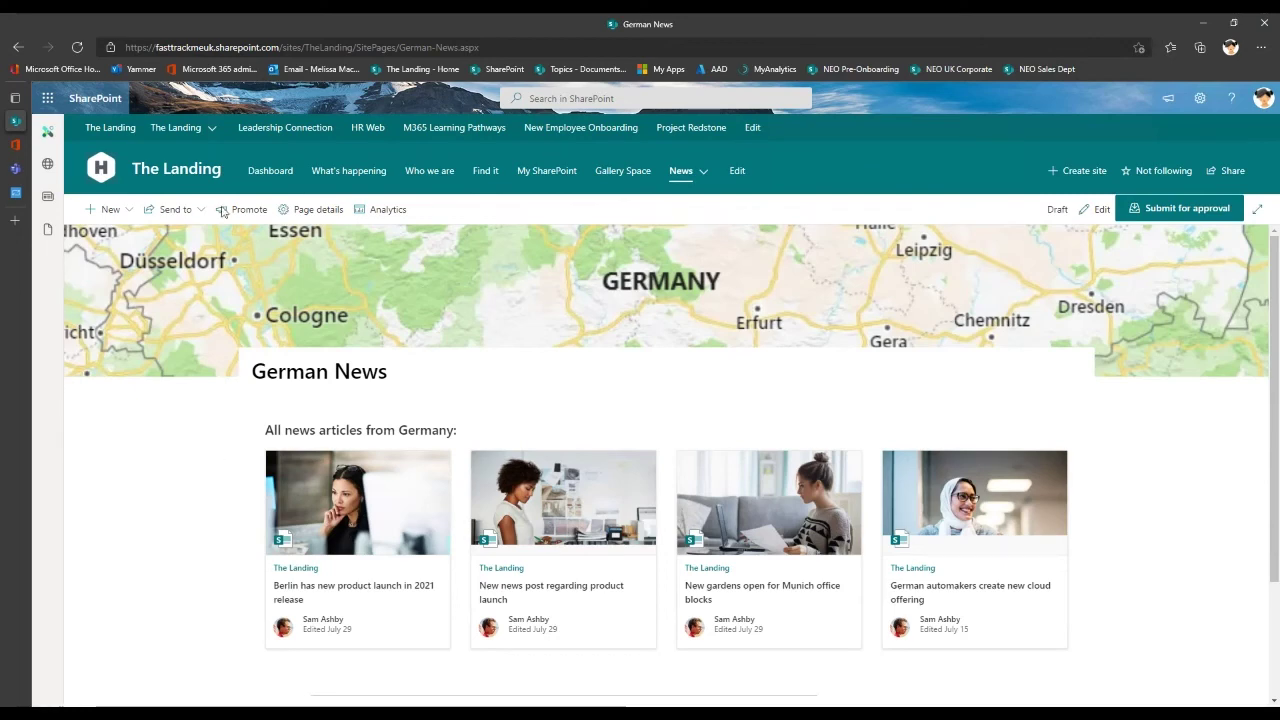
click(209, 169)
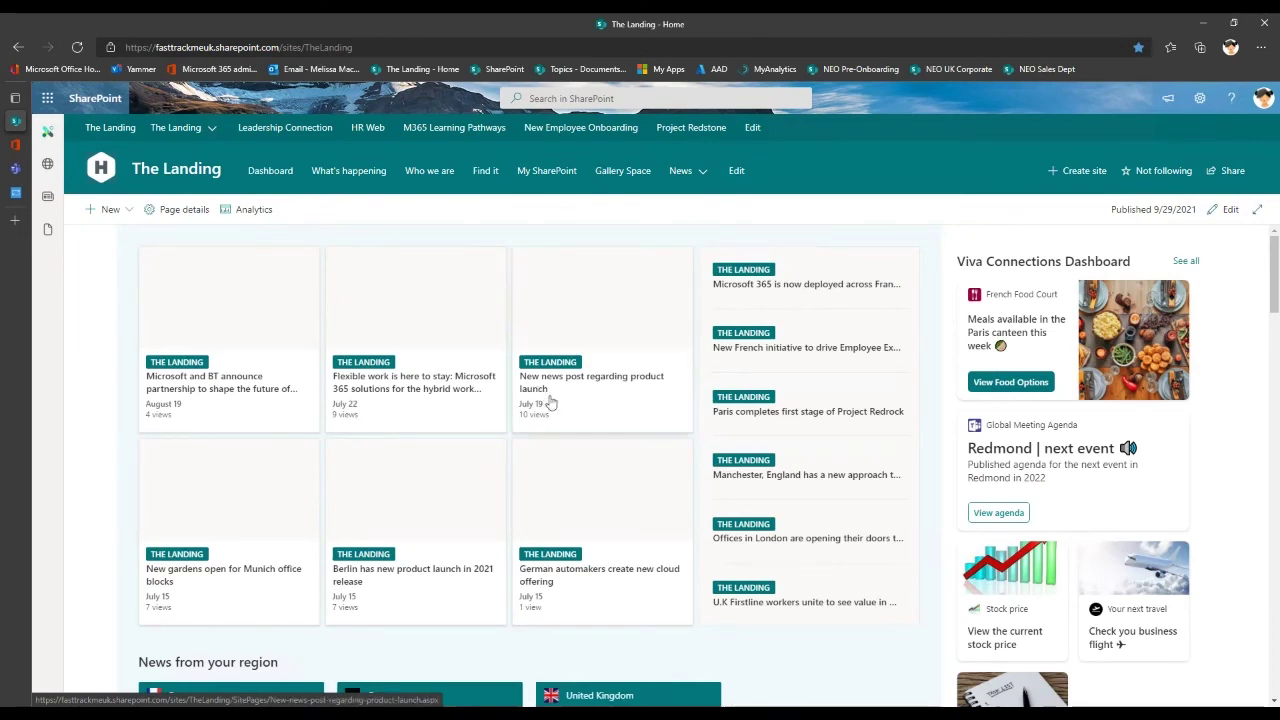
click(641, 695)
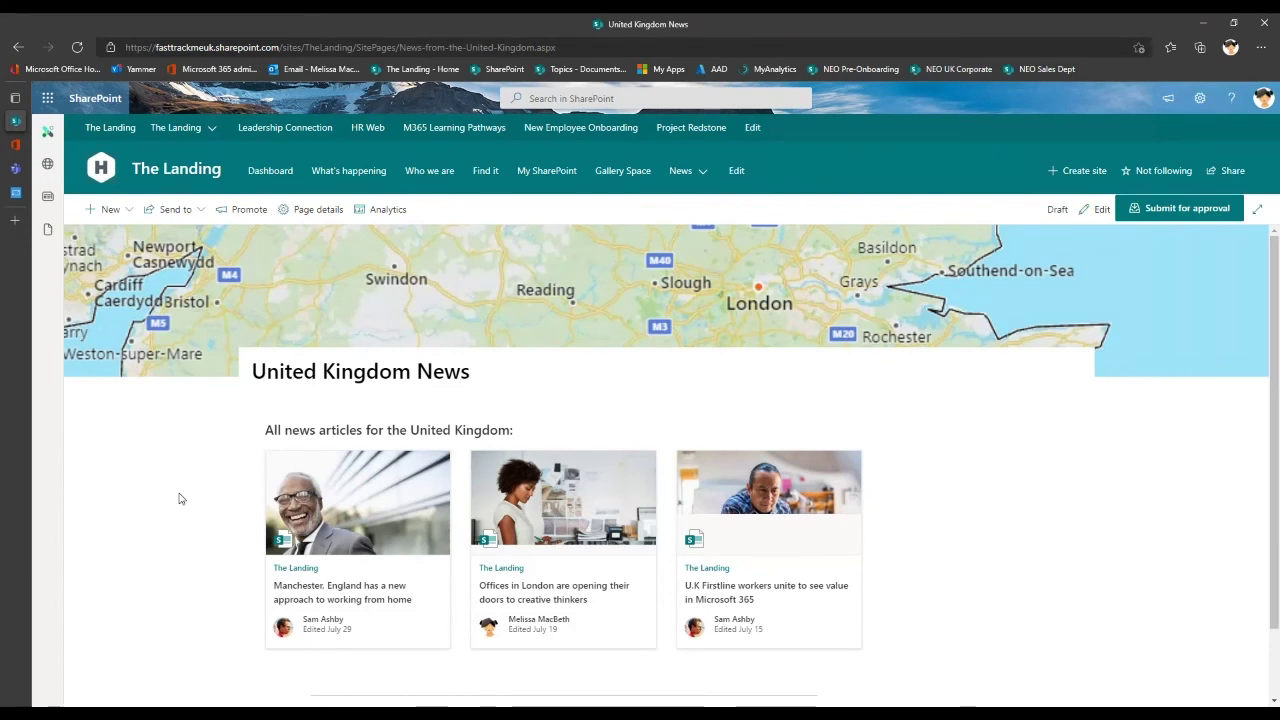
- Return to The Landing home page and open its full Viva Connections Dashboard
click(184, 172)
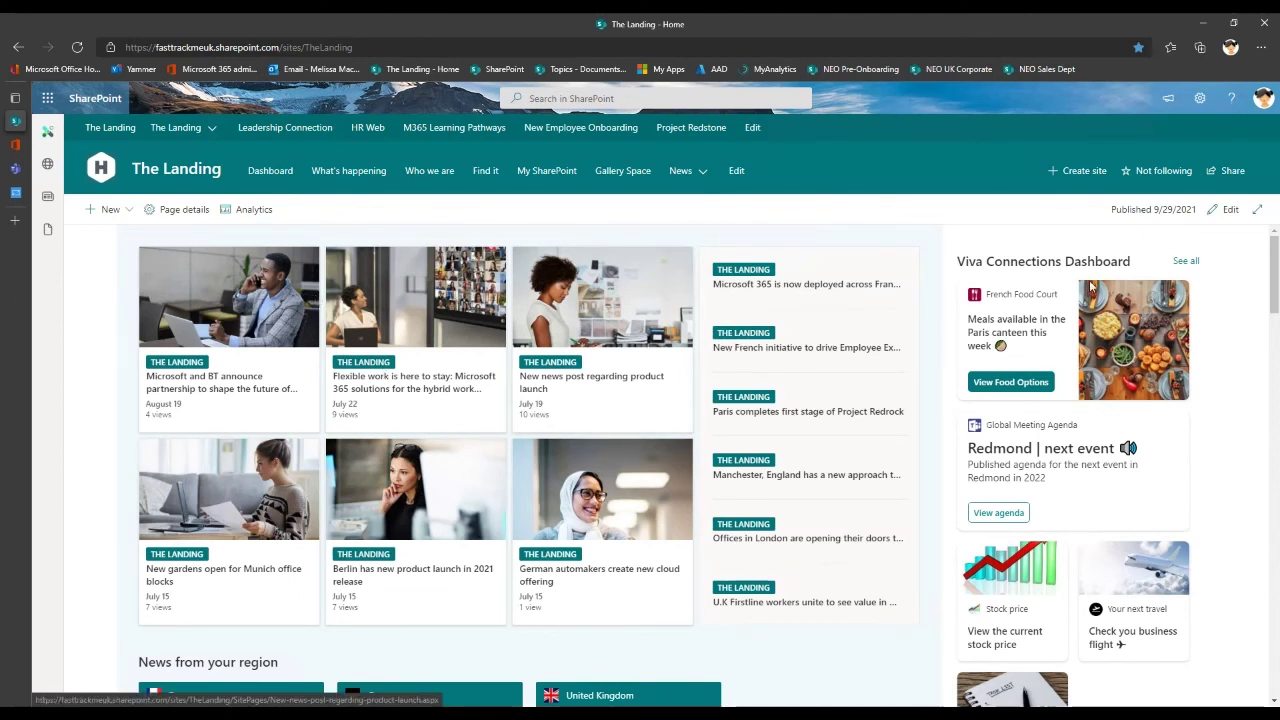
click(1186, 260)
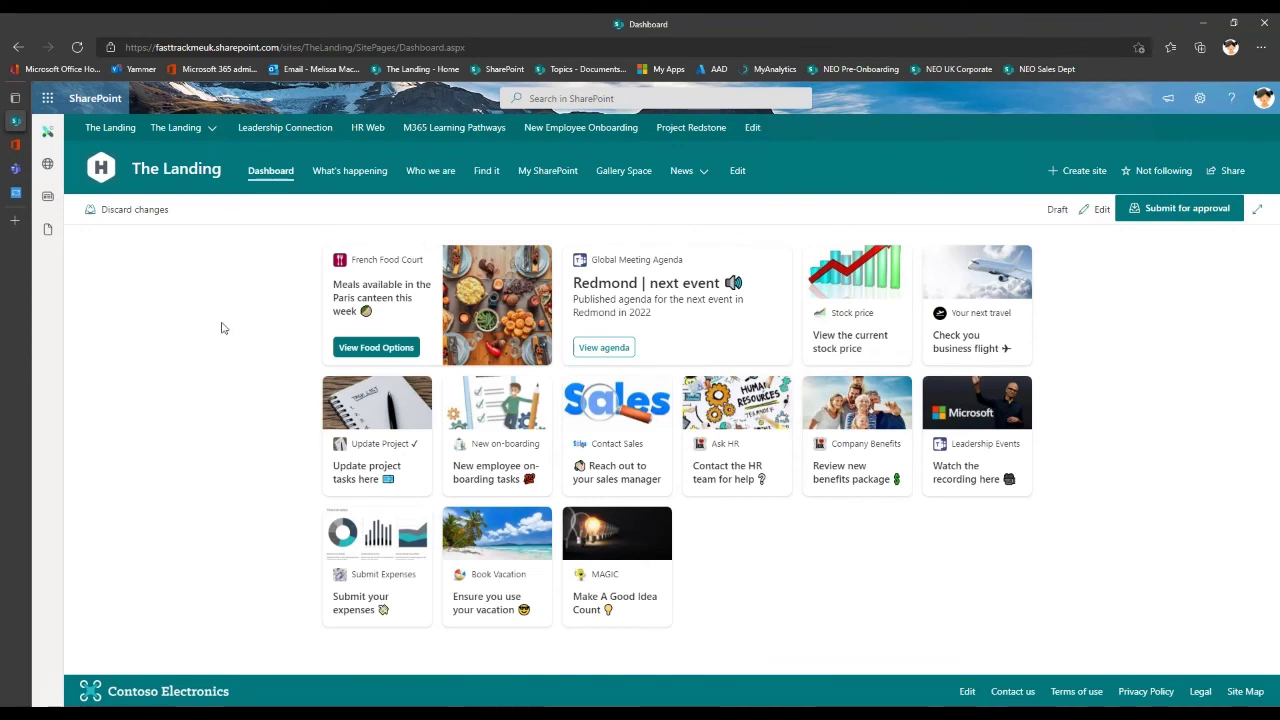
- Return to The Landing home page and advance the slideshow to the Product Roadmap and Timeline slide
click(187, 172)
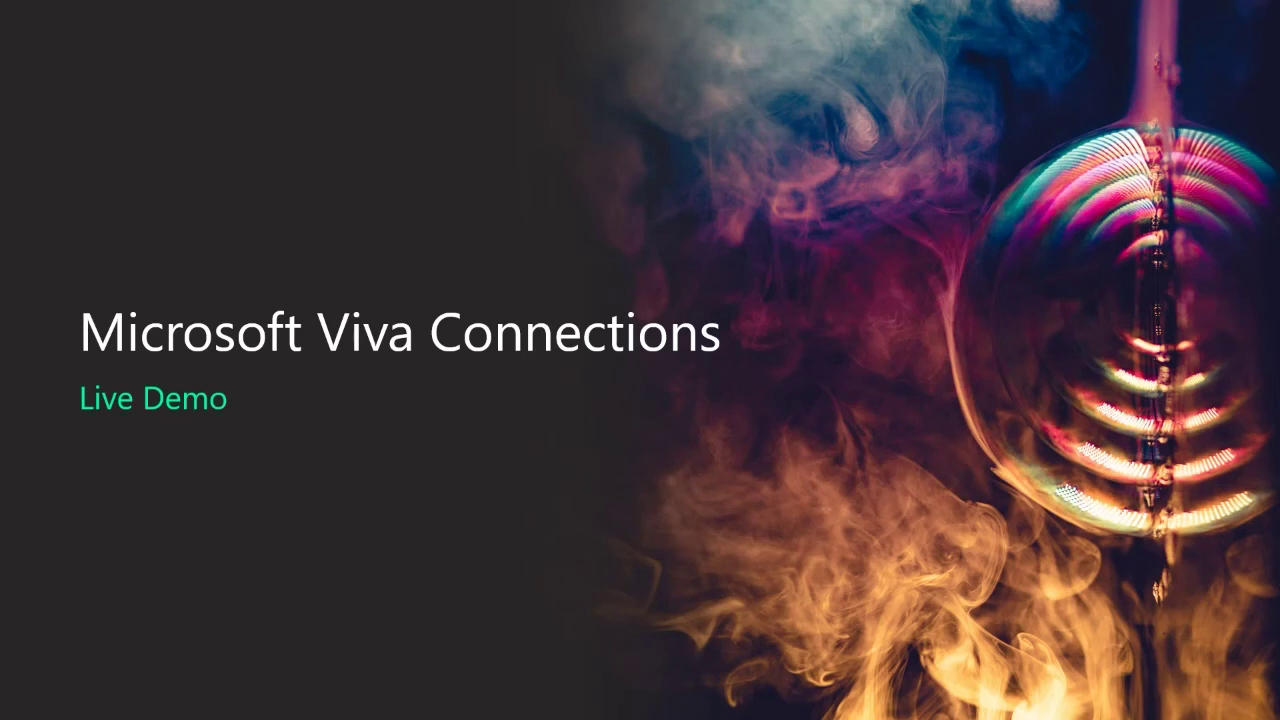
key(Right)
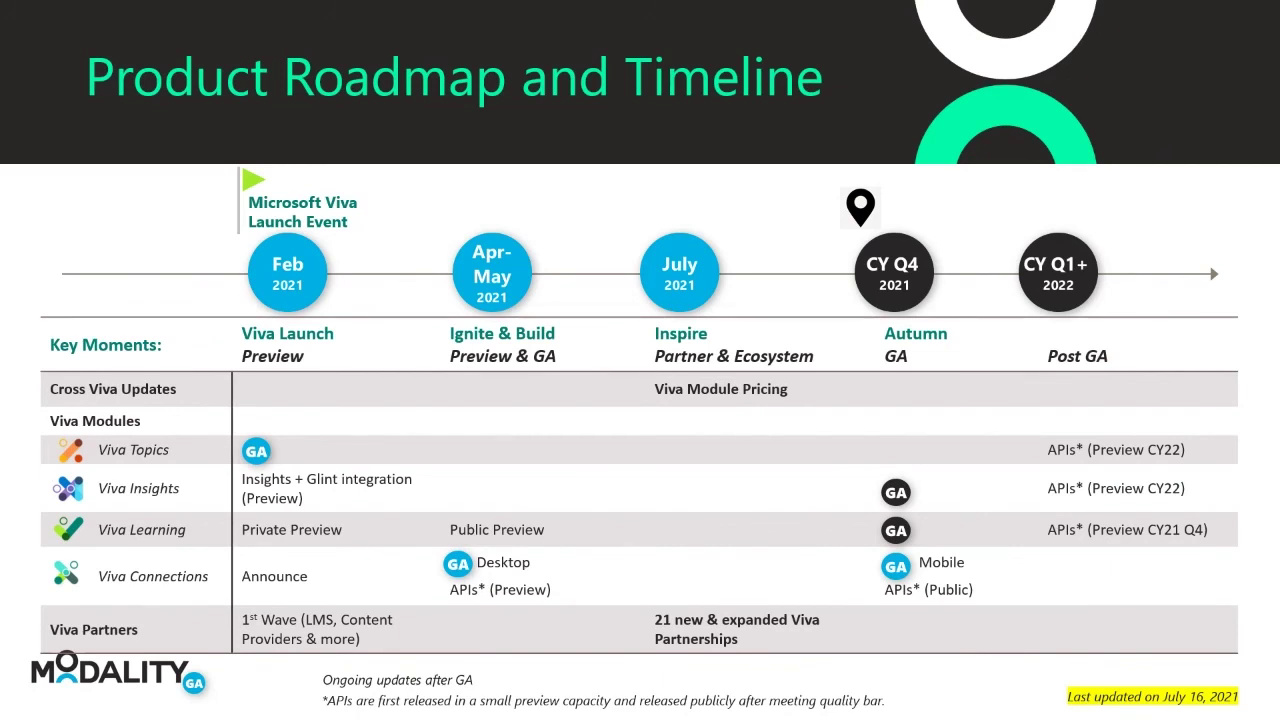